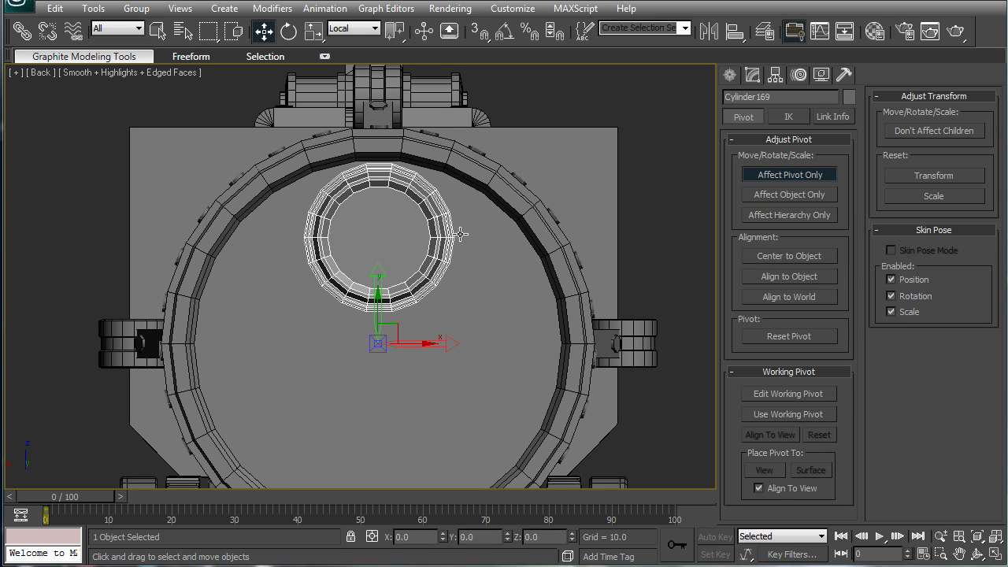
Turn off pivot-only editing for the upper tube's outer ring and deselect it
middle_click_drag(455, 243, 483, 221)
left_click(824, 183)
left_click(667, 139)
Rotate-copy the upper tube's outer ring around the barrel centre with angle snap, making three copies spaced 90° apart
left_click(418, 181)
left_click(398, 199, "ctrl")
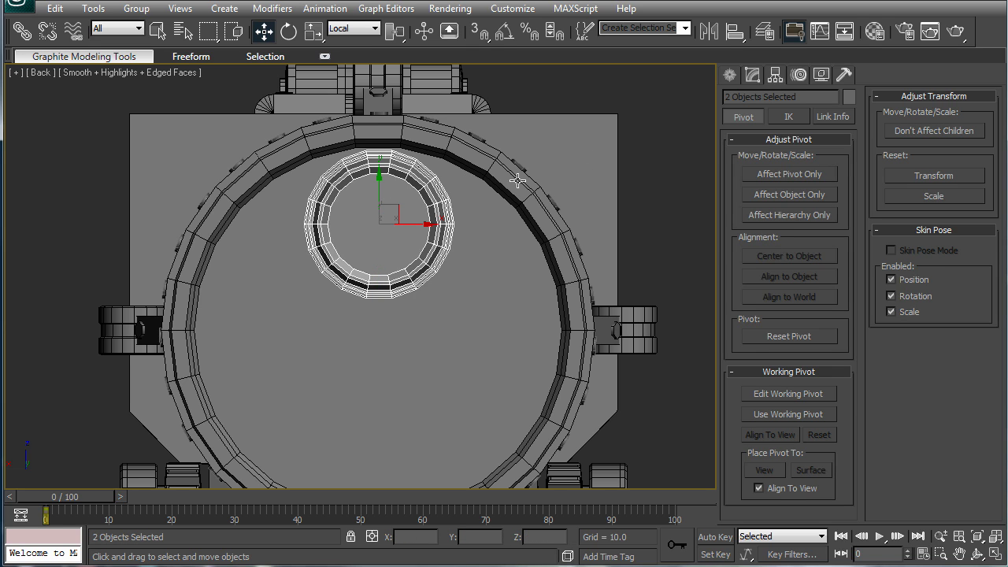
left_click(668, 137)
left_click(423, 185)
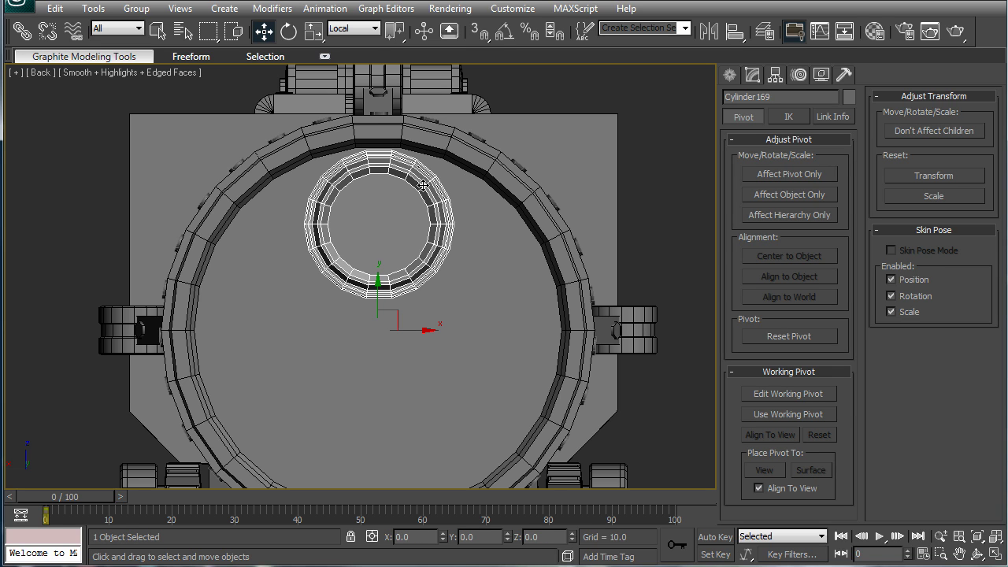
key("e")
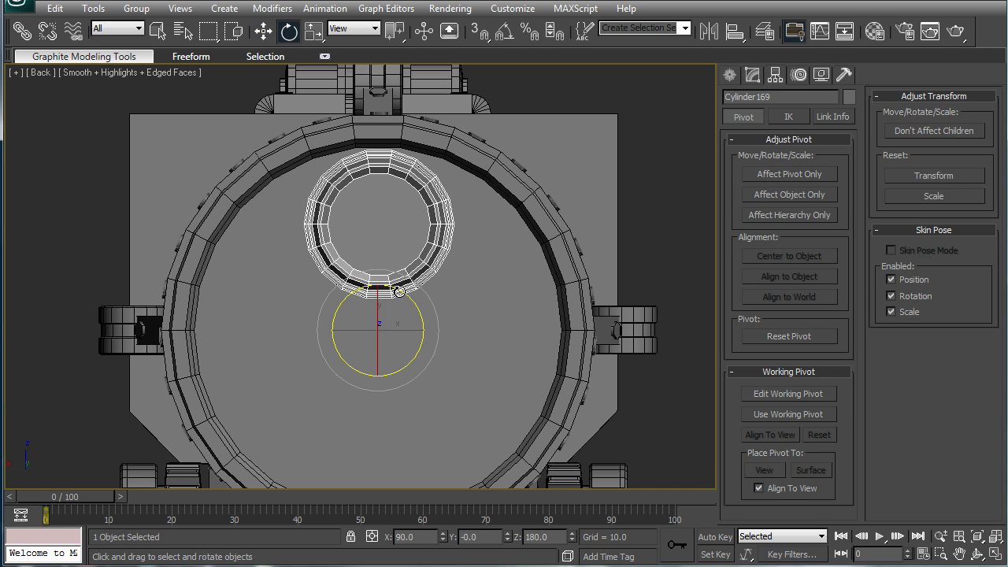
left_click_drag(399, 291, 501, 406, "shift")
left_click(581, 349)
key("a")
mouse_move(415, 300)
left_mouse_down("shift")
mouse_move(514, 372)
mouse_move(541, 319)
mouse_move(522, 250)
mouse_move(530, 249)
left_mouse_up("shift")
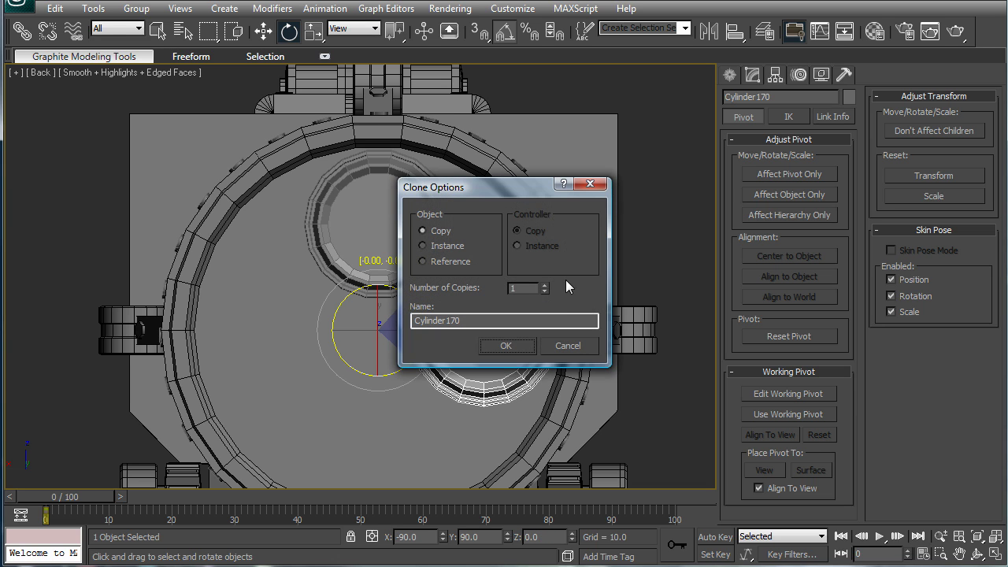
left_click(520, 345)
left_click(668, 181)
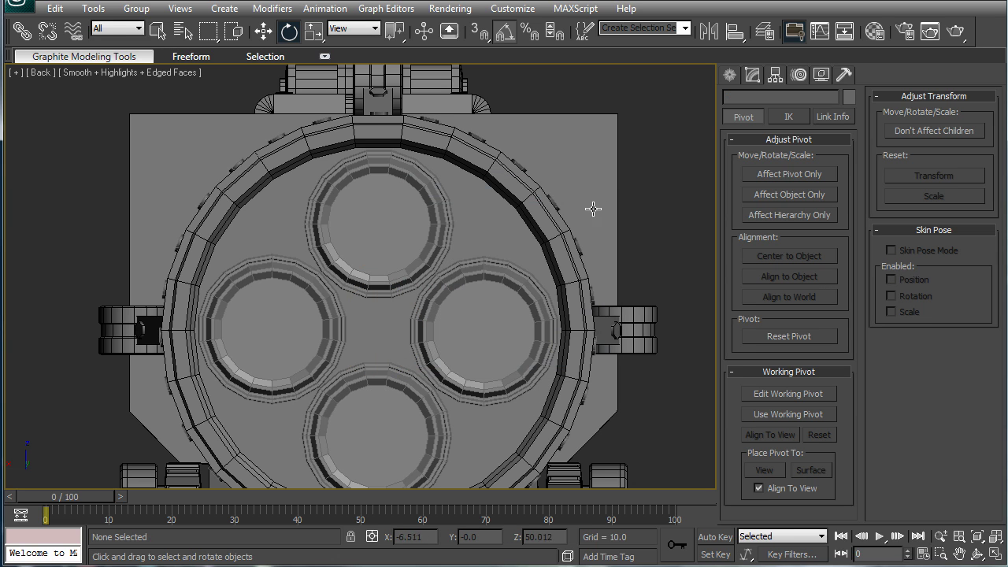
In the perspective view, rotate-copy the upper tube's inner cylinder around the barrel centre in 90° increments, making 3 copies
key("p")
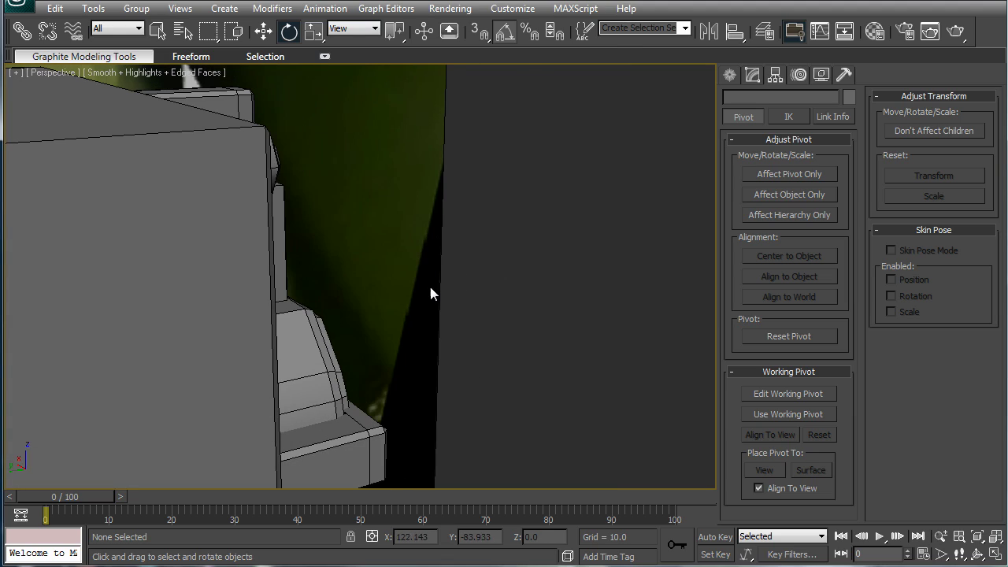
scroll(427, 285, "down", 6)
scroll(365, 267, "up", 5)
middle_click_drag(292, 253, 479, 318)
scroll(444, 279, "down", 2)
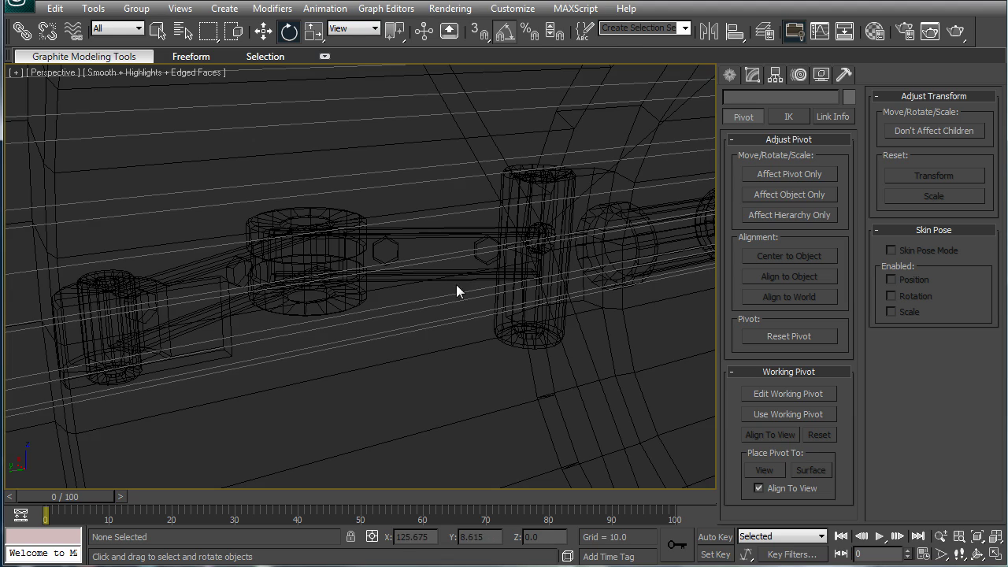
key("F3")
key("z")
scroll(402, 276, "up", 5)
left_click(414, 243)
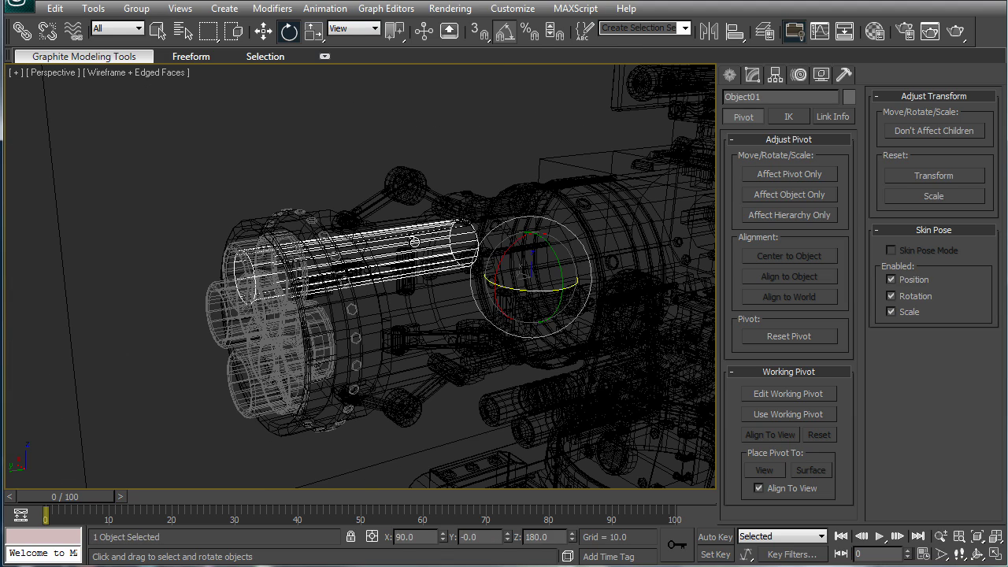
key("F3")
left_click_drag(564, 291, 572, 335)
left_click(566, 347)
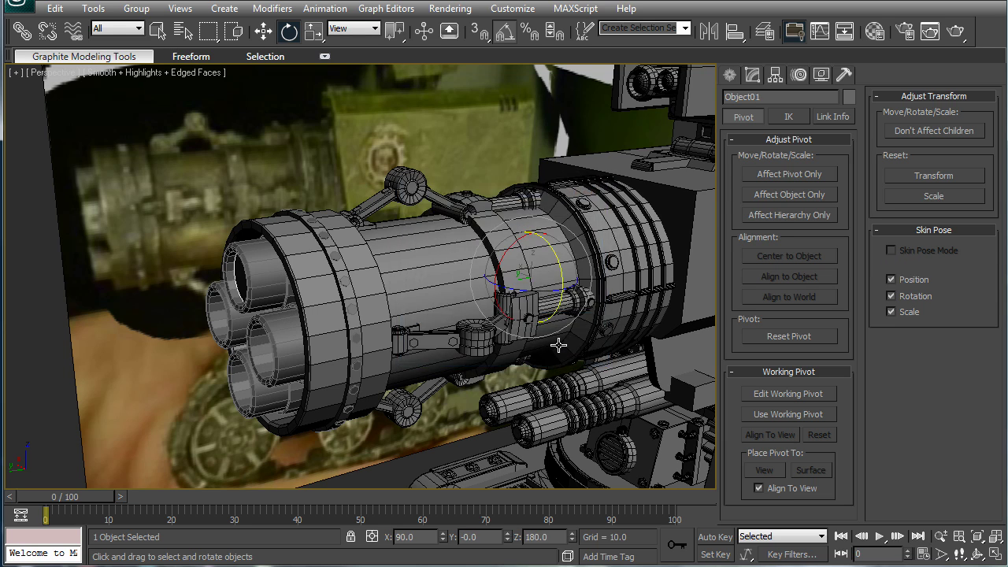
mouse_move(547, 246)
left_mouse_down()
mouse_move(581, 316)
mouse_move(597, 294)
left_mouse_up()
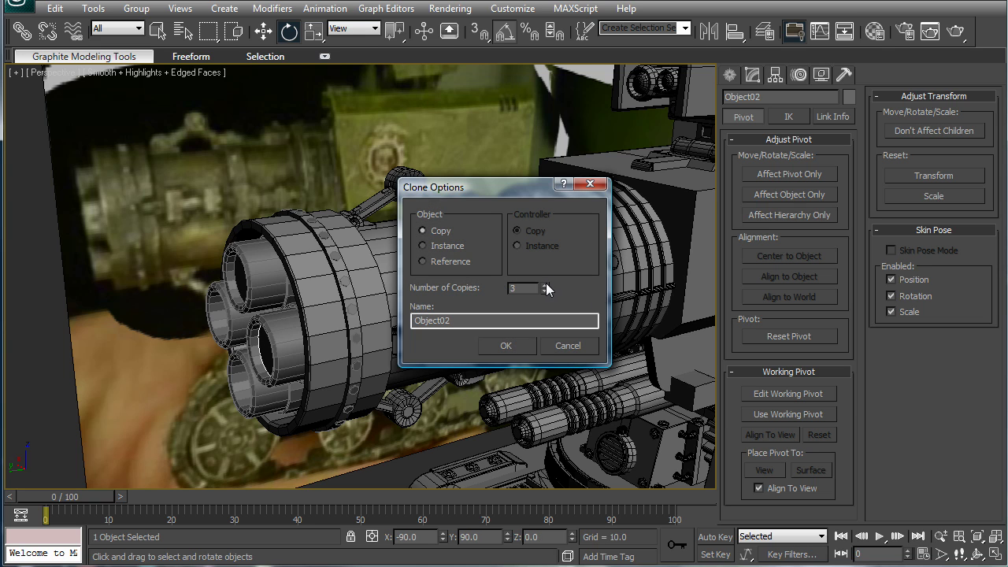
left_click(507, 345)
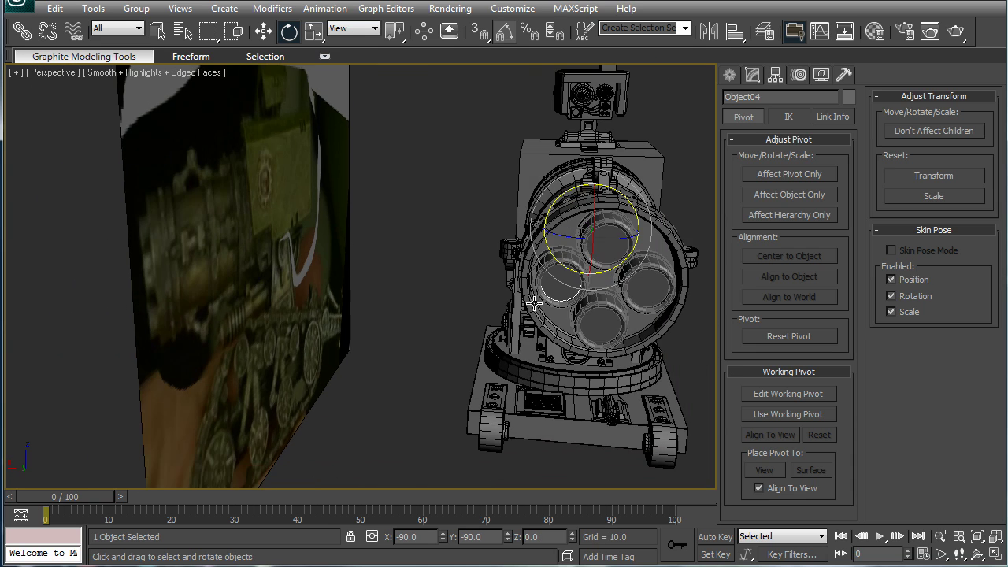
Examine the four tubes inside the barrel from the front and the side
scroll(508, 303, "up", 3)
middle_click_drag(508, 304, 448, 292, "alt")
scroll(448, 293, "up", 4)
scroll(449, 292, "down", 7)
left_click(574, 258)
middle_click_drag(573, 258, 473, 289, "alt")
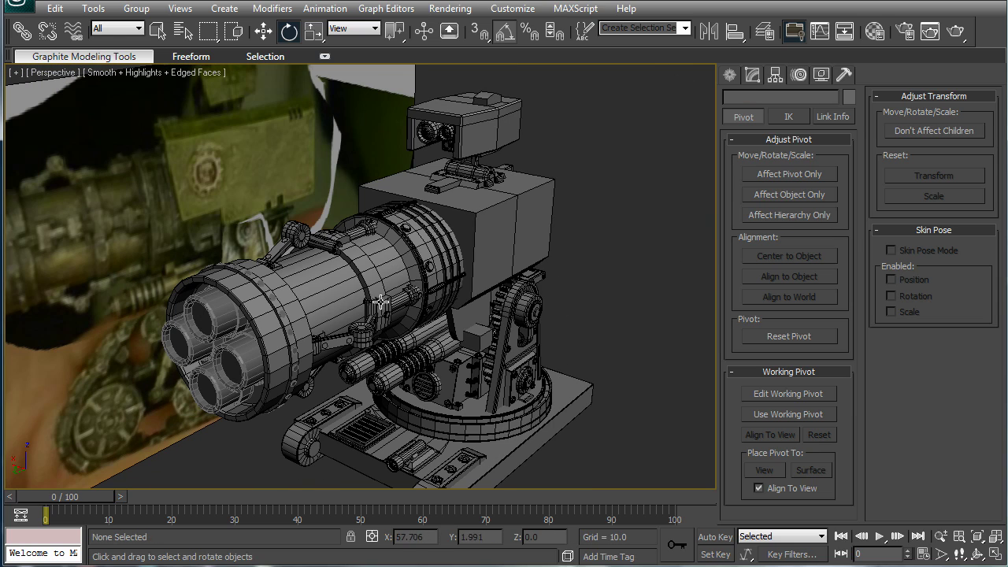
middle_click_drag(342, 303, 393, 277, "alt")
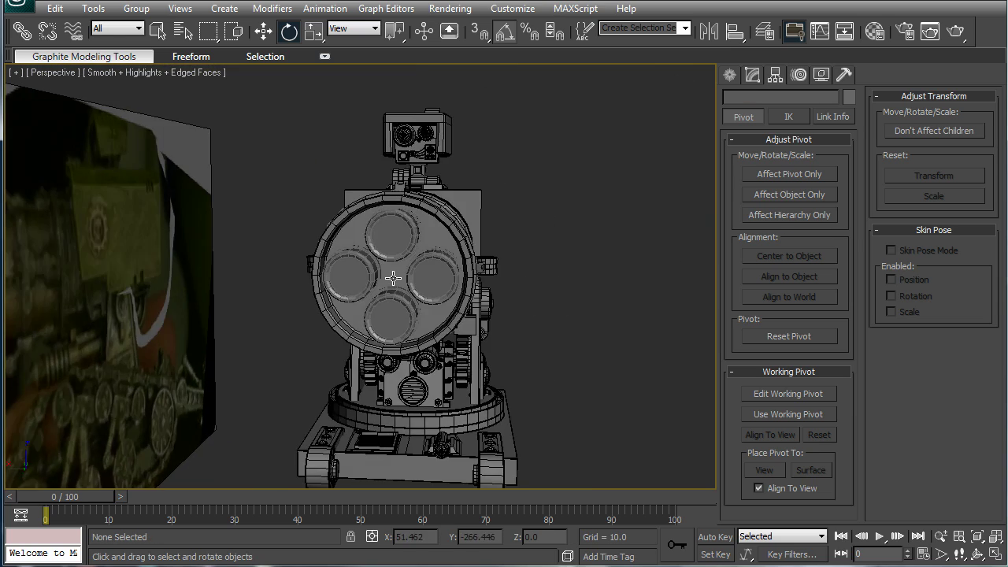
scroll(465, 268, "up", 6)
scroll(507, 261, "down", 3)
mouse_move(492, 266)
middle_mouse_down("alt")
mouse_move(465, 277)
mouse_move(493, 275)
middle_mouse_up("alt")
scroll(508, 267, "up", 3)
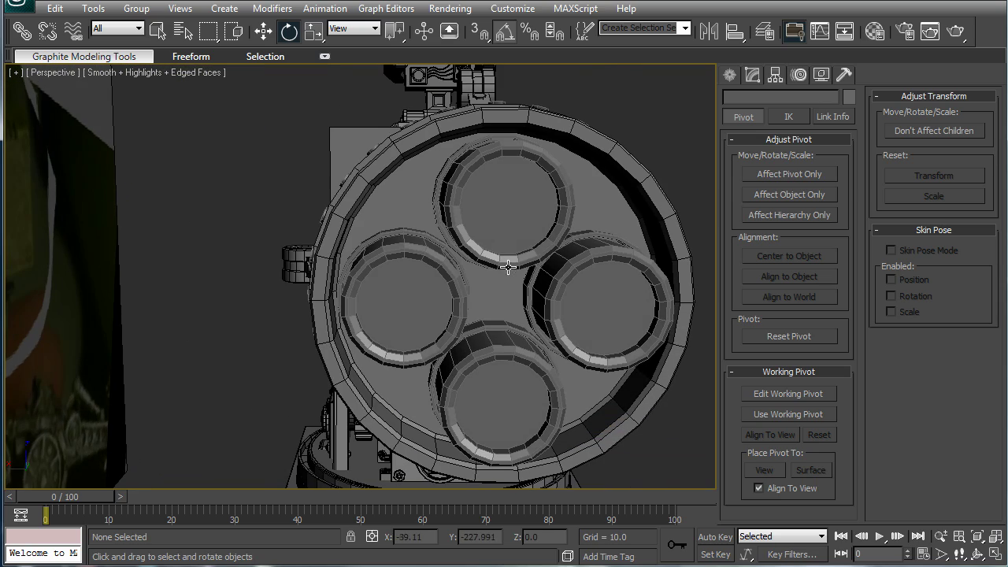
In the back view, create a small cylinder with radius about 0.95 and height about 1.776 between the upper and right tubes
left_click(41, 73)
left_click(32, 218)
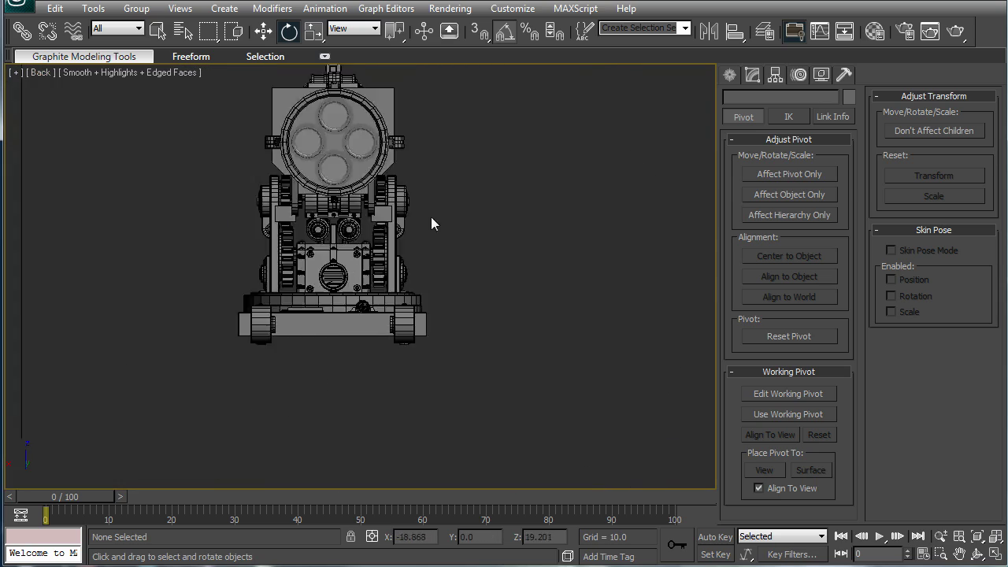
scroll(423, 201, "up", 4)
middle_click_drag(415, 228, 445, 355)
scroll(394, 240, "up", 2)
middle_click_drag(384, 238, 405, 401)
scroll(426, 231, "up", 2)
middle_click_drag(440, 266, 455, 347)
left_click(729, 75)
left_click(756, 212)
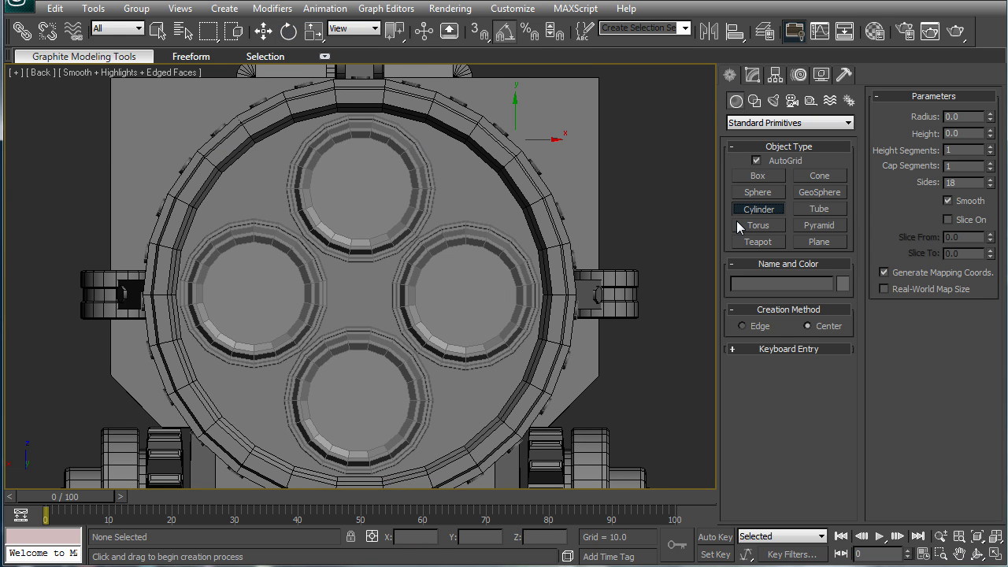
left_click_drag(467, 187, 467, 195)
left_click(465, 183)
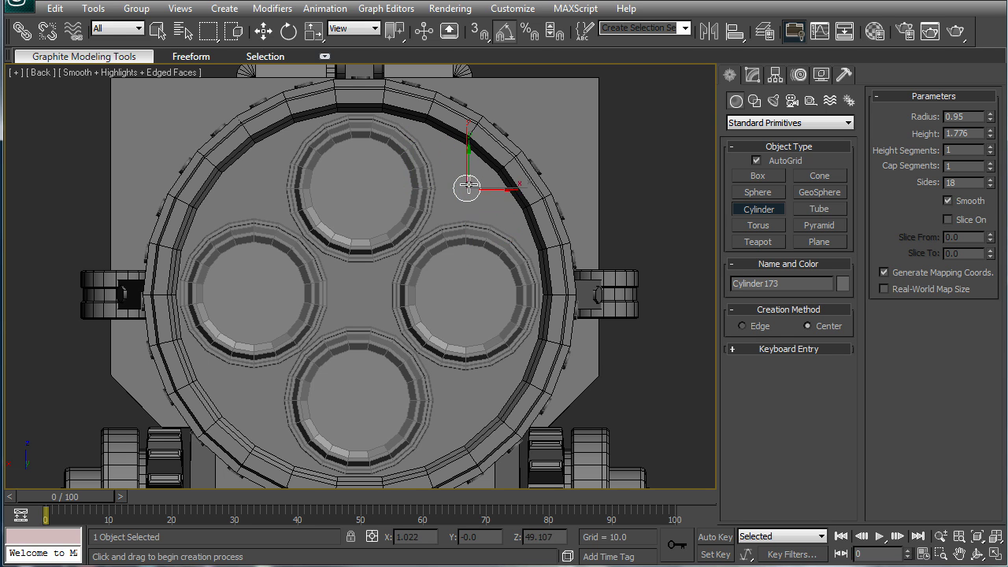
Adjust the small cylinder's height and radius in the perspective view and convert it to an editable poly
key("p")
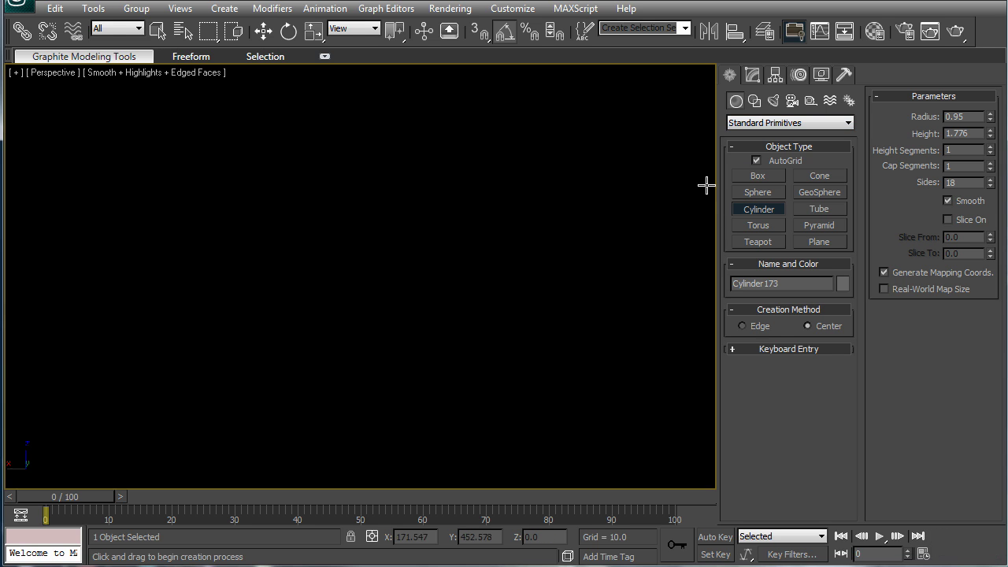
key("z")
scroll(408, 249, "down", 10)
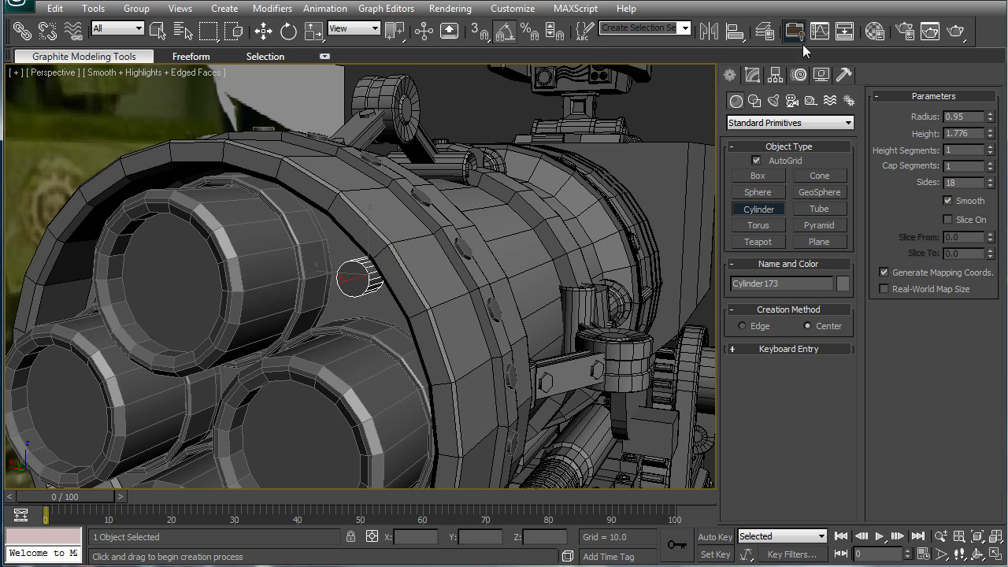
key("e")
left_click(753, 74)
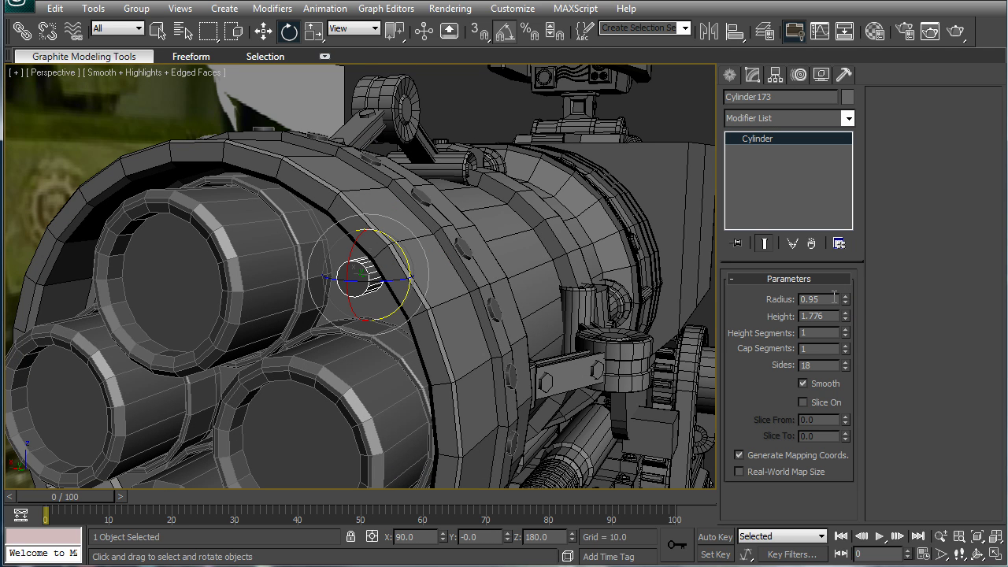
left_click_drag(843, 321, 848, 286)
middle_click_drag(431, 243, 478, 231, "alt")
left_click_drag(843, 306, 835, 271)
left_click_drag(848, 321, 829, 275)
middle_click_drag(512, 260, 433, 236, "alt")
left_click_drag(845, 305, 851, 313)
key("ctrl+e")
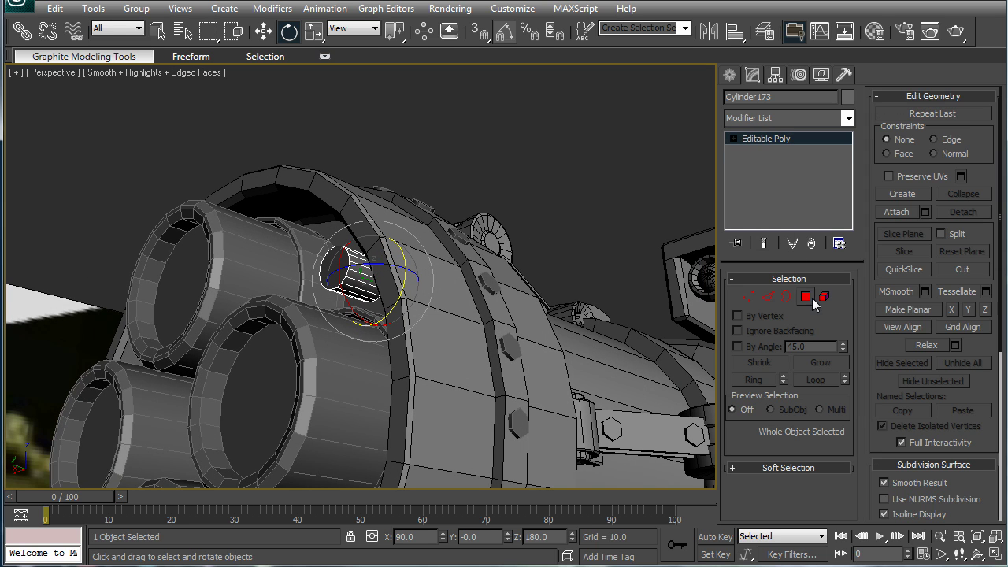
Inset the small cylinder's front polygon by 0.23 as a group
left_click(812, 299)
left_click(334, 270)
middle_click_drag(384, 271, 402, 272, "alt")
scroll(779, 255, "up", 2)
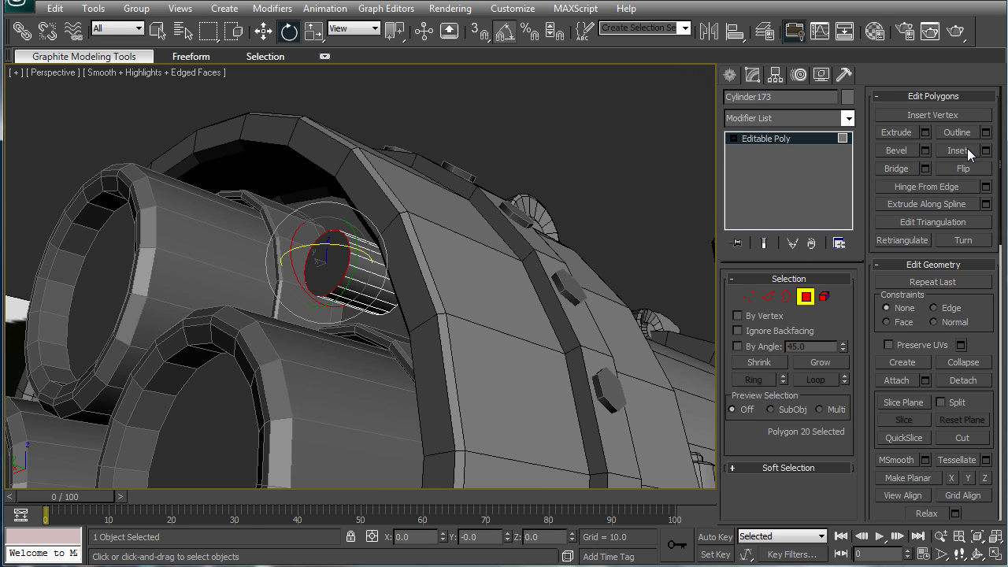
left_click(985, 151)
left_click_drag(733, 339, 732, 388)
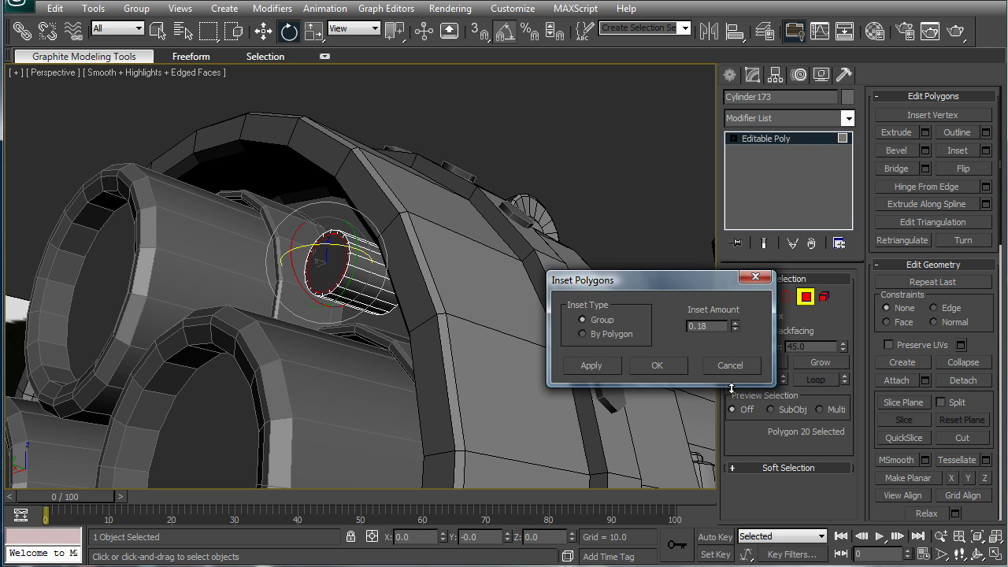
key("F3")
key("F3")
key("F4")
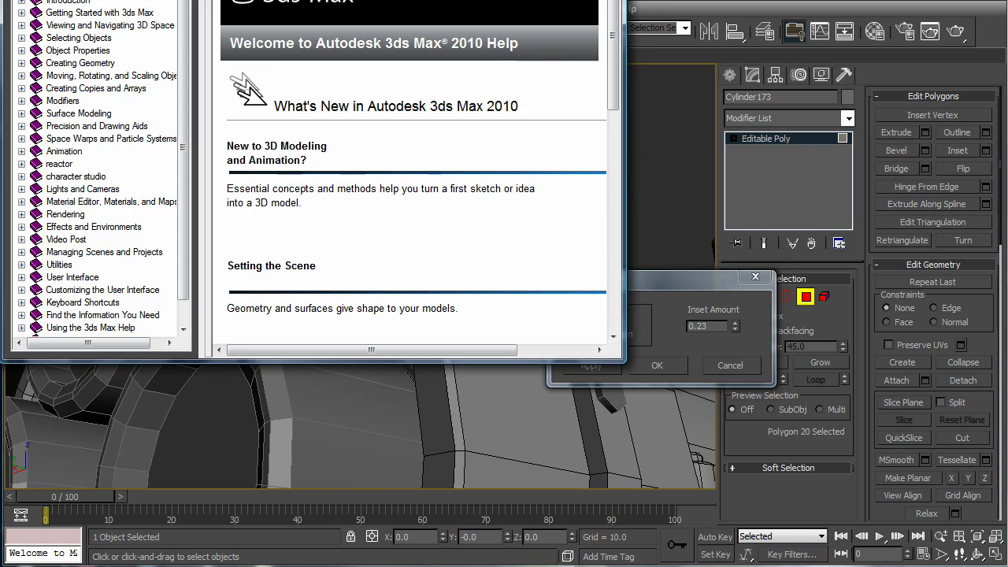
left_click(607, 0)
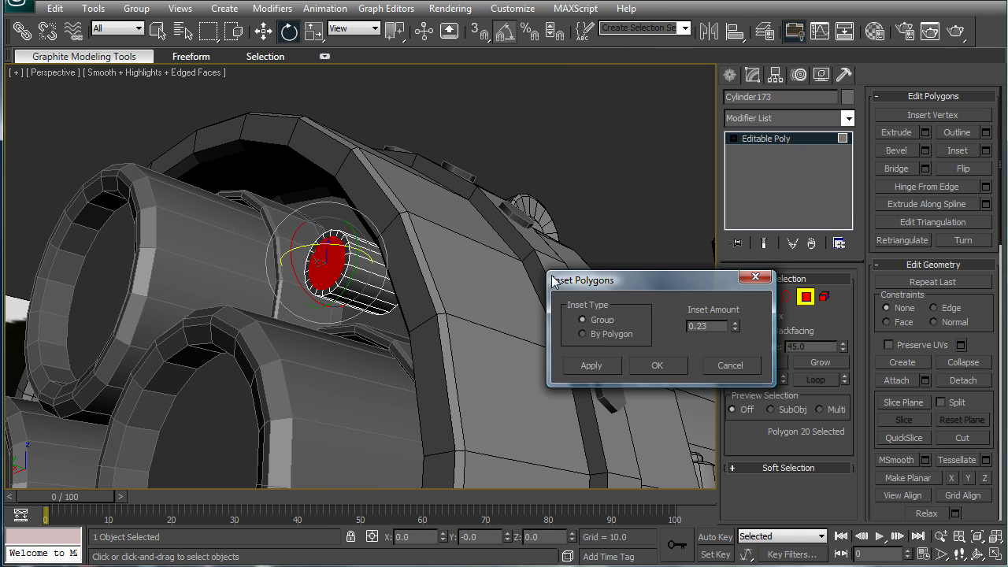
left_click(659, 366)
Extrude the inset front polygon inward to hollow out the small cylinder
left_click(925, 133)
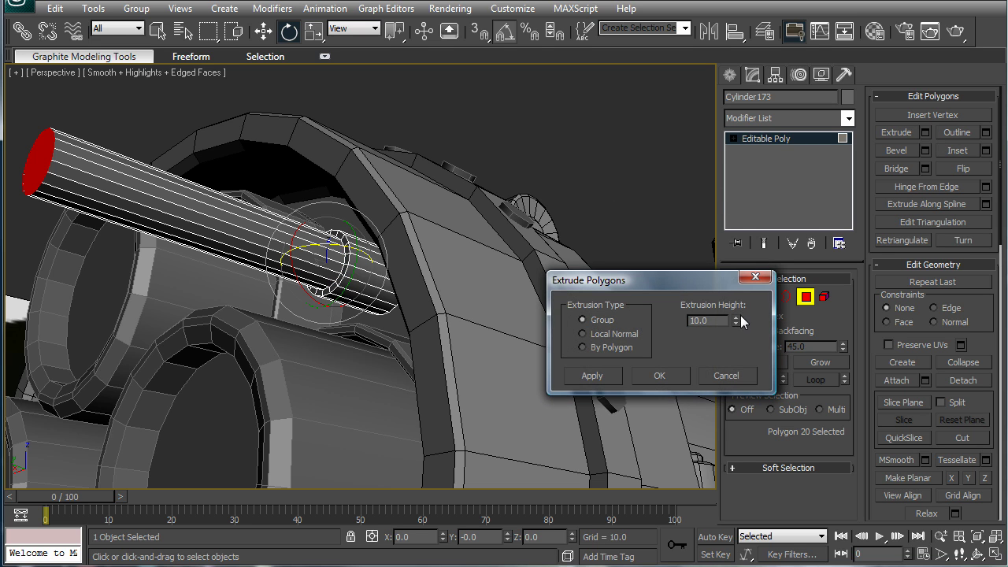
left_click_drag(736, 320, 734, 468)
left_click(661, 376)
Chamfer the inner and outer edge loops of the small tube's front rim by 0.09 with 1 segment
key("2")
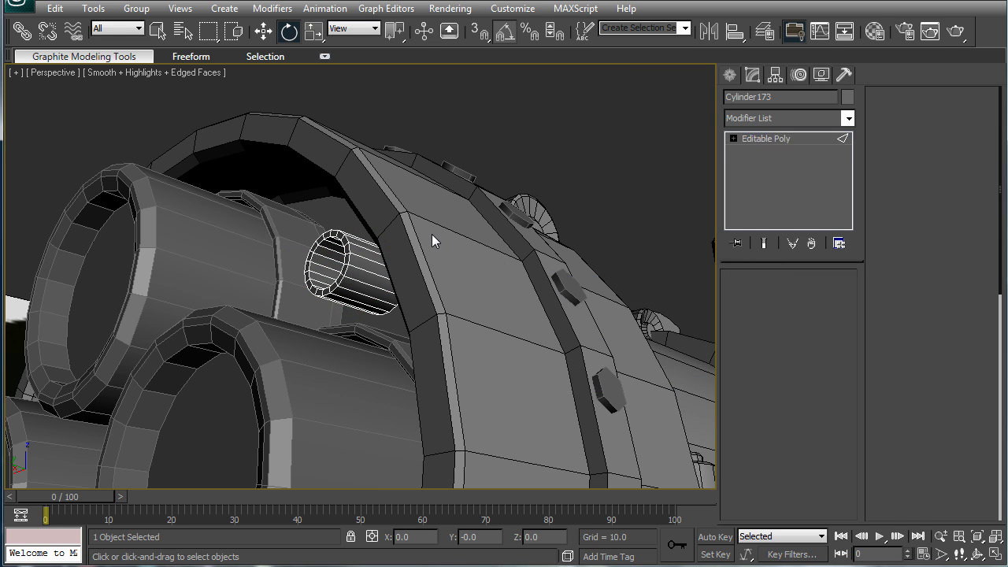
scroll(453, 246, "up", 5)
left_click(550, 218)
left_click(533, 226, "ctrl")
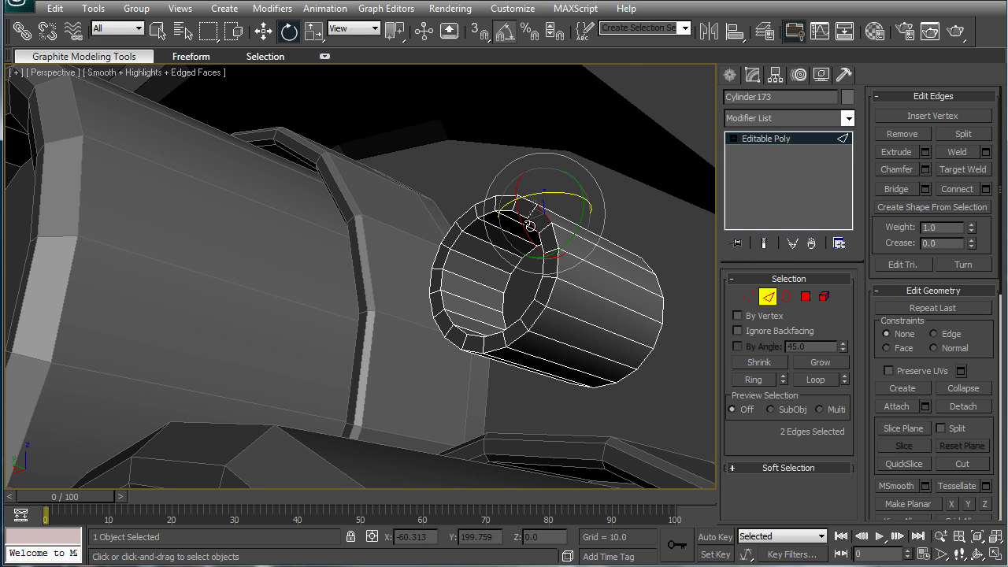
left_click(906, 169)
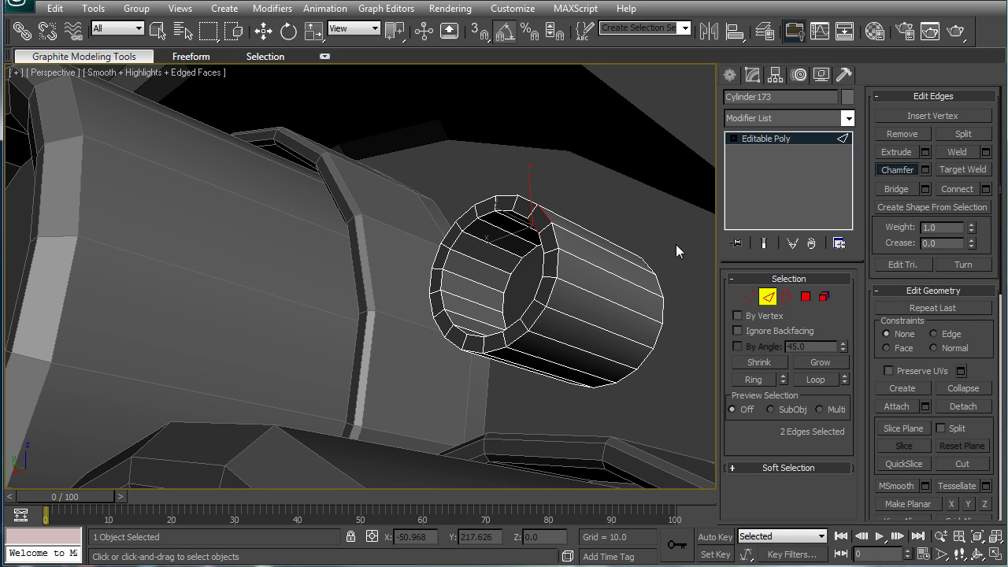
left_click(816, 380)
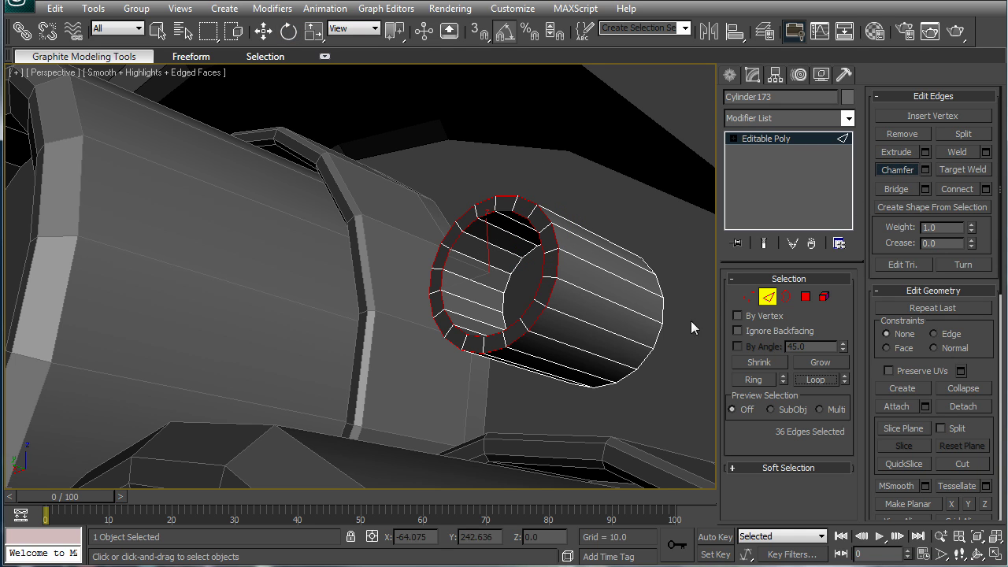
left_click(927, 170)
left_click_drag(622, 323, 621, 391)
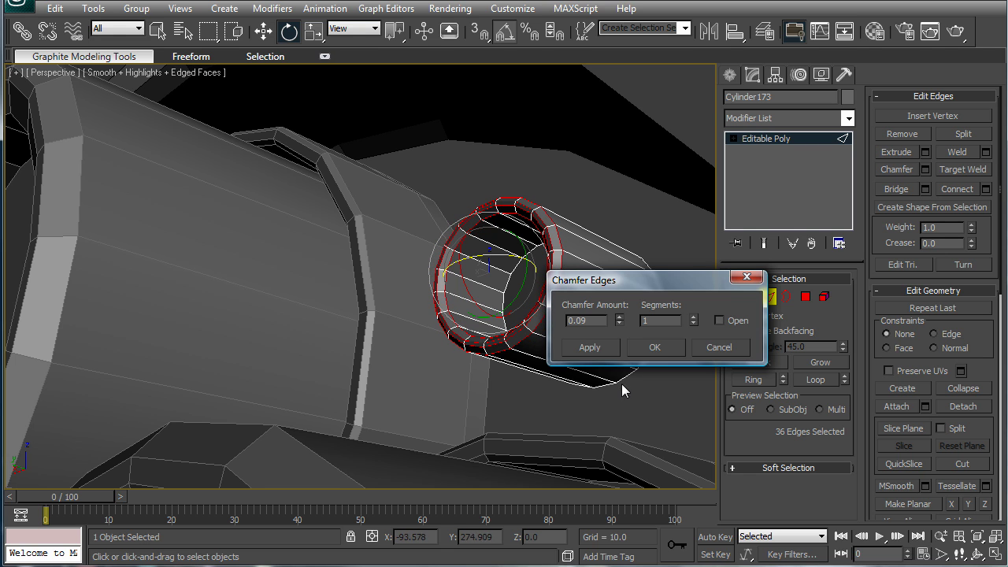
left_click(655, 348)
Move the small tube's front rim vertices to adjust its length, and finish editing the tube
left_click(747, 298)
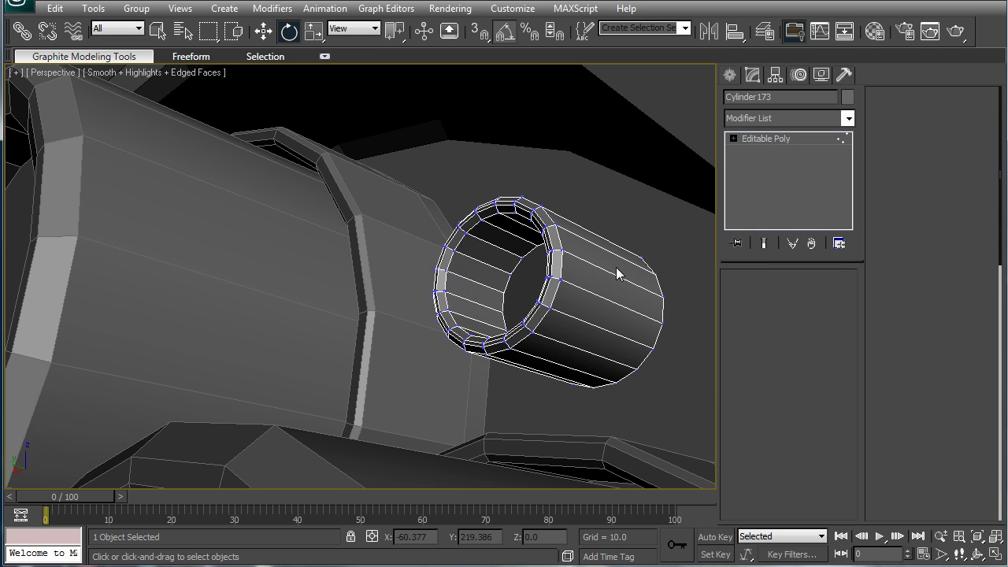
middle_click_drag(619, 270, 536, 246, "alt")
left_click_drag(375, 220, 566, 432)
middle_click_drag(475, 269, 561, 258, "alt")
key("w")
scroll(540, 290, "up", 3)
left_click_drag(560, 260, 567, 265)
scroll(563, 228, "down", 6)
left_click(565, 225)
left_click(772, 140)
left_click(552, 178)
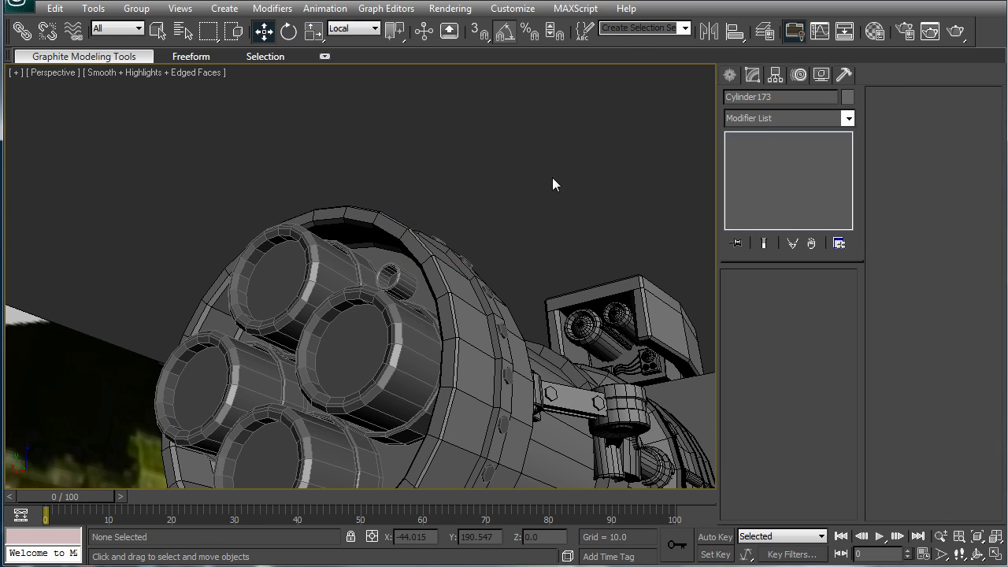
Create a flat cylinder with radius about 1.444 and height about 0.385 on the barrel's end face beside the small tube
scroll(553, 180, "down", 5)
middle_click_drag(554, 180, 608, 221, "alt")
scroll(570, 215, "up", 5)
scroll(571, 216, "up", 5)
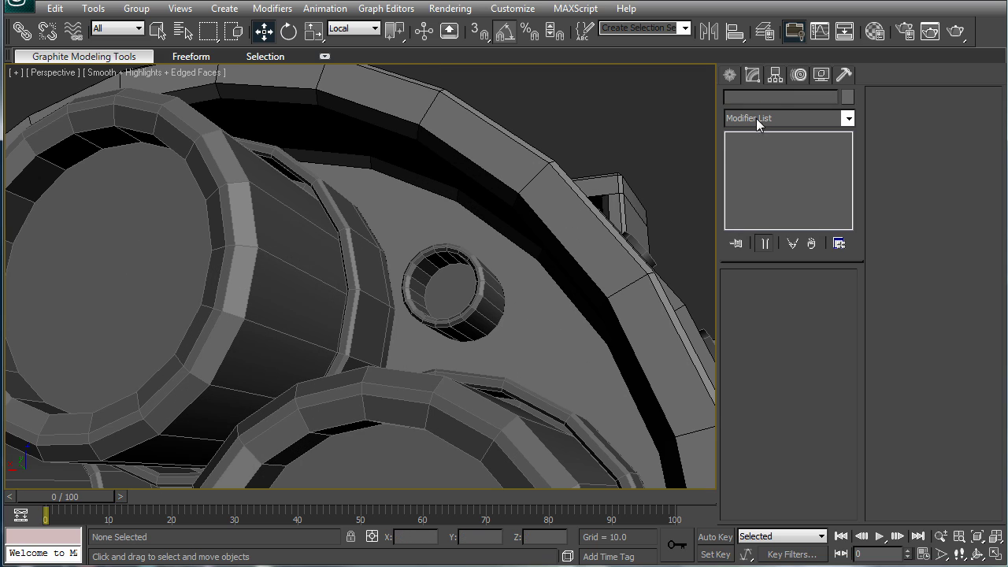
left_click(732, 76)
left_click(758, 211)
middle_click_drag(466, 221, 494, 229, "alt")
left_click_drag(496, 320, 539, 347)
left_click(536, 334)
Align the flat cylinder to the small hollow tube so it sits centred at the tube's base
middle_click_drag(480, 293, 510, 295, "alt")
left_click(744, 33)
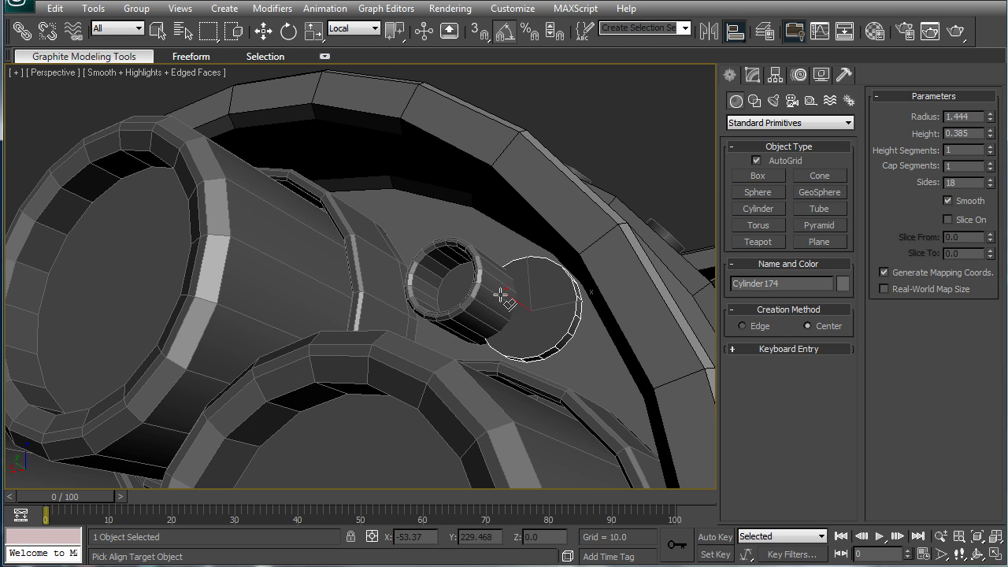
left_click(493, 291)
key("Return")
middle_click_drag(610, 319, 688, 401, "alt")
left_click(660, 218)
scroll(615, 225, "down", 3)
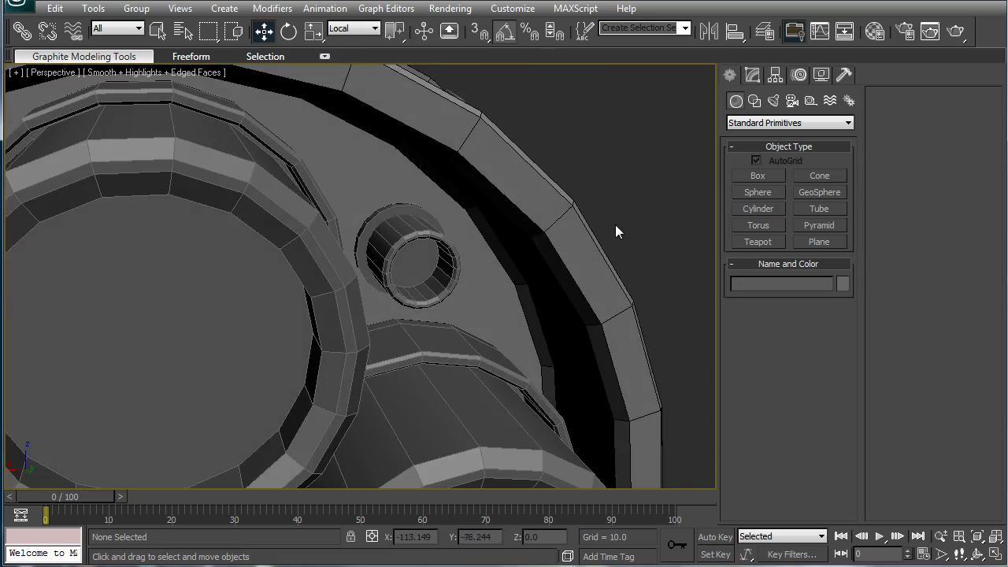
Align the pivots of the small tube and its flat base cylinder to the pivot of the upper large tube
middle_click_drag(615, 224, 525, 224, "alt")
scroll(489, 236, "up", 8)
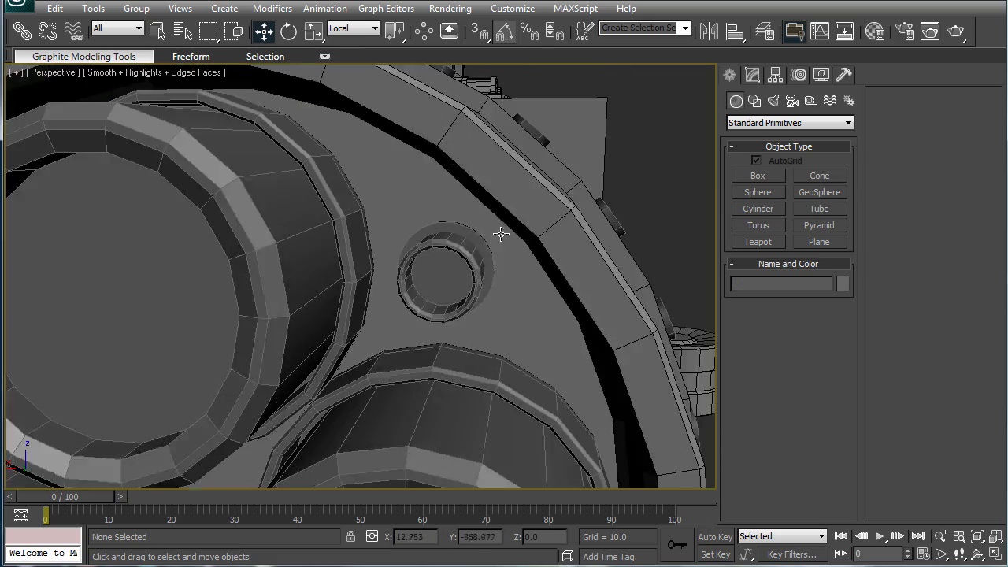
left_click(480, 221)
left_click(496, 211, "ctrl")
scroll(496, 211, "down", 4)
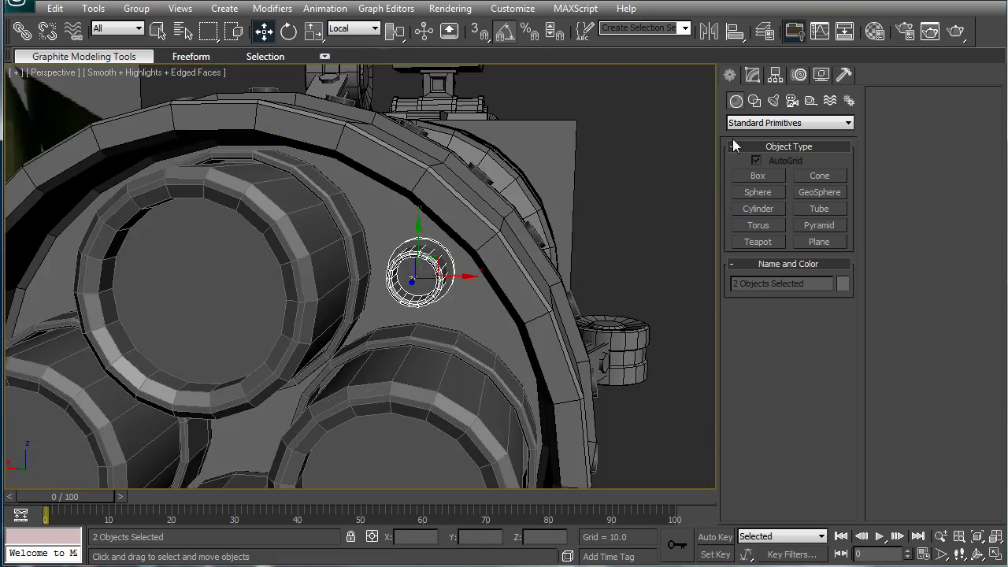
left_click(776, 74)
left_click(780, 173)
left_click(735, 31)
left_click(296, 194)
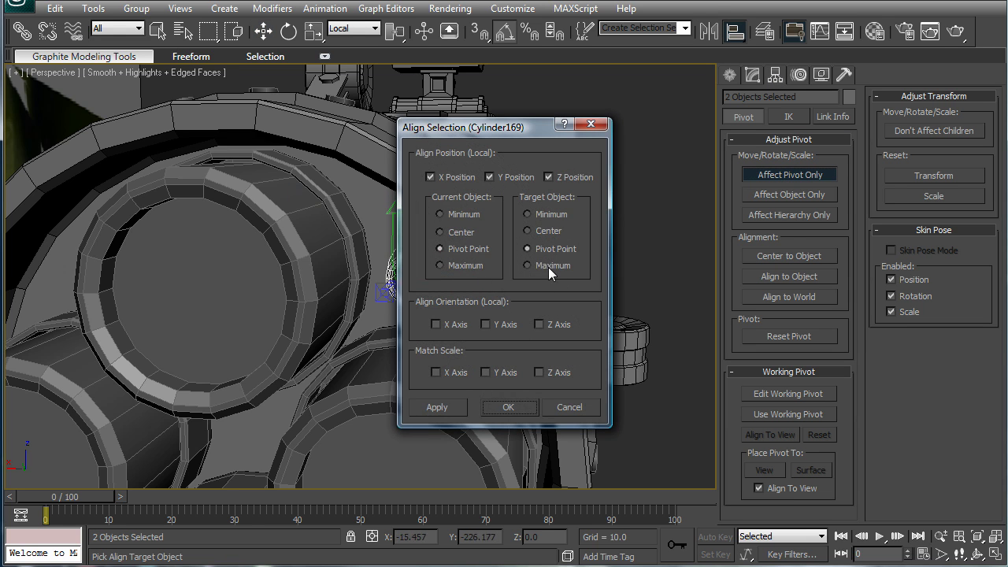
left_click(505, 410)
middle_click_drag(595, 232, 500, 261, "alt")
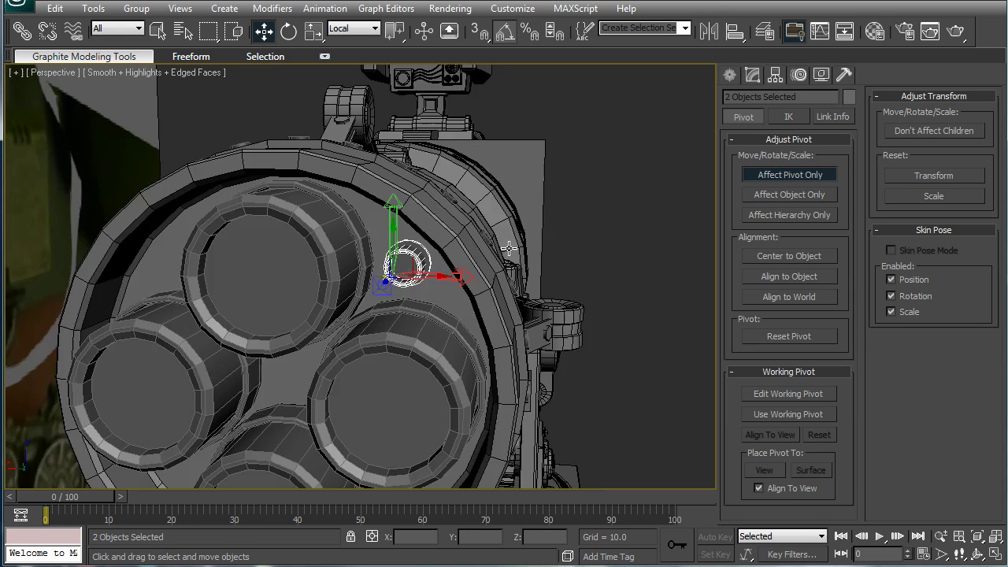
left_click(776, 174)
key("e")
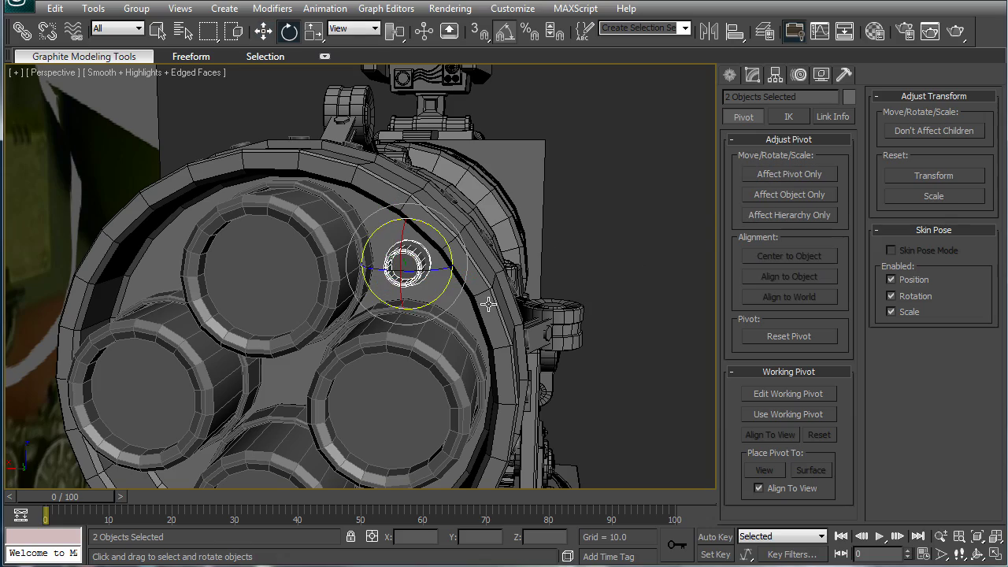
middle_click_drag(486, 301, 469, 319, "alt")
scroll(486, 317, "down", 1)
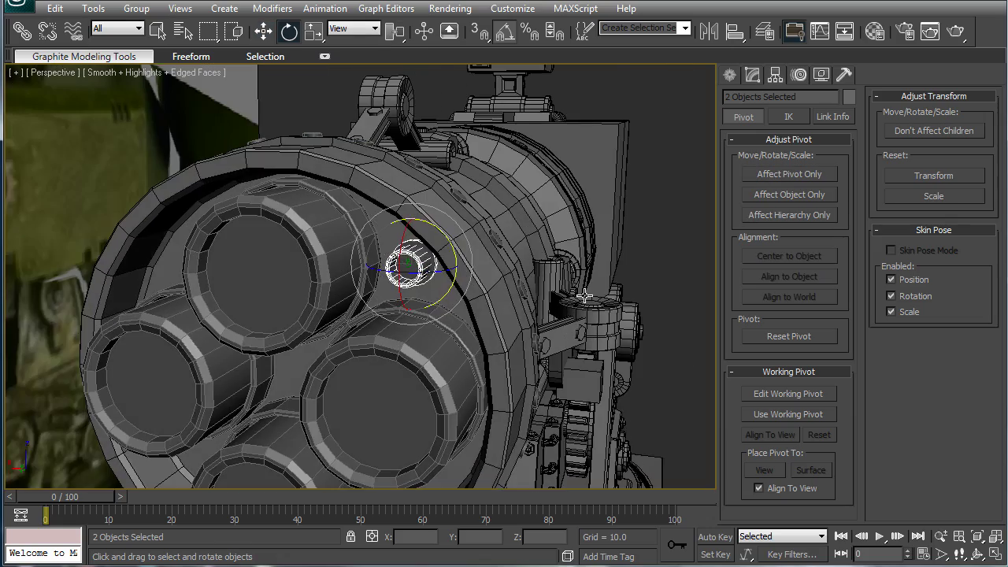
scroll(611, 270, "down", 2)
left_click(611, 271)
Attach the flat base cylinder to the small hollow tube's editable poly
scroll(611, 270, "up", 5)
left_click(441, 253)
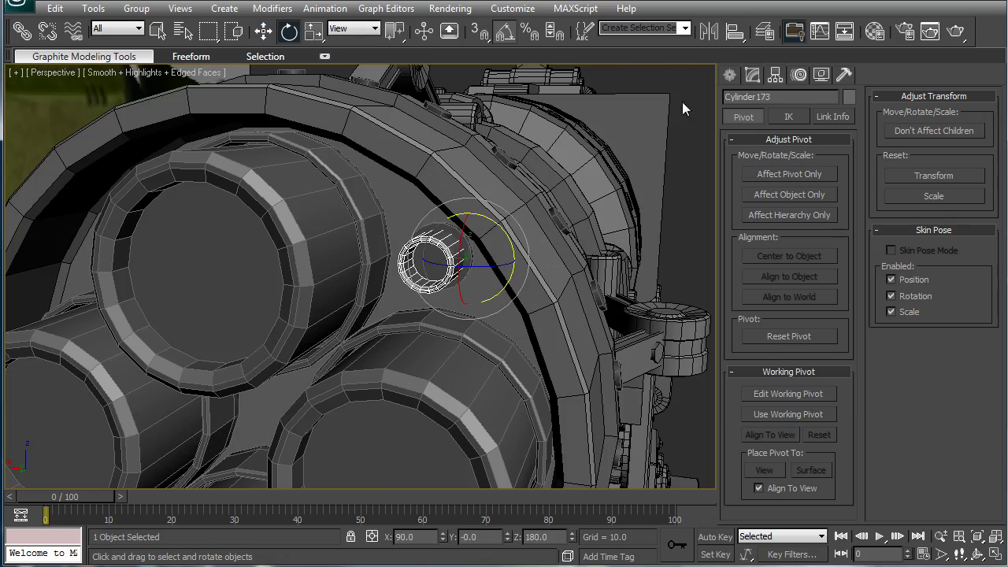
left_click(752, 75)
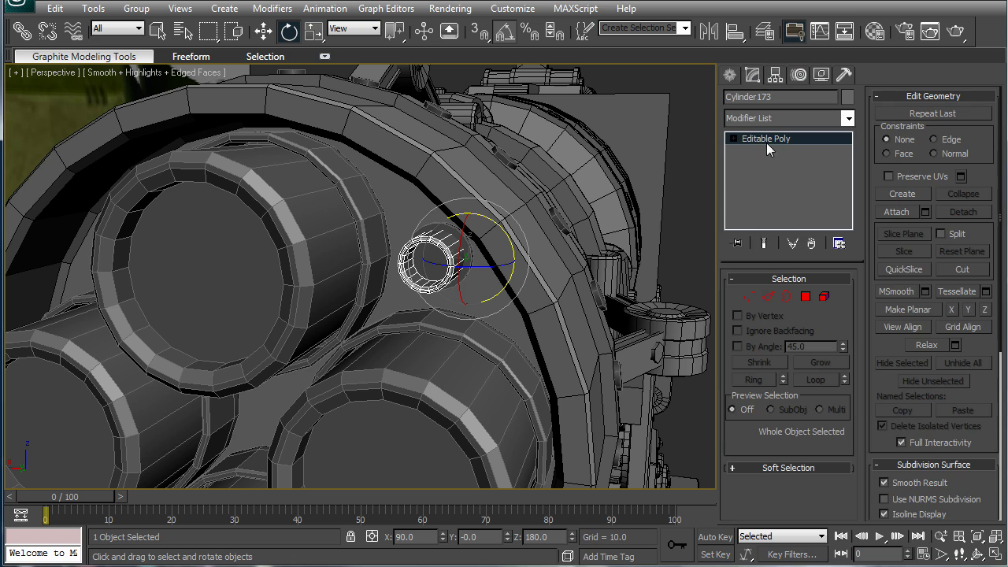
left_click(896, 212)
key("w")
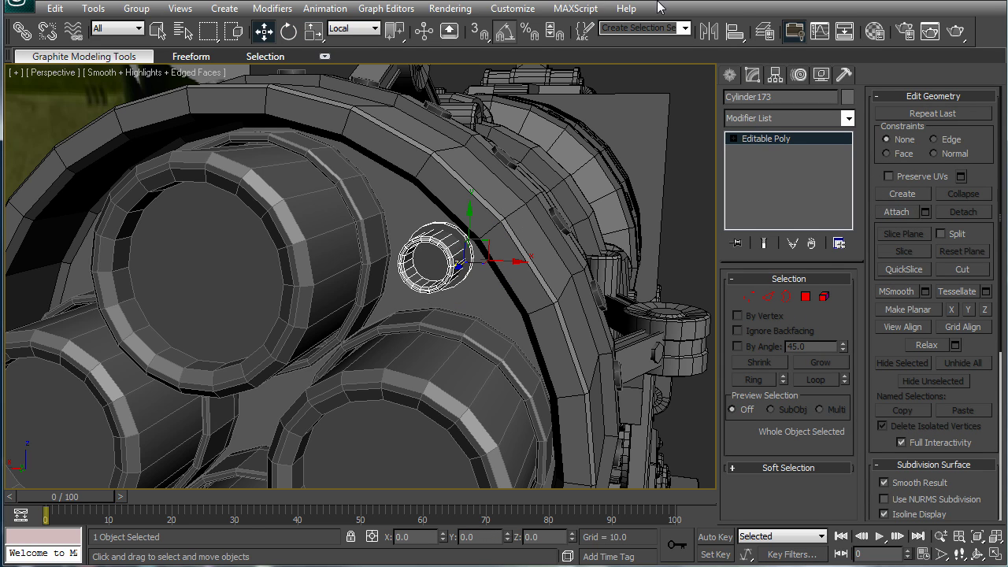
Align the small tube's pivot to the pivot point of the barrel body, Cylinder42, on X, Y and Z
left_click(732, 31)
left_click(775, 76)
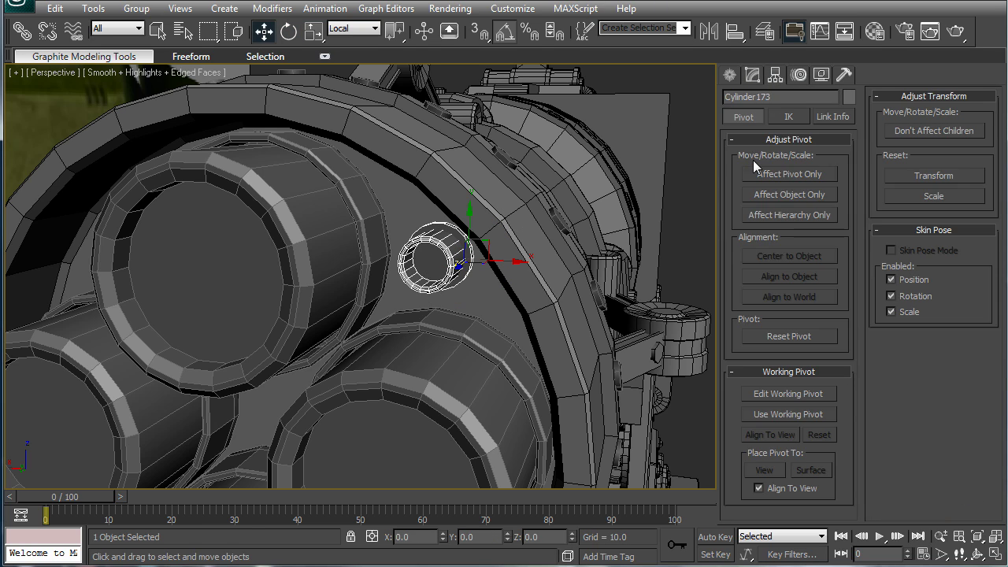
left_click(784, 174)
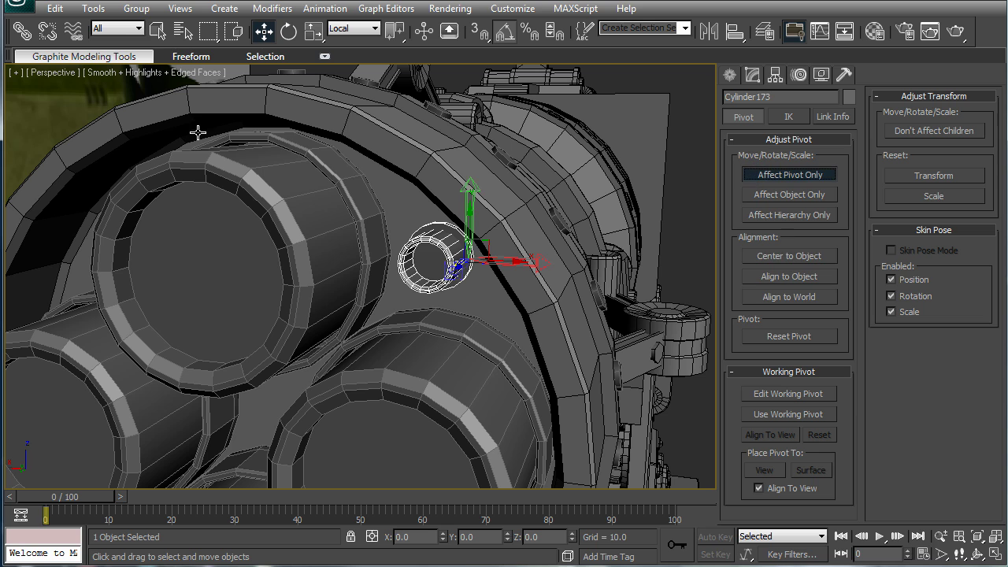
left_click(739, 35)
left_click(520, 244)
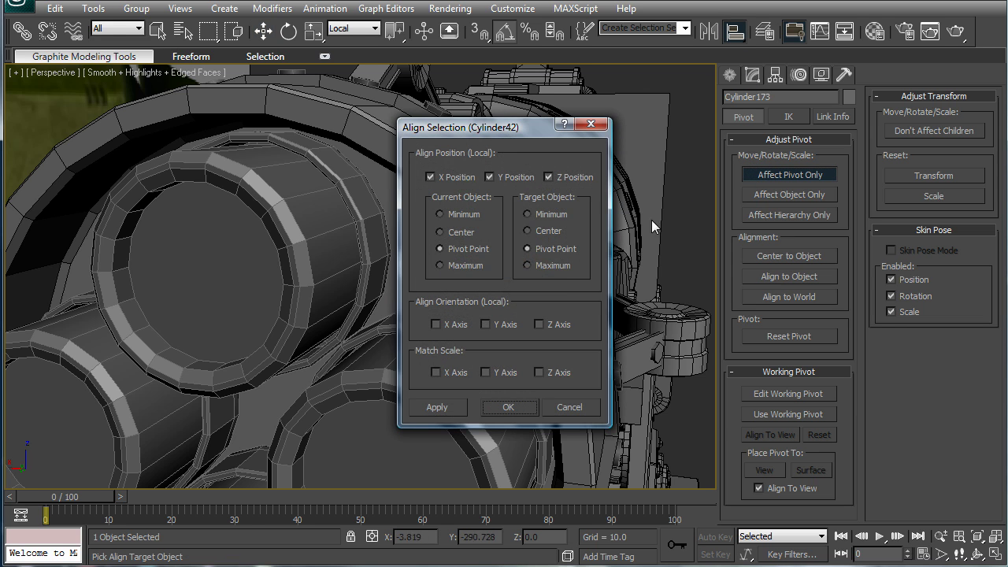
left_click(505, 412)
left_click(784, 172)
Create three rotated copies of the small tube around the barrel's centre, one in each remaining gap between the large tubes
scroll(544, 230, "down", 4)
key("r")
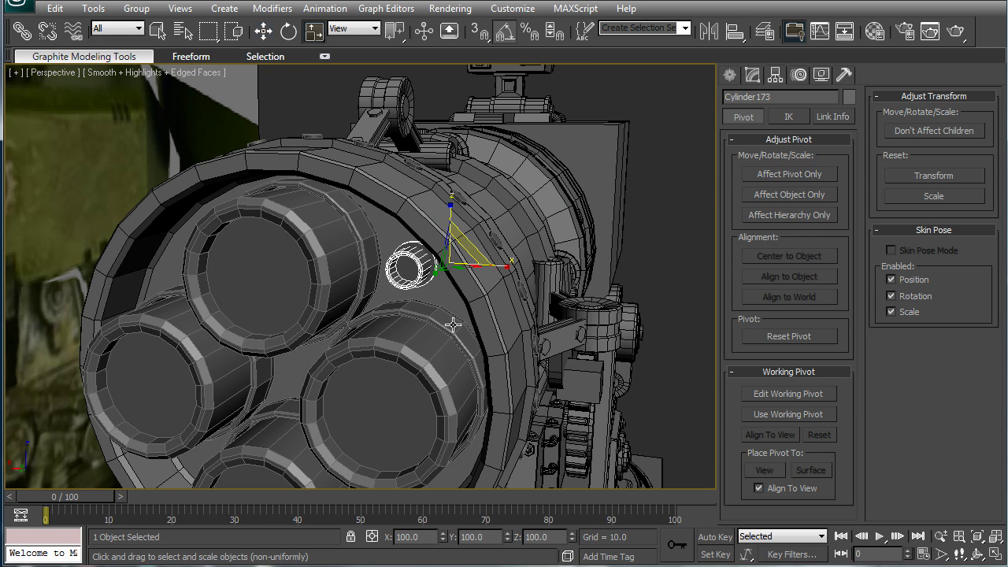
middle_click_drag(453, 325, 402, 296, "alt")
key("e")
mouse_move(400, 284)
left_mouse_down("shift")
mouse_move(463, 348)
mouse_move(454, 329)
left_mouse_up("shift")
left_click(546, 284)
left_click(545, 284)
left_click(514, 350)
left_click(602, 283)
scroll(588, 272, "down", 5)
mouse_move(588, 272)
middle_mouse_down("alt")
mouse_move(440, 297)
mouse_move(562, 253)
mouse_move(544, 287)
mouse_move(515, 285)
middle_mouse_up("alt")
scroll(432, 312, "up", 5)
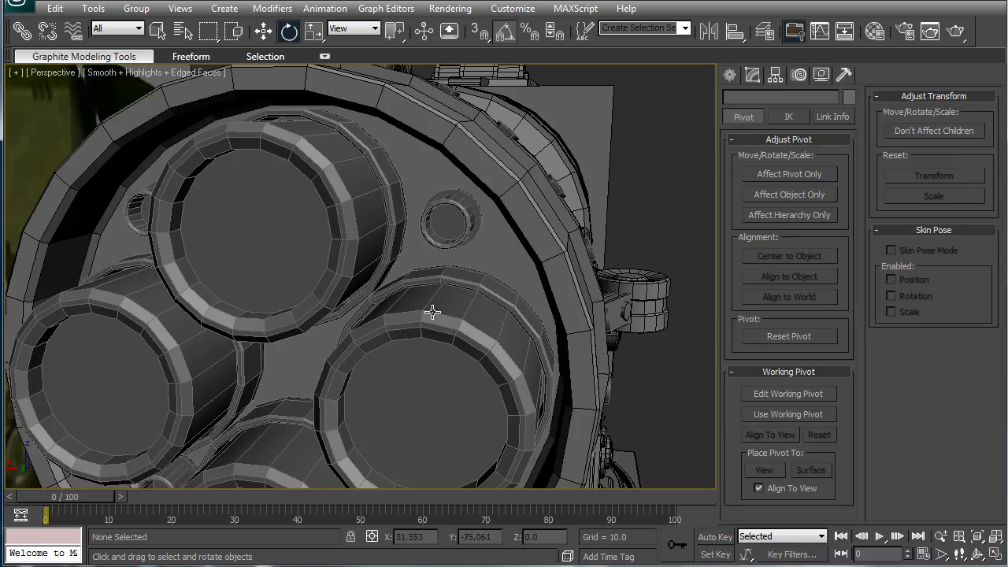
scroll(432, 312, "down", 4)
middle_click_drag(432, 312, 477, 261, "alt")
scroll(477, 261, "up", 5)
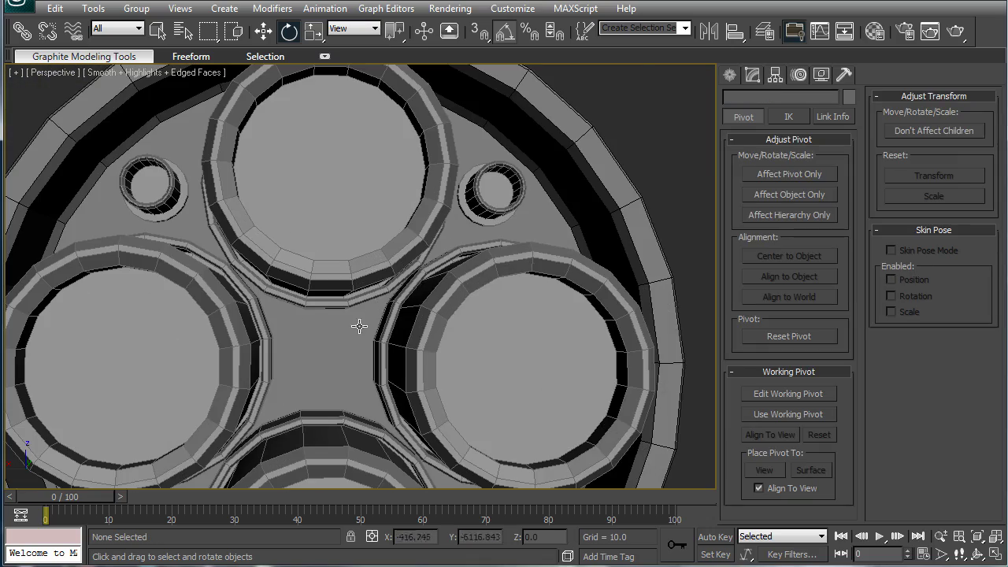
left_click(359, 326)
left_click(628, 124)
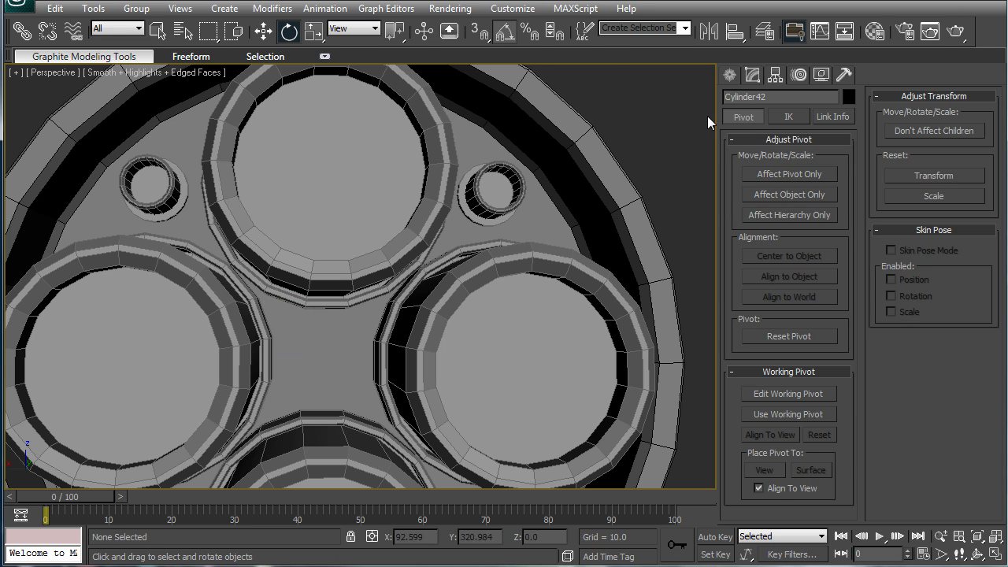
left_click(731, 74)
left_click(743, 208)
scroll(367, 290, "down", 4)
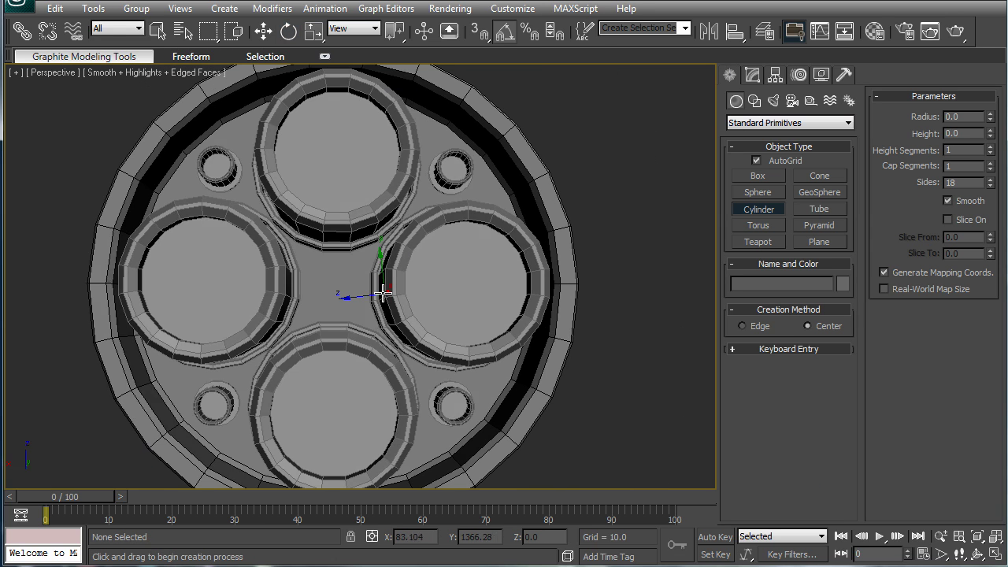
scroll(384, 300, "up", 3)
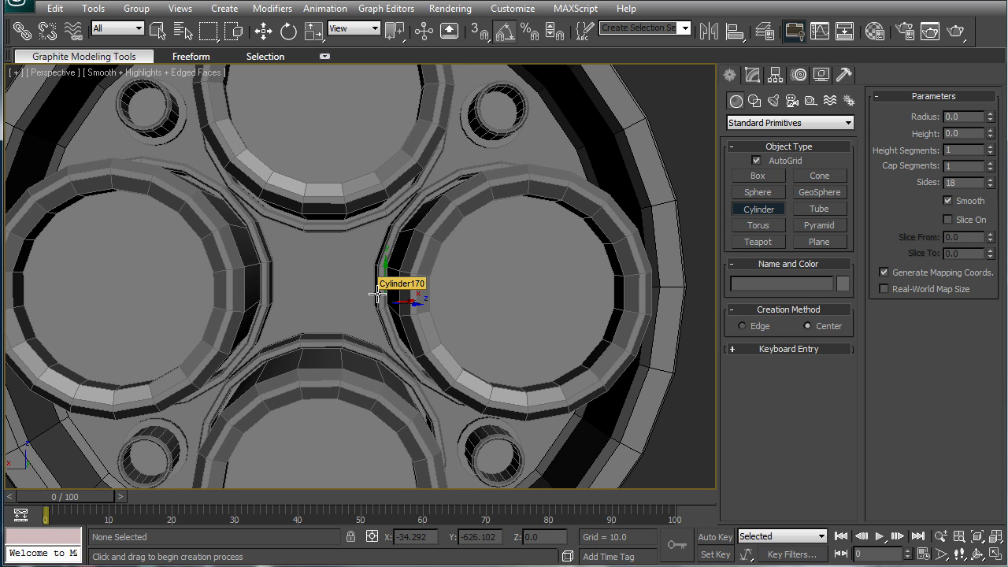
key("e")
Copy one large tube, Cylinder170, by moving it sideways toward the middle of the barrel face
left_click(398, 283)
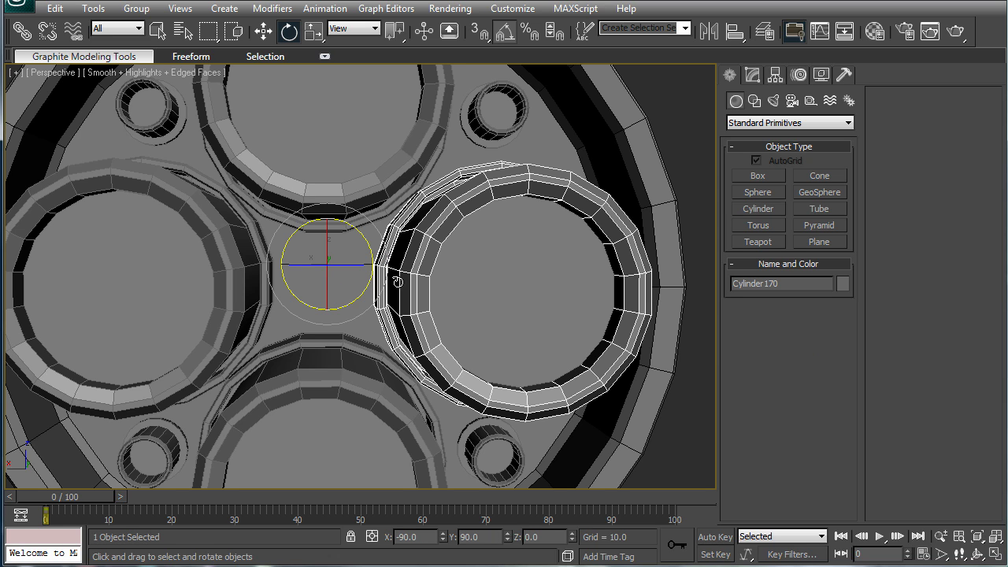
key("w")
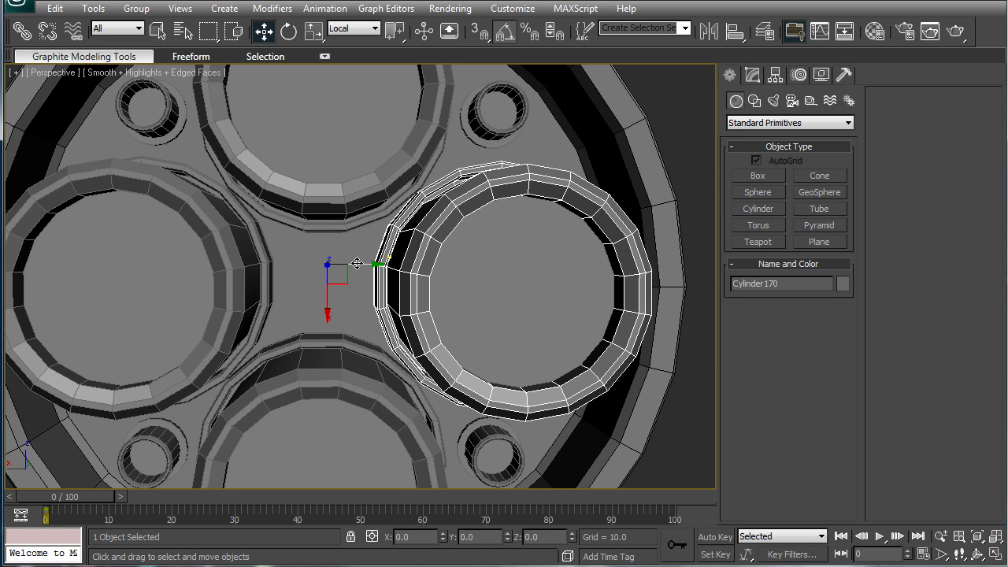
left_click(776, 74)
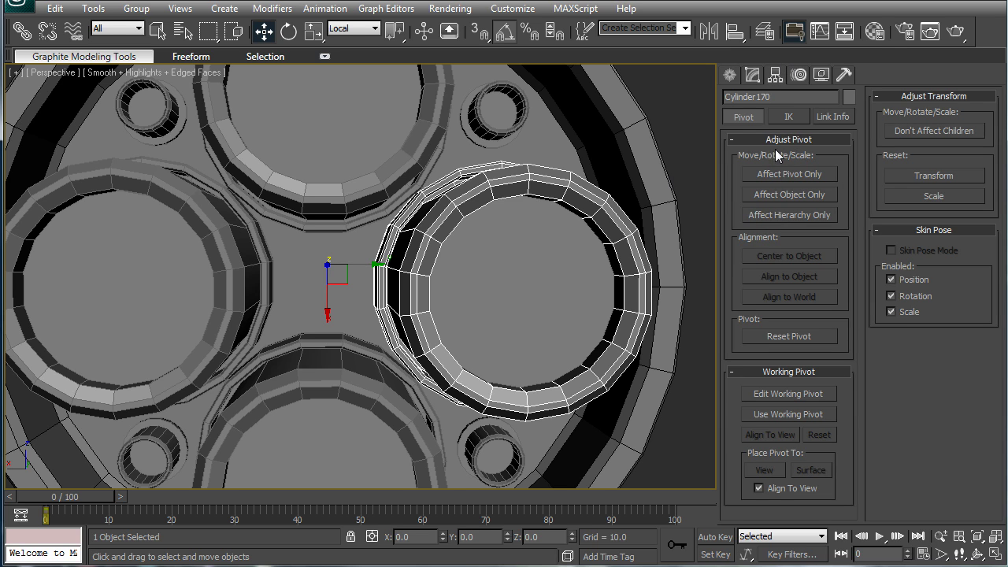
left_click_drag(367, 259, 270, 260, "shift")
left_click(505, 344)
Center the copied tube's pivot to the object and scale its diameter to about 18.65% in X and Y
left_click(812, 175)
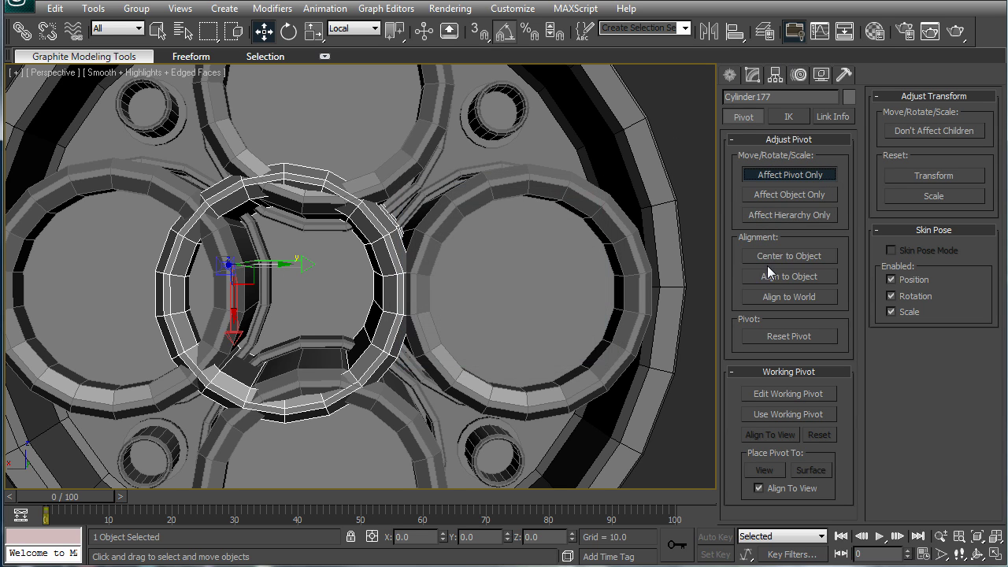
left_click(788, 256)
left_click(786, 174)
key("r")
mouse_move(263, 276)
left_mouse_down()
mouse_move(494, 443)
mouse_move(596, 478)
left_mouse_up()
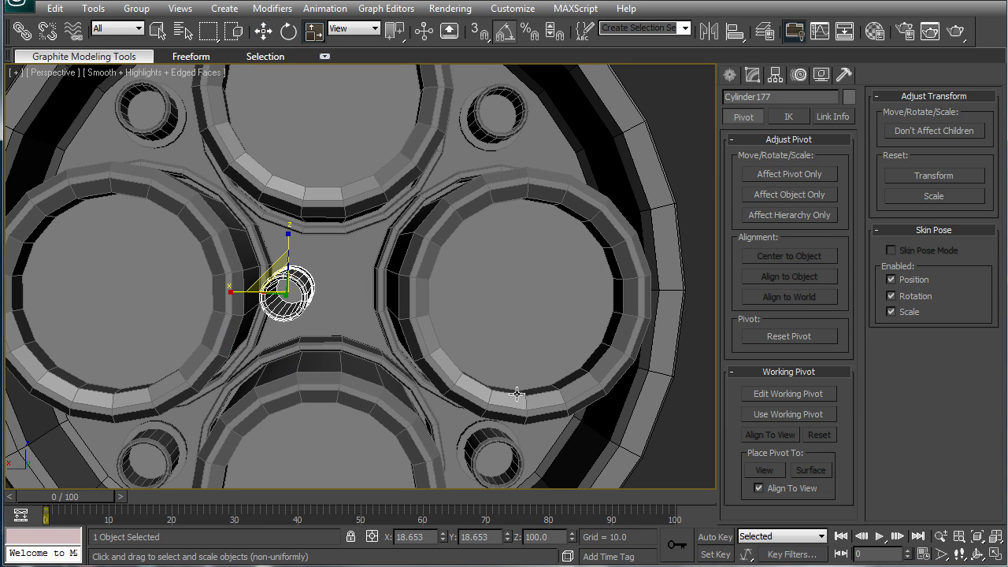
Align the thin tube to Cylinder42 by pivot point on the X and Z positions only, leaving Y out
left_click(757, 34)
left_click(800, 200)
left_click(740, 37)
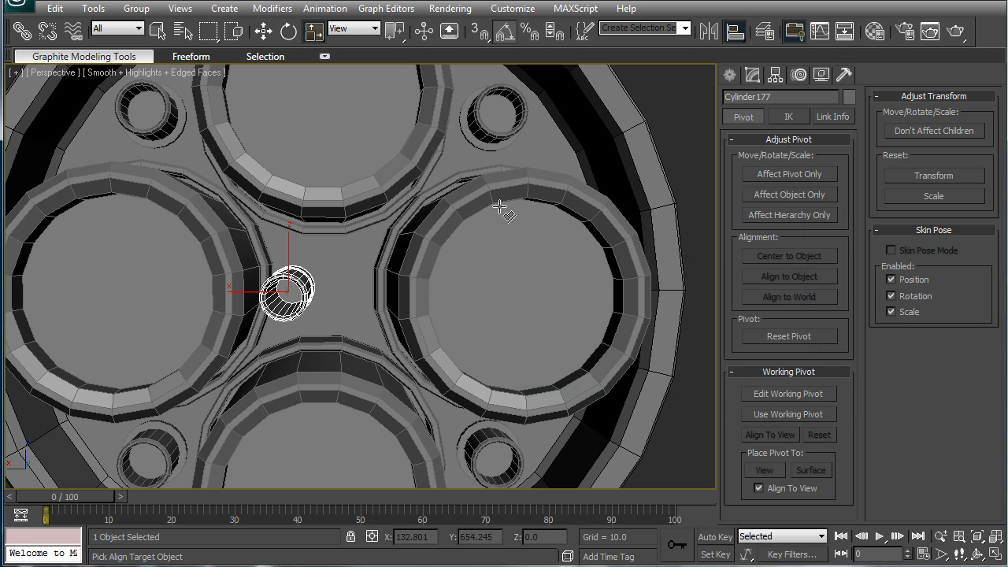
left_click(337, 259)
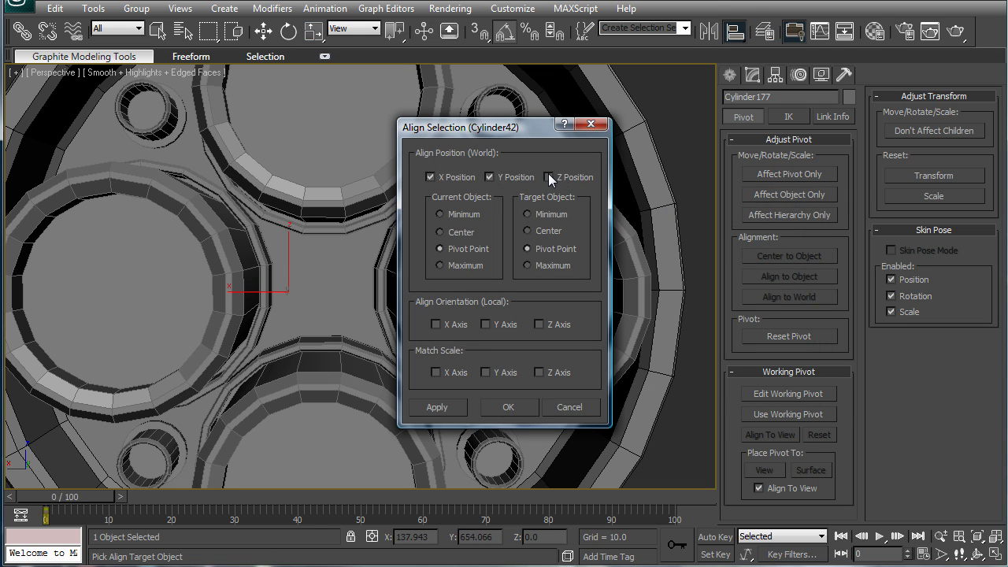
left_click(491, 176)
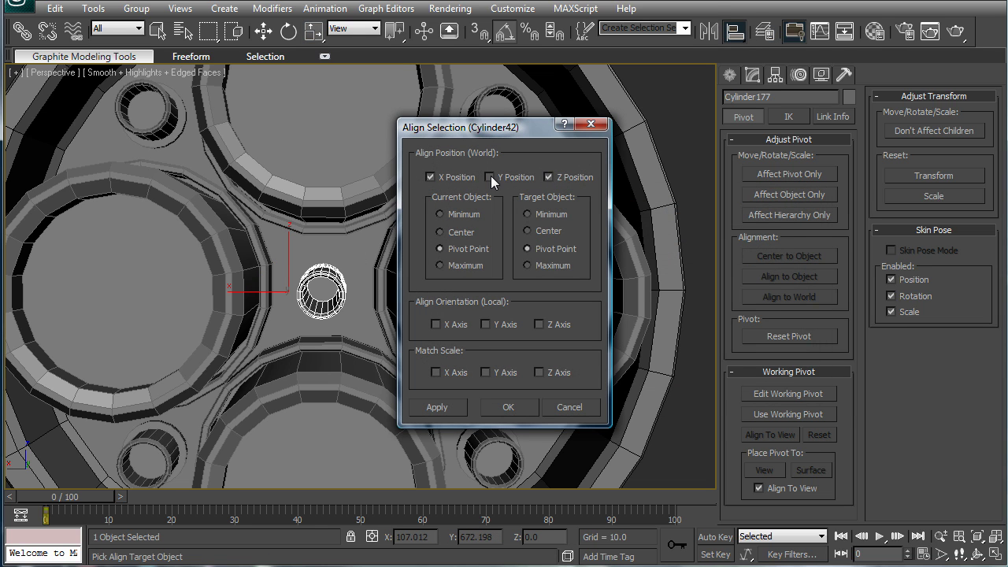
left_click(509, 408)
Try to scale the thin central tube along its length, and undo the scaling
middle_click_drag(410, 304, 364, 336, "alt")
left_click(752, 74)
middle_click_drag(376, 276, 381, 274)
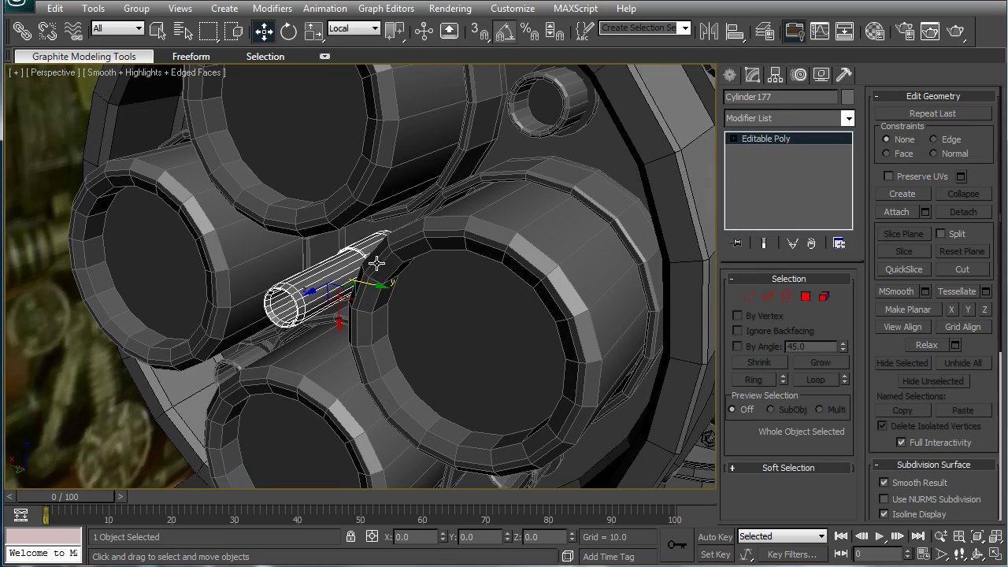
key("r")
left_click_drag(312, 296, 338, 283)
key("ctrl+z")
Select end vertices of the central tube in the left wireframe view and move them along its length to adjust the tube
left_click(746, 299)
left_click(748, 297)
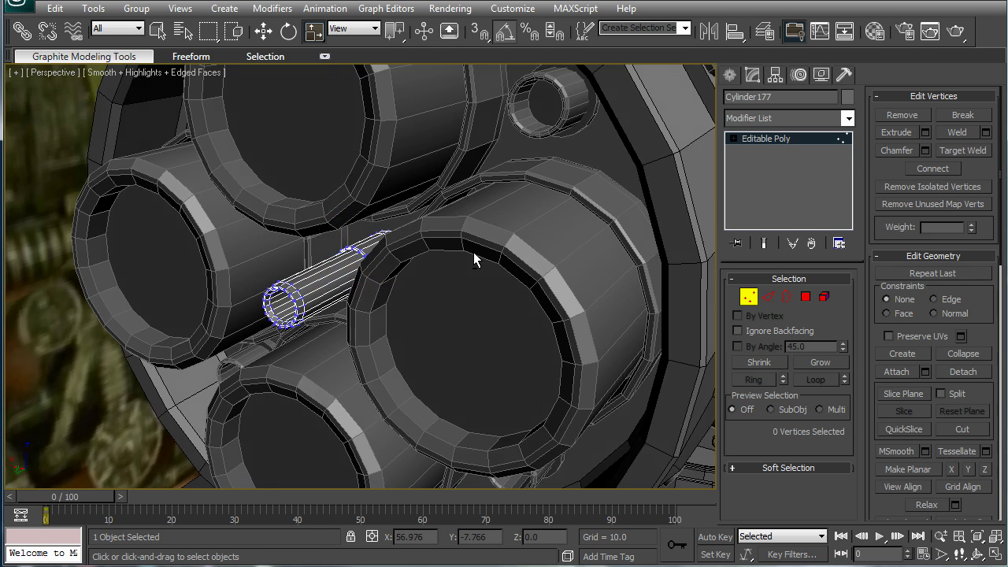
middle_click_drag(467, 249, 423, 241, "alt")
key("l")
key("F3")
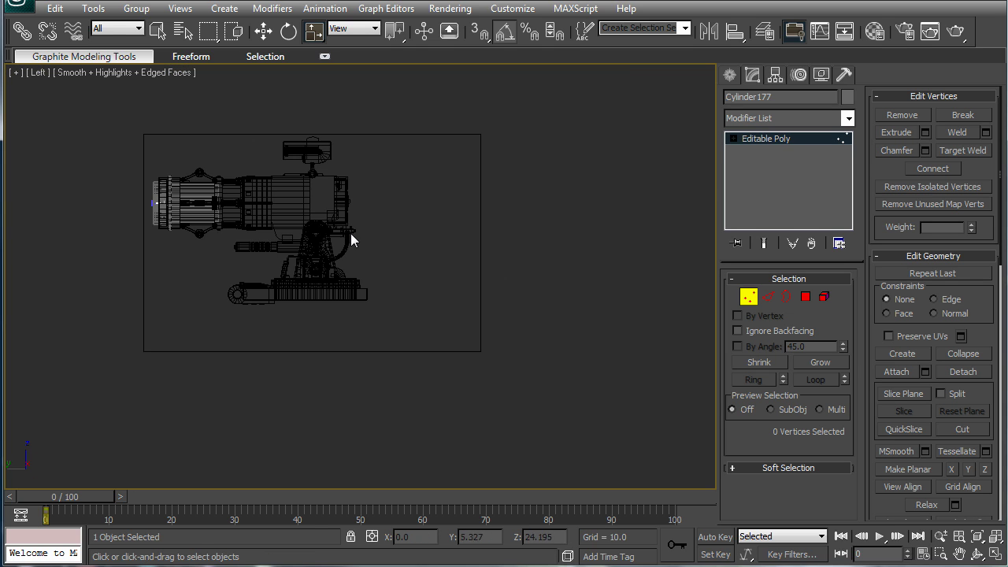
scroll(348, 233, "up", 4)
scroll(302, 202, "up", 5)
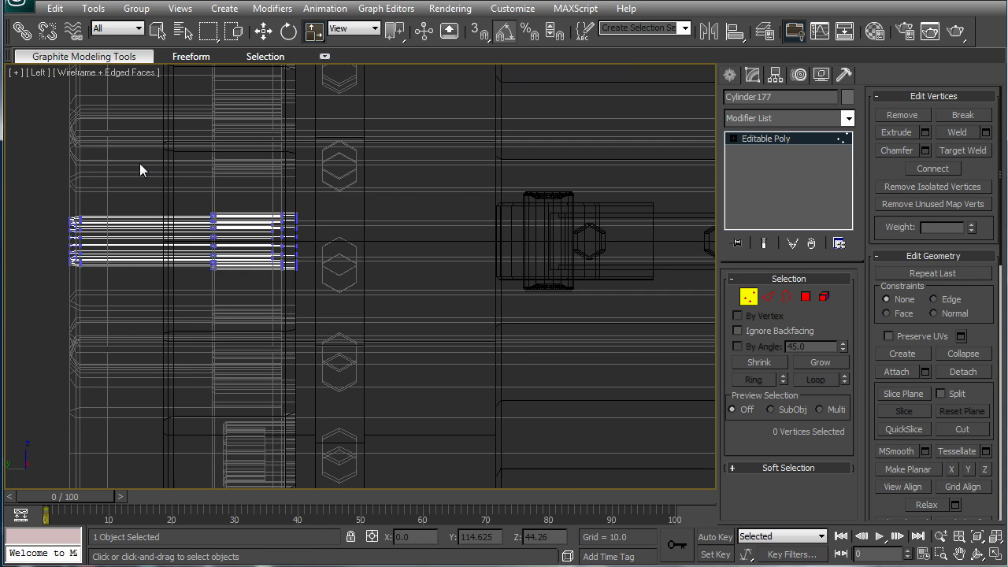
left_click_drag(152, 173, 370, 287)
key("w")
left_click_drag(297, 215, 386, 318)
left_click_drag(387, 275, 395, 275)
left_click(149, 218)
Return to the shaded perspective view, finish vertex editing of the central tube and deselect it
key("p")
mouse_move(217, 263)
middle_mouse_down("alt")
mouse_move(270, 295)
mouse_move(488, 355)
middle_mouse_up("alt")
key("F3")
scroll(421, 338, "down", 6)
scroll(421, 332, "down", 3)
middle_click_drag(421, 332, 612, 244, "alt")
scroll(612, 243, "up", 6)
scroll(612, 243, "down", 3)
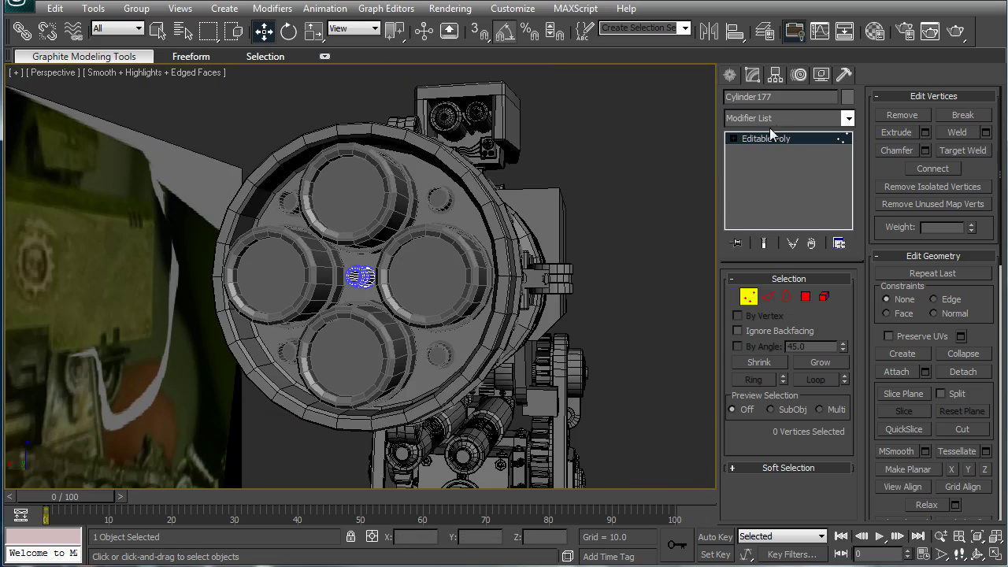
left_click(773, 138)
left_click(625, 148)
Examine the launcher's front tubes and the side of the barrel from several angles
middle_click_drag(598, 188, 582, 205, "alt")
scroll(582, 206, "down", 3)
scroll(582, 205, "up", 3)
scroll(504, 223, "up", 6)
middle_click_drag(464, 215, 455, 218)
scroll(441, 219, "down", 5)
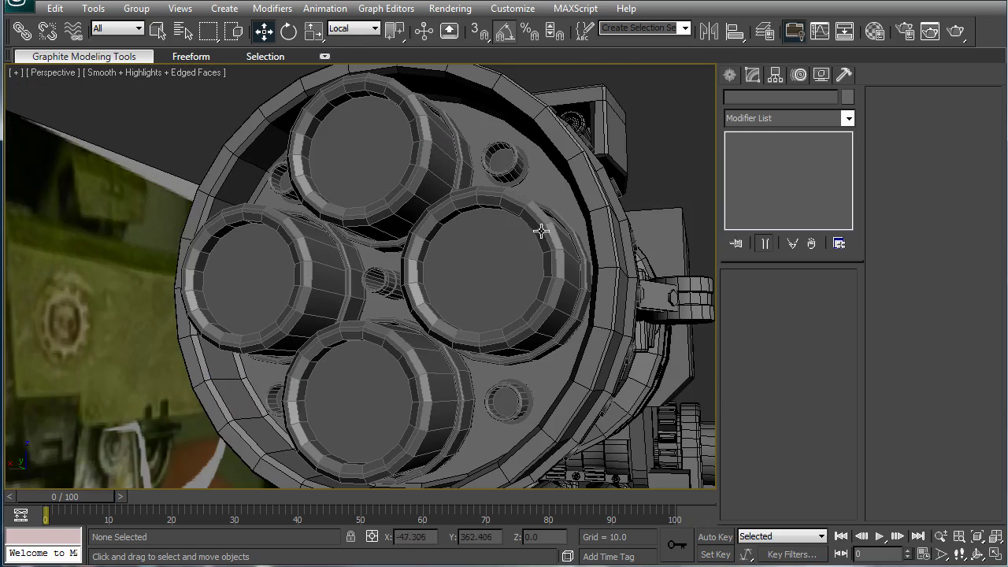
middle_click_drag(557, 229, 509, 252, "alt")
scroll(509, 252, "down", 3)
scroll(502, 256, "up", 5)
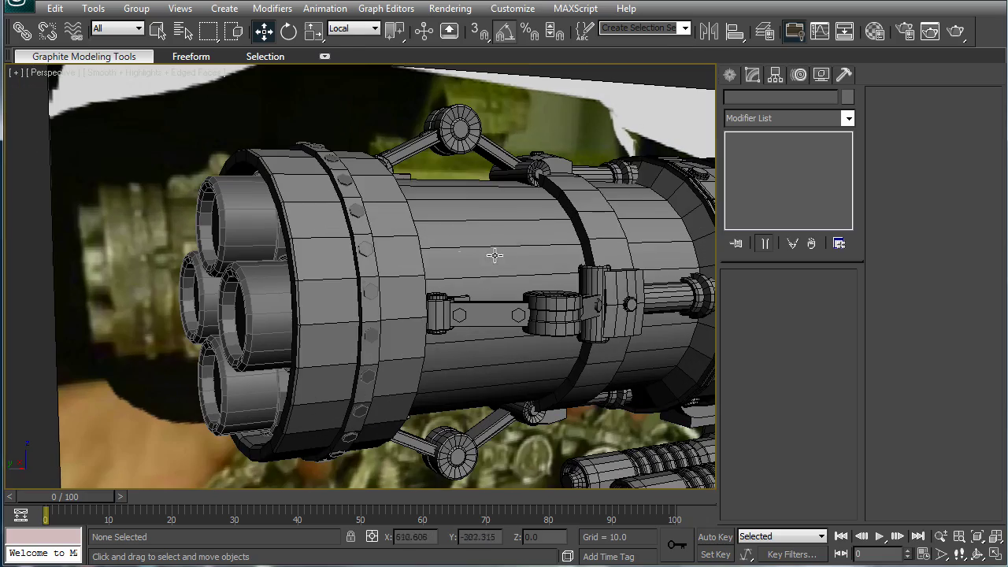
Subtract the first cylinder inside the main barrel from the barrel body with a ProBoolean subtraction, picking it in wireframe
left_click(501, 255)
left_click(778, 80)
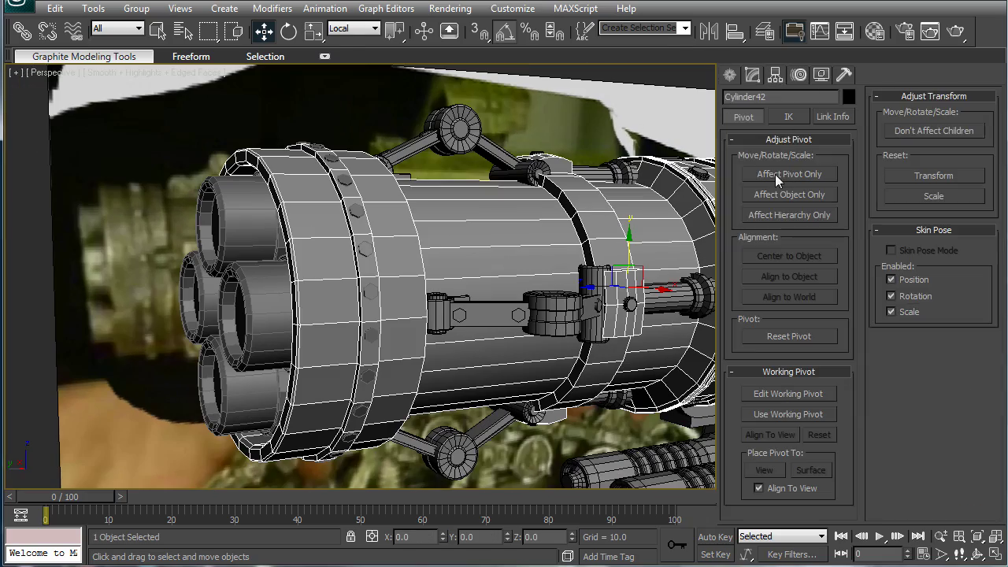
left_click(732, 79)
left_click(790, 123)
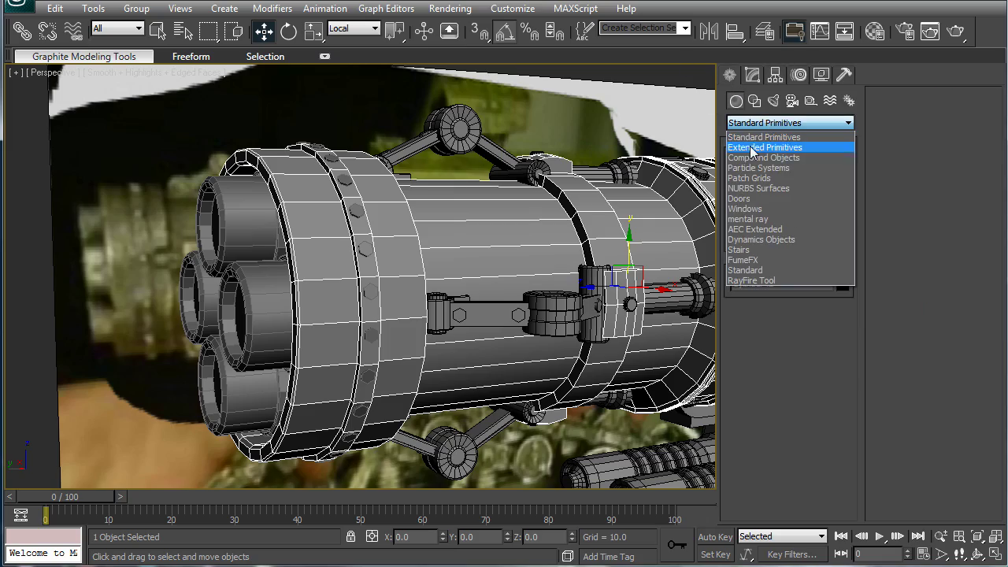
left_click(776, 157)
left_click(768, 257)
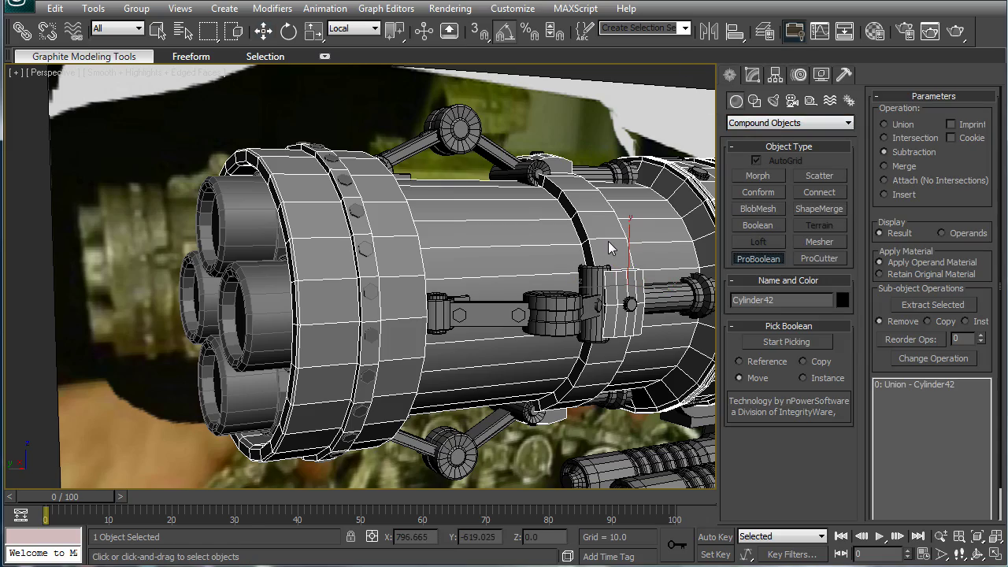
key("F3")
middle_click_drag(610, 247, 356, 276)
scroll(595, 250, "up", 4)
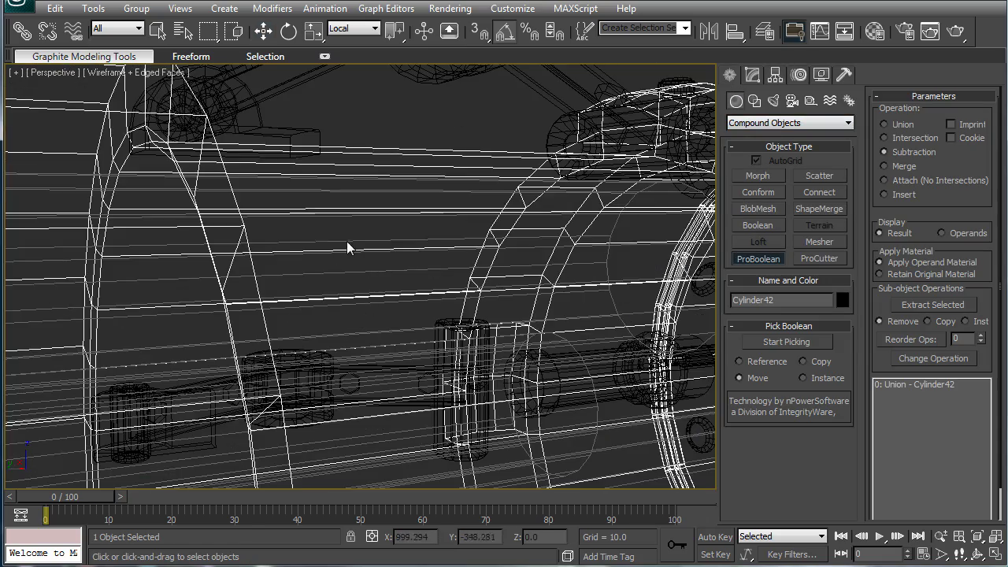
left_click(786, 341)
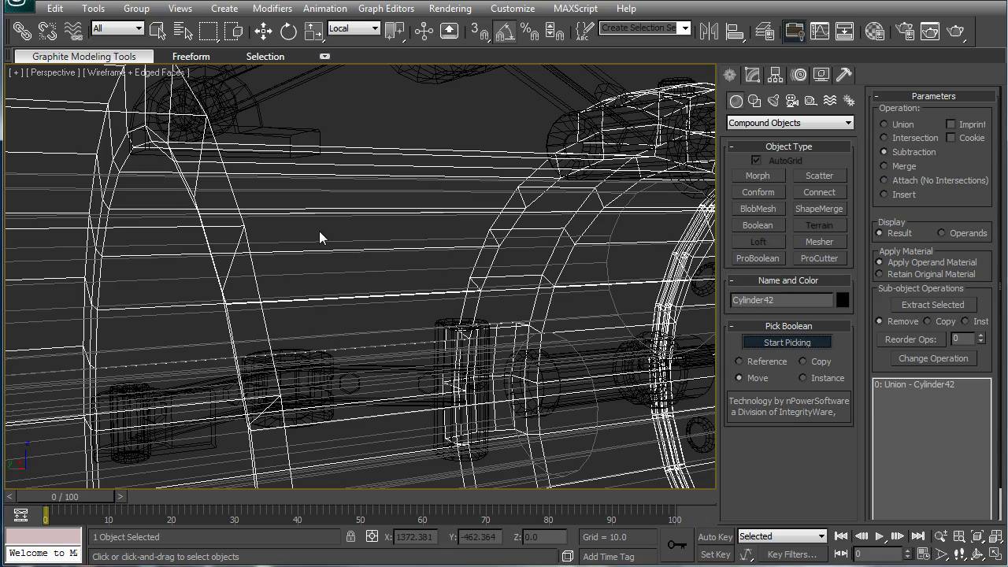
left_click(327, 250)
Subtract the remaining three cylinders inside the barrel body with ProBoolean, finish the operation and restore the shaded view
scroll(327, 269, "down", 8)
middle_click_drag(349, 182, 342, 190, "alt")
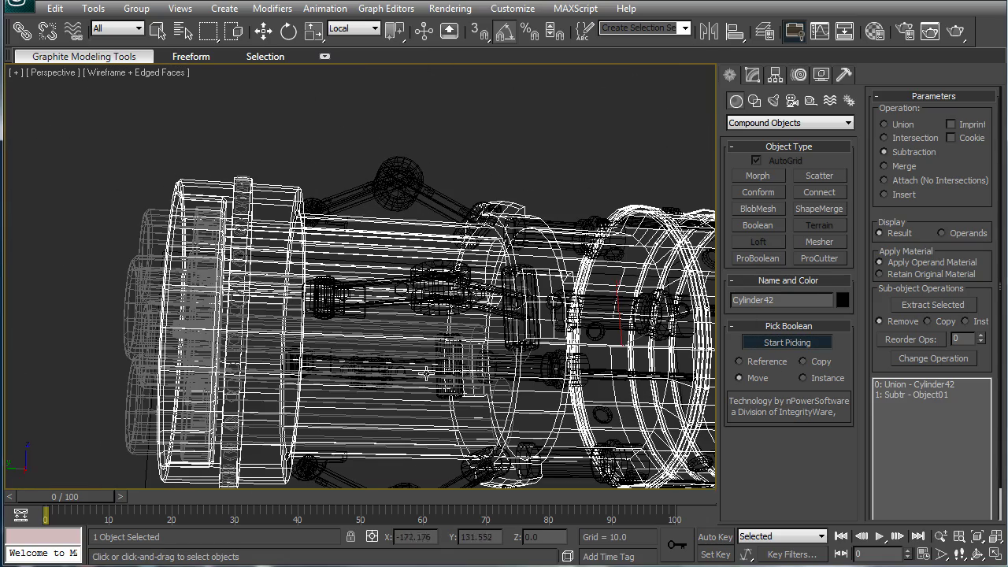
left_click(426, 377)
left_click(392, 325)
middle_click_drag(410, 298, 88, 344, "alt")
scroll(283, 365, "up", 4)
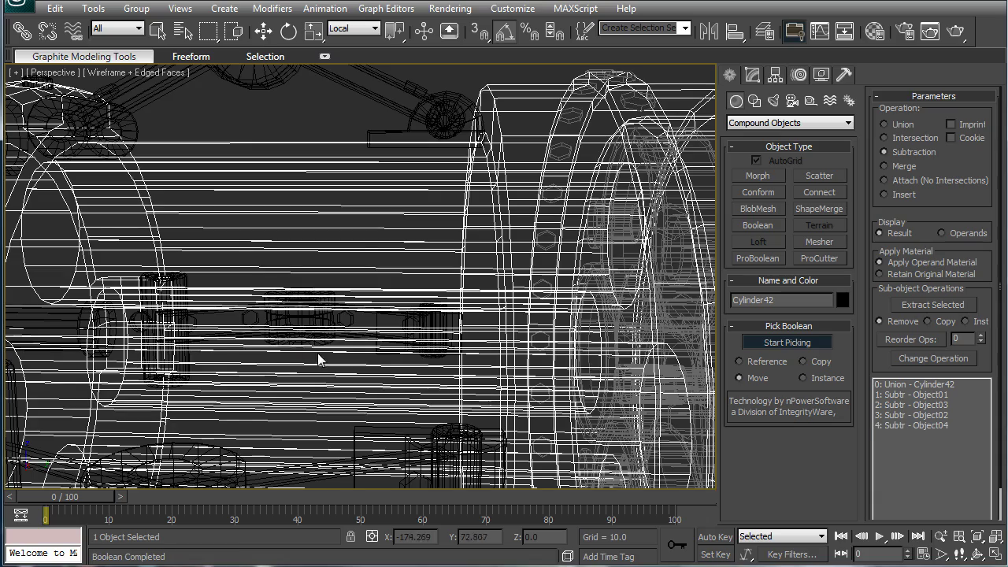
scroll(340, 349, "down", 5)
middle_click_drag(339, 348, 257, 368, "alt")
left_click(752, 75)
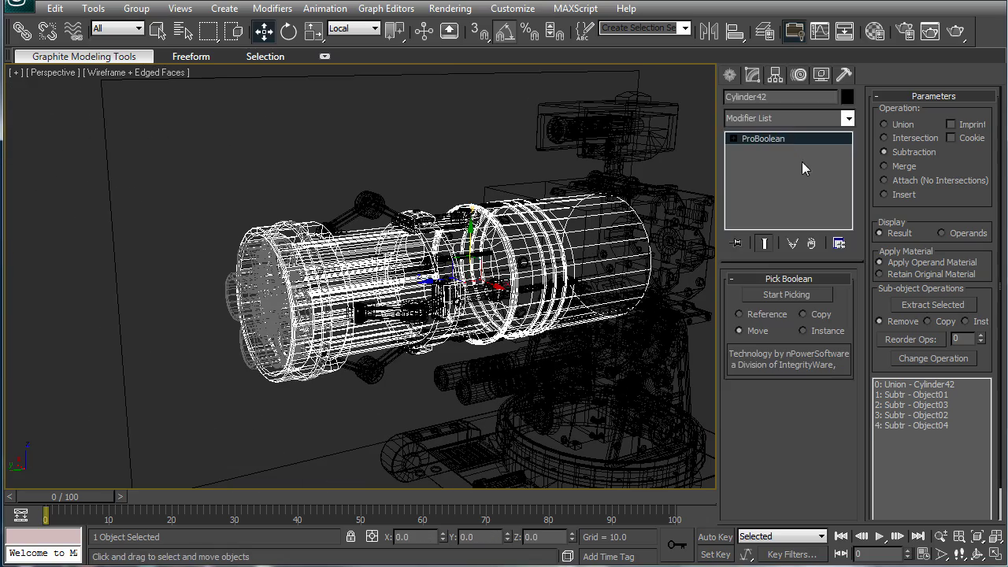
left_click(255, 165)
key("F3")
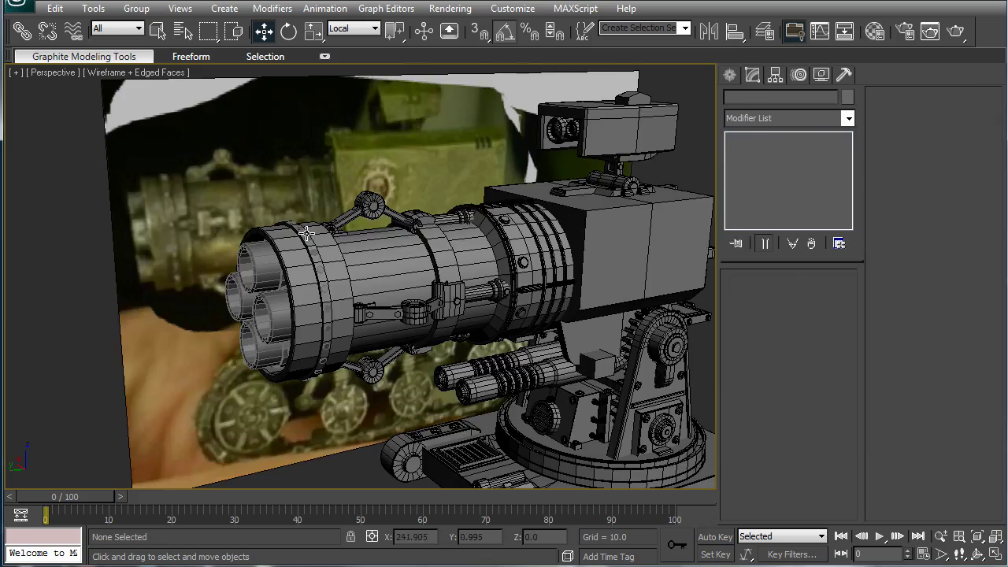
Try moving the inner cap polygon of the upper large tube back along the barrel's length
scroll(307, 233, "up", 5)
middle_click_drag(308, 233, 465, 249, "alt")
left_click(304, 248)
middle_click_drag(308, 250, 339, 238, "alt")
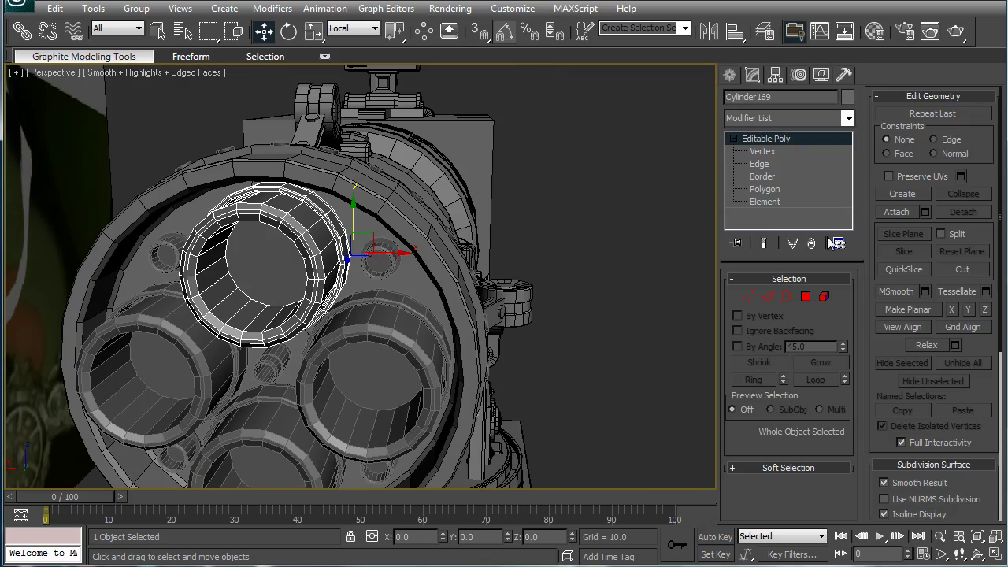
left_click(761, 194)
middle_click_drag(508, 225, 541, 211, "alt")
scroll(541, 210, "down", 3)
left_click(318, 242)
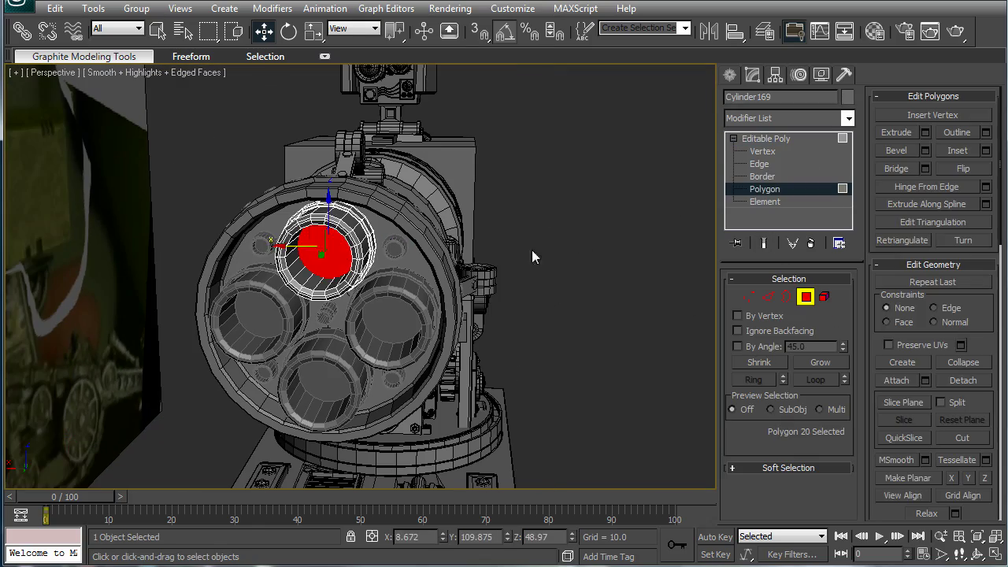
mouse_move(532, 249)
middle_mouse_down("alt")
mouse_move(425, 265)
mouse_move(457, 244)
mouse_move(350, 311)
middle_mouse_up("alt")
key("F3")
mouse_move(79, 347)
left_mouse_down()
mouse_move(228, 315)
mouse_move(265, 292)
mouse_move(282, 301)
left_mouse_up()
key("F3")
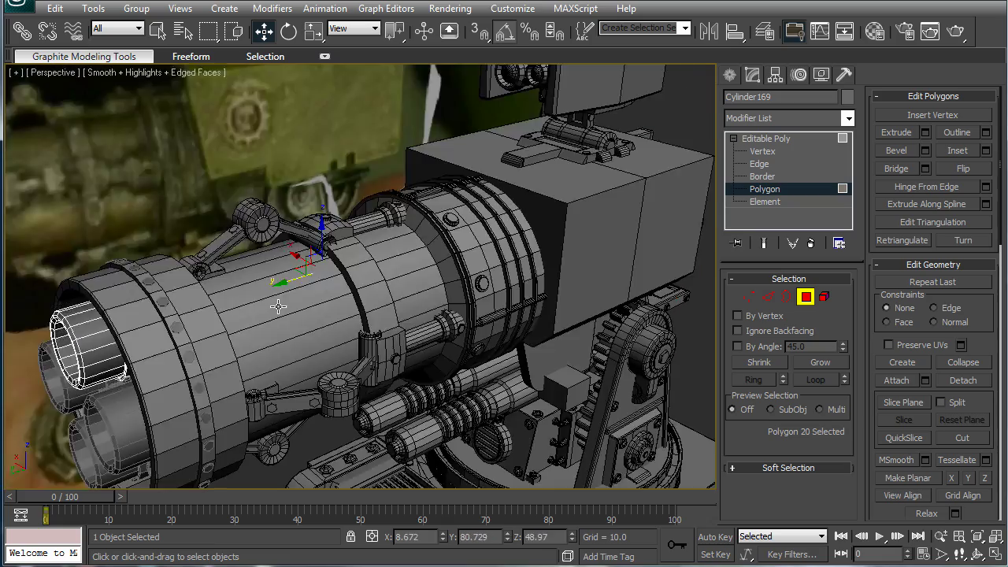
middle_click_drag(309, 302, 394, 255, "alt")
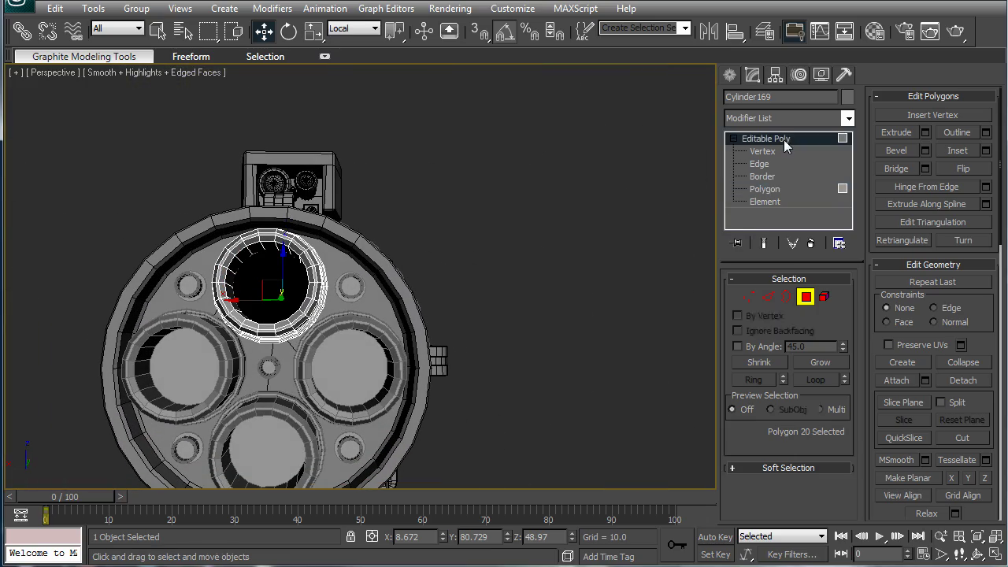
Pull the whole upper tube sideways out of the barrel to inspect its hole, and undo this and the cap move
left_click(748, 139)
middle_click_drag(374, 272, 347, 361, "alt")
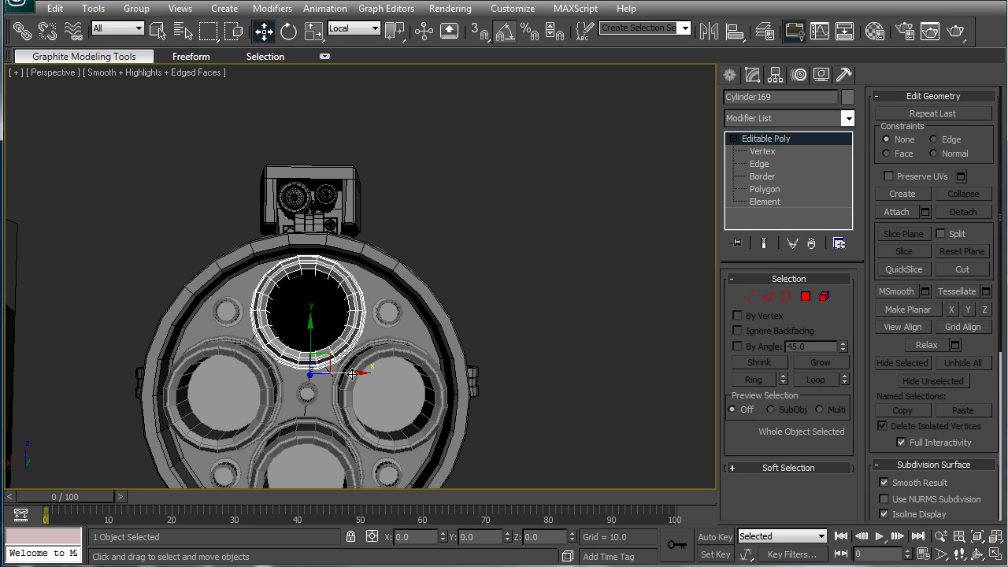
left_click_drag(356, 375, 562, 362)
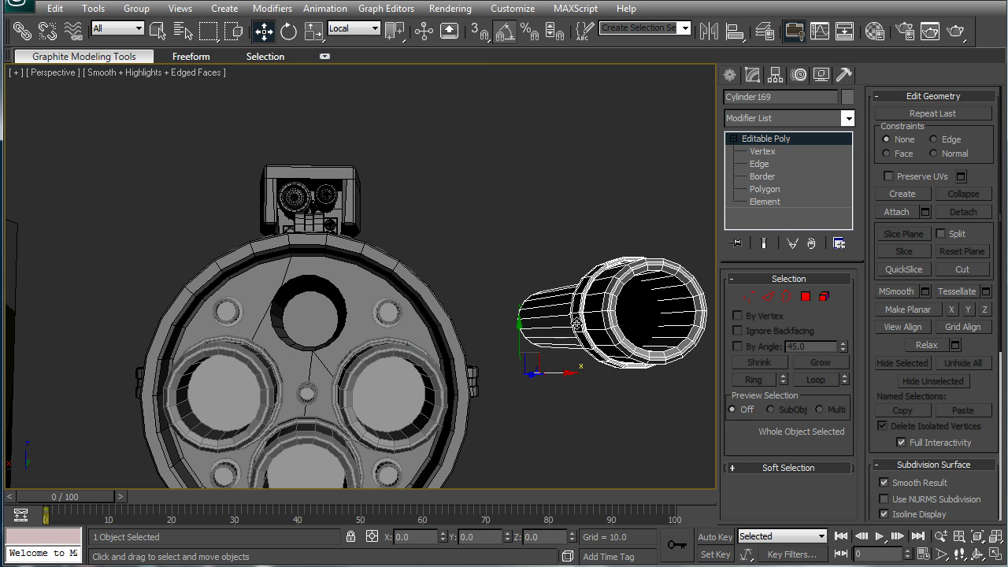
middle_click_drag(579, 323, 374, 298, "alt")
middle_click_drag(312, 324, 499, 335, "alt")
left_click(499, 335)
key("ctrl+z")
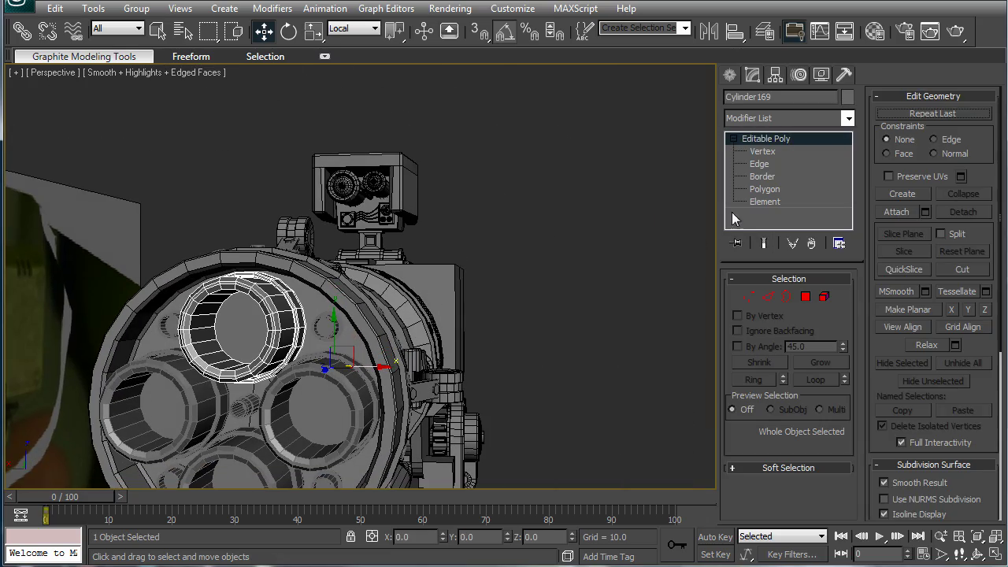
Delete the inner cap polygon of the upper large tube and the polygon behind it, and finish polygon editing
left_click(764, 189)
left_click(224, 326)
key("Delete")
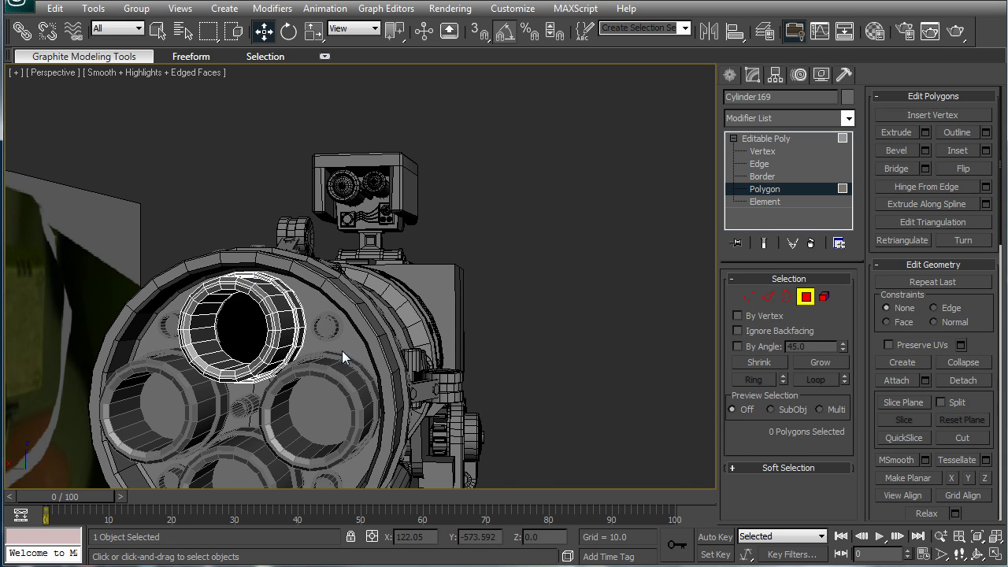
scroll(344, 349, "up", 3)
left_click(346, 364)
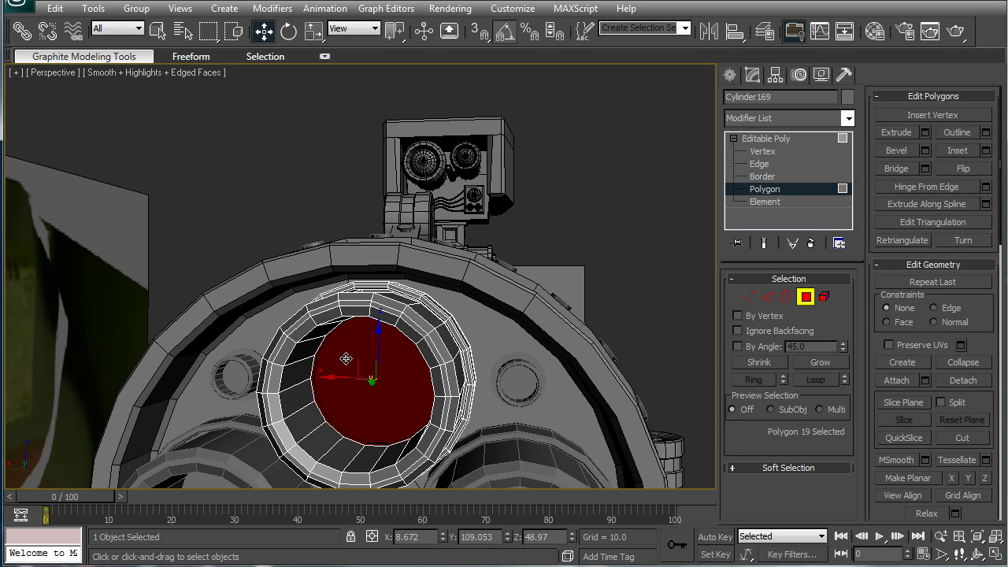
key("Delete")
middle_click_drag(405, 378, 502, 245)
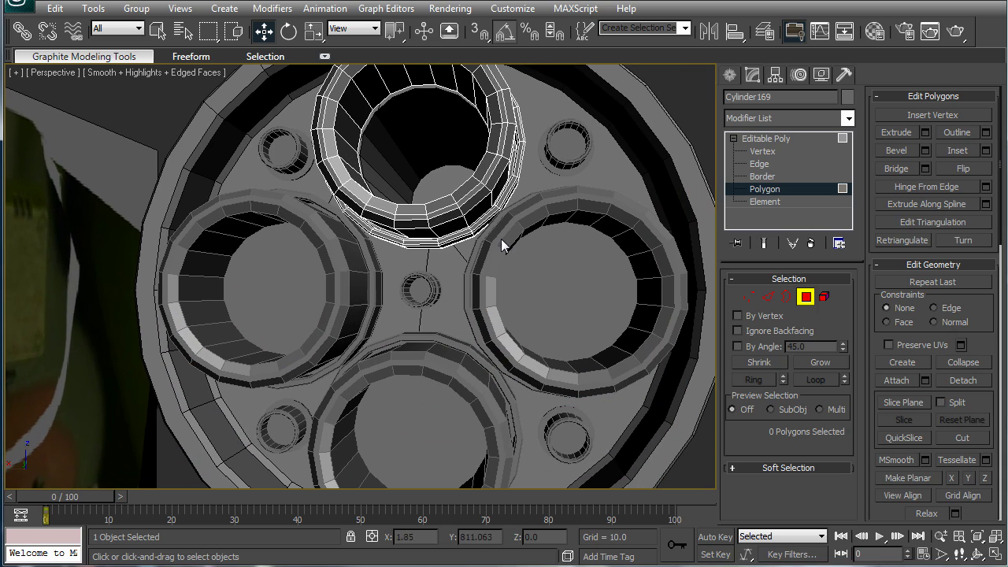
left_click(770, 140)
Delete the inner cap polygon of the right large tube to open its bore
left_click(614, 225)
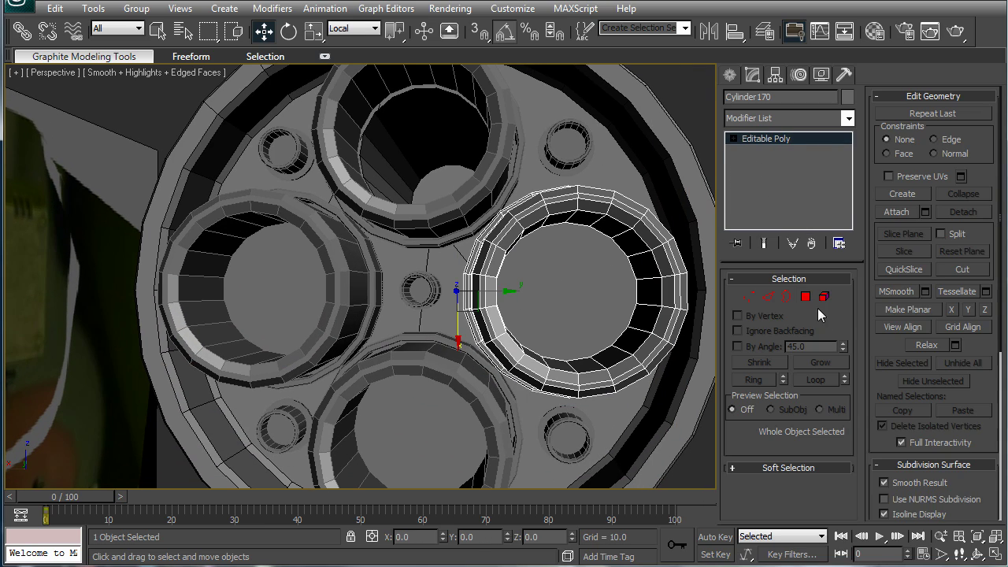
left_click(806, 297)
left_click(557, 293)
key("Delete")
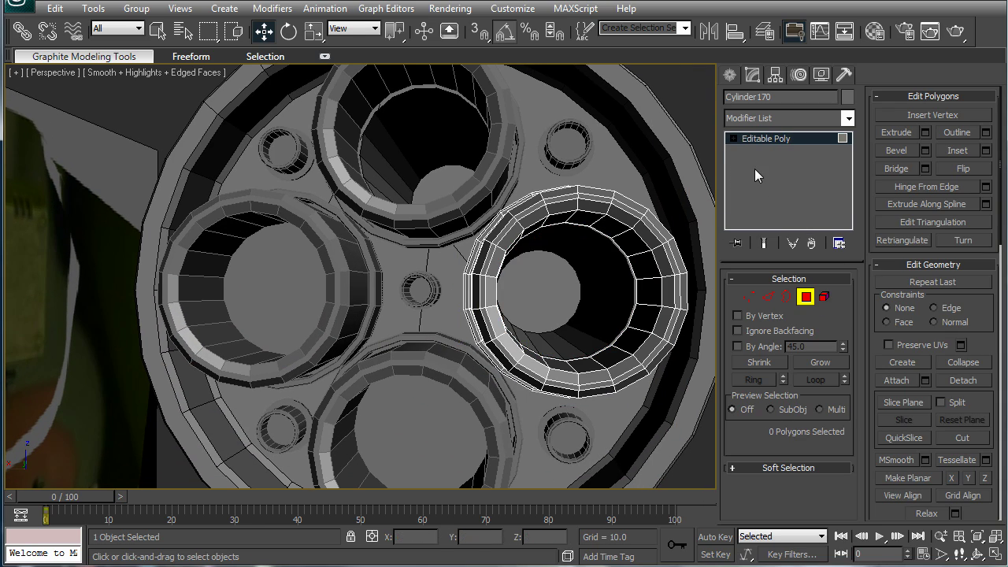
left_click(761, 140)
Delete the cap polygons inside the bottom large tube and leave polygon editing
middle_click_drag(538, 341, 581, 237)
left_click(513, 265)
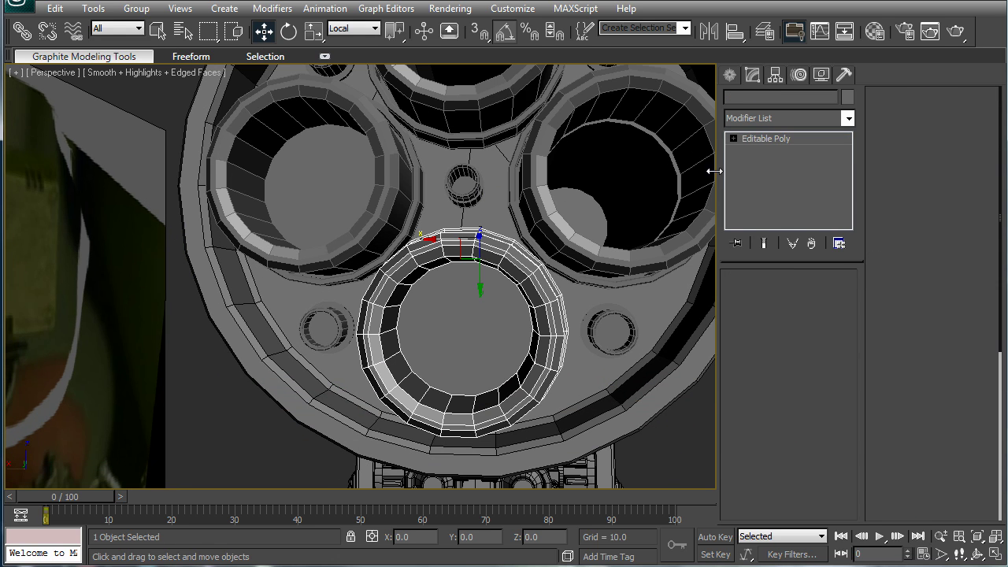
left_click(806, 297)
left_click(480, 331)
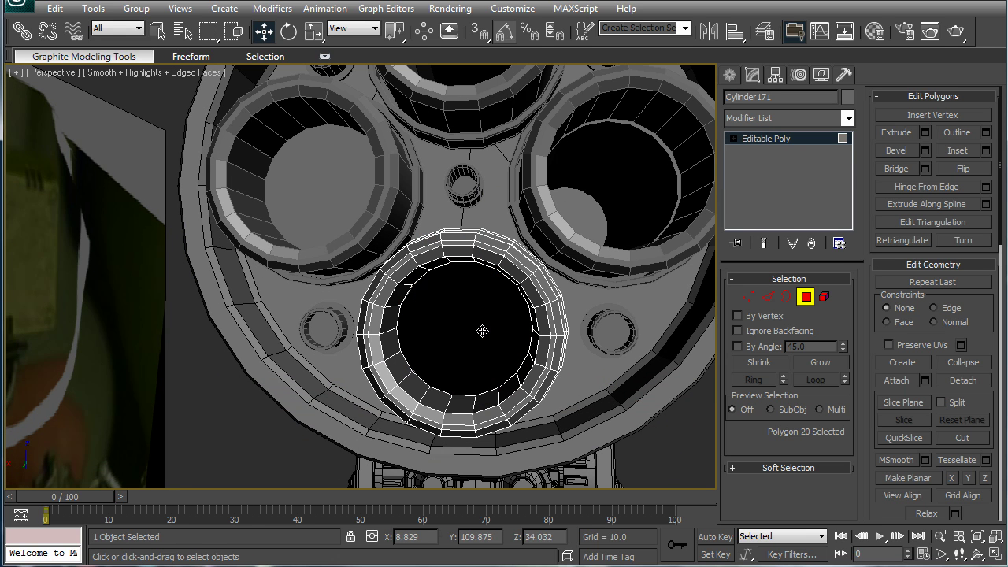
left_click(754, 142)
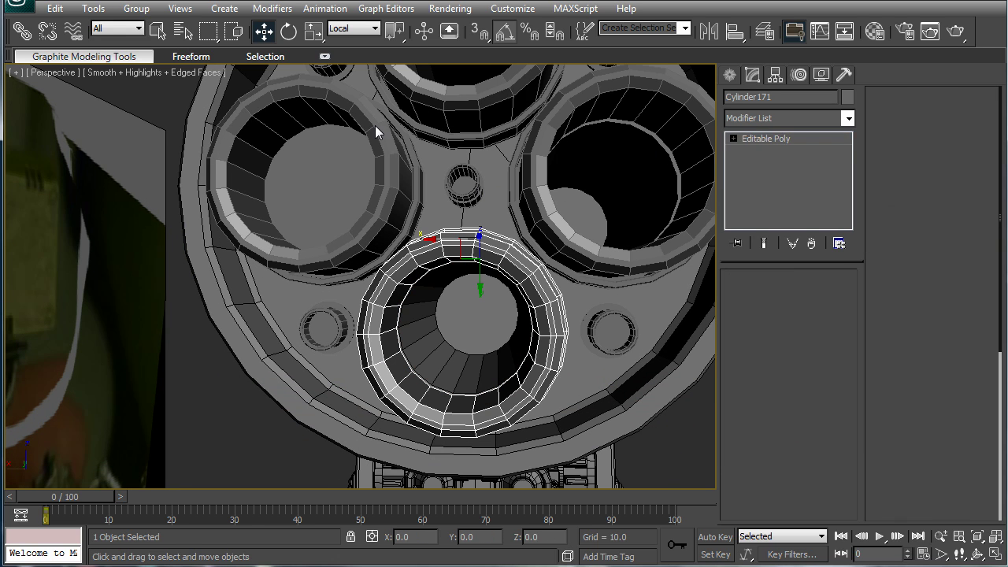
Open the left large tube by deleting its inner cap polygon, and deselect the tube
left_click(329, 97)
key("4")
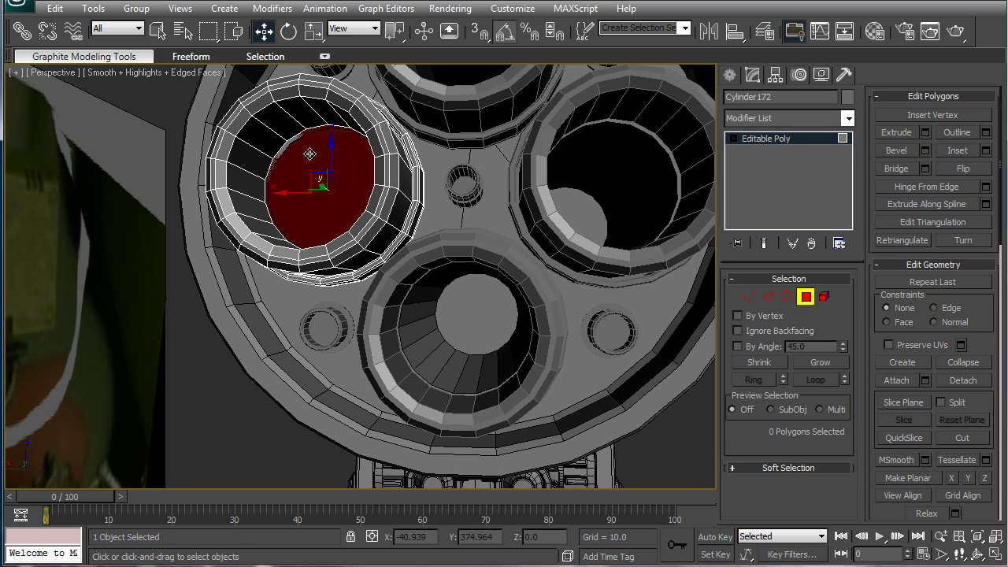
key("Delete")
left_click(770, 142)
middle_click_drag(592, 142, 522, 163)
scroll(524, 162, "down", 3)
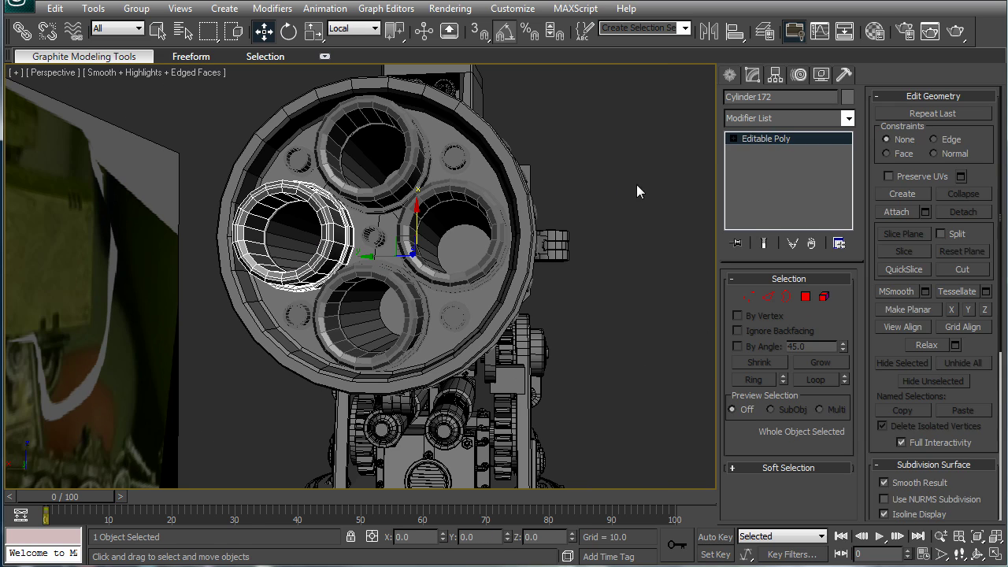
left_click(621, 182)
Render the perspective view of the launcher from an angle showing its side and the turret base
scroll(454, 236, "down", 4)
middle_click_drag(456, 238, 339, 252, "alt")
scroll(419, 258, "up", 4)
scroll(339, 260, "down", 3)
scroll(337, 251, "up", 5)
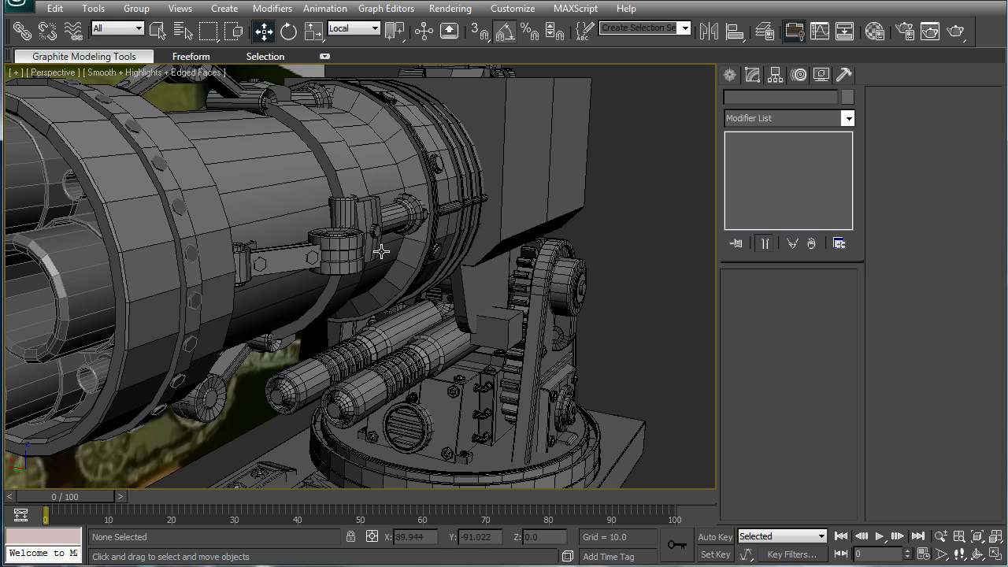
left_click(931, 31)
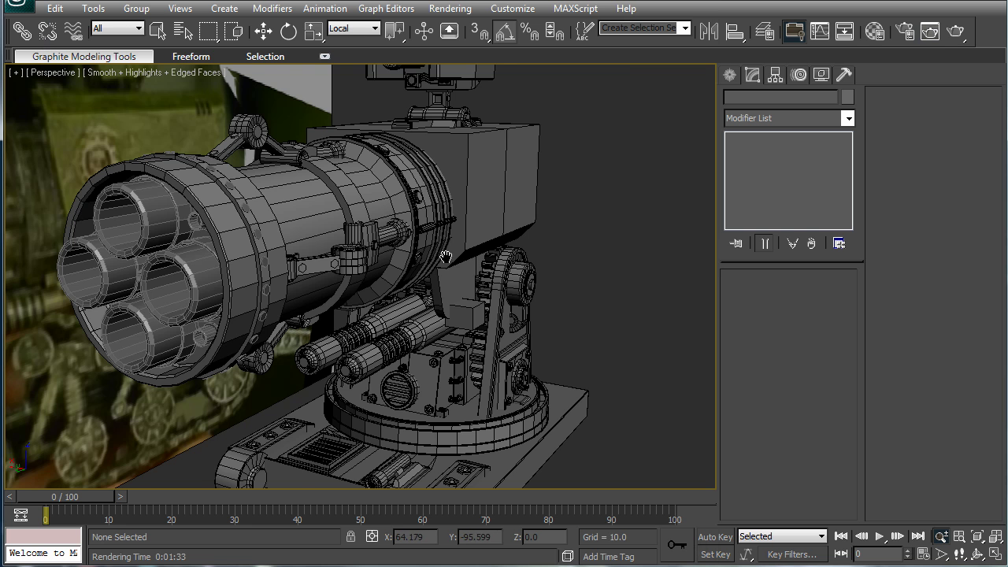
Apply a Smooth modifier with Auto Smooth to the nearer ribbed gun tube below the launcher, and hide edged faces in the view
scroll(441, 252, "up", 2)
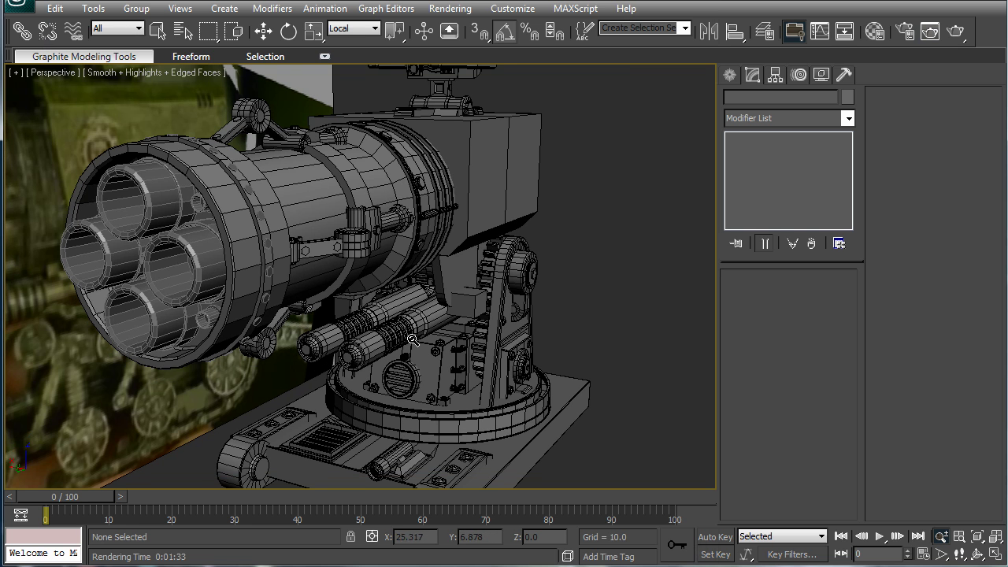
key("w")
left_click(413, 330)
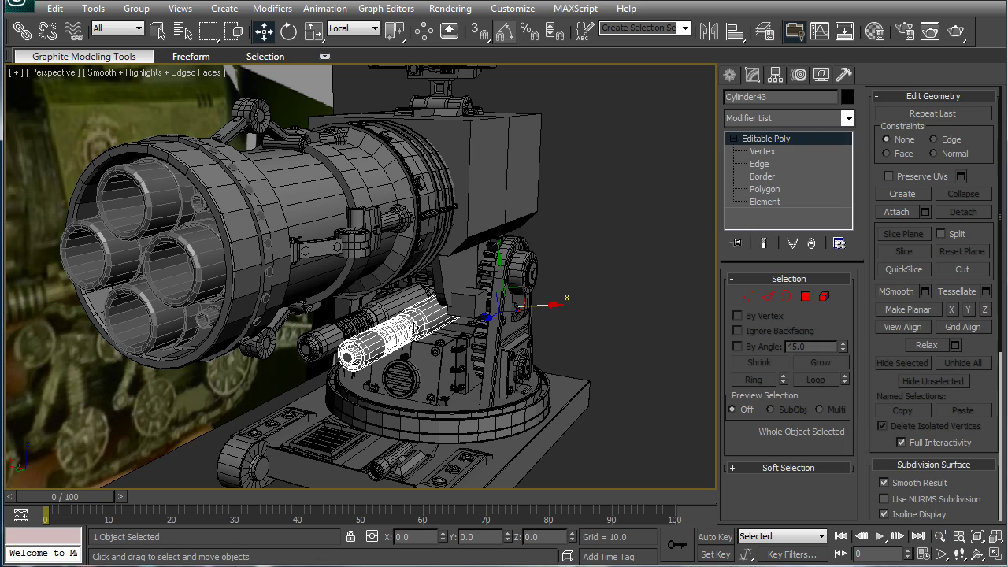
left_click(848, 117)
scroll(787, 355, "down", 10)
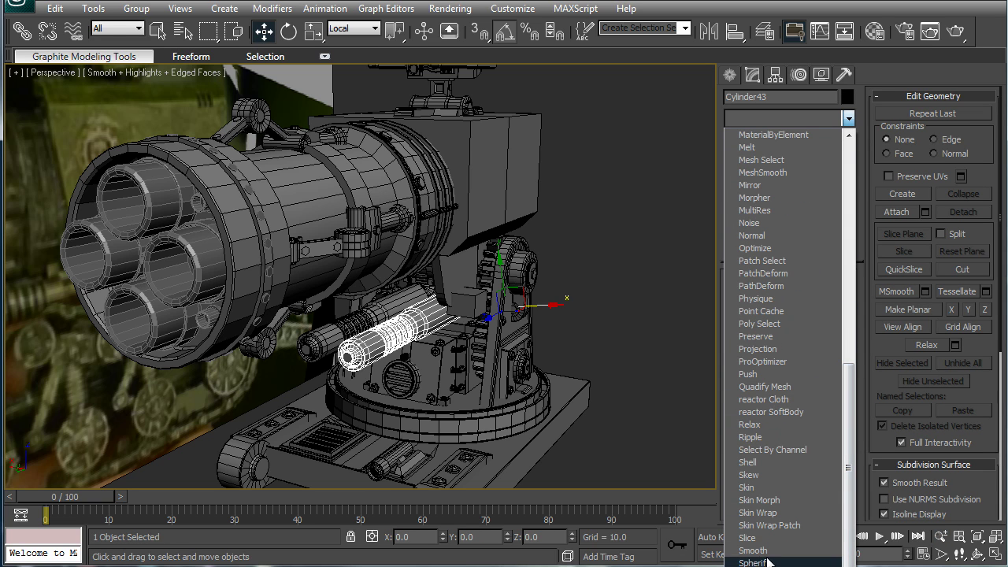
left_click(756, 550)
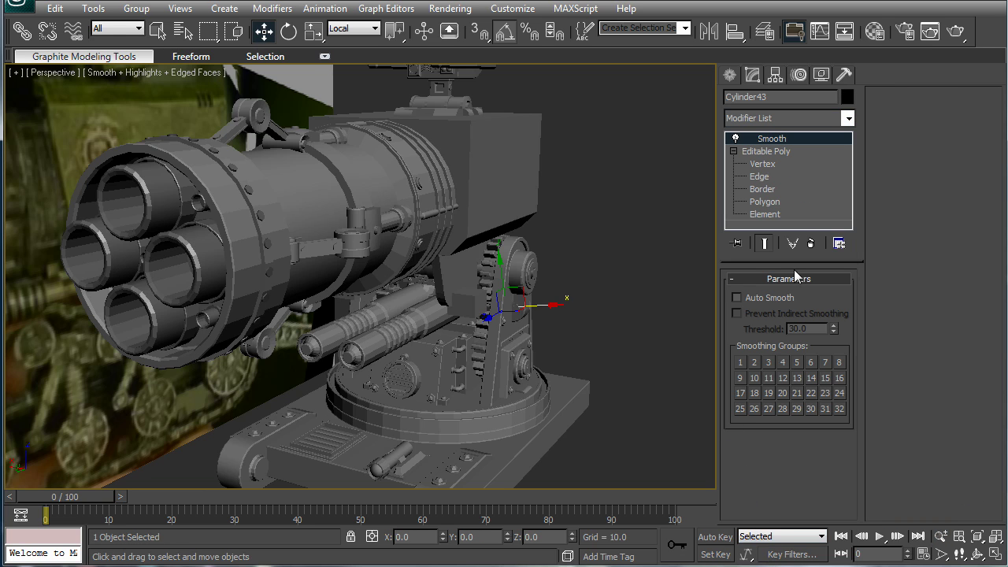
left_click(737, 298)
key("F4")
Add a Smooth modifier with Auto Smooth enabled to the farther ribbed gun tube below the launcher
left_click(388, 300)
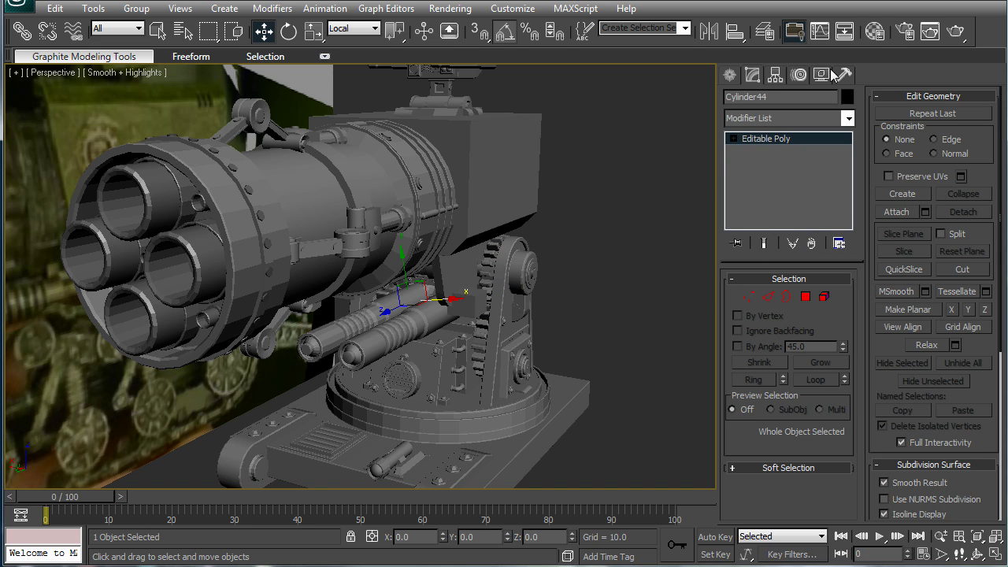
left_click(537, 221)
left_click(399, 305)
left_click(825, 116)
scroll(838, 236, "down", 15)
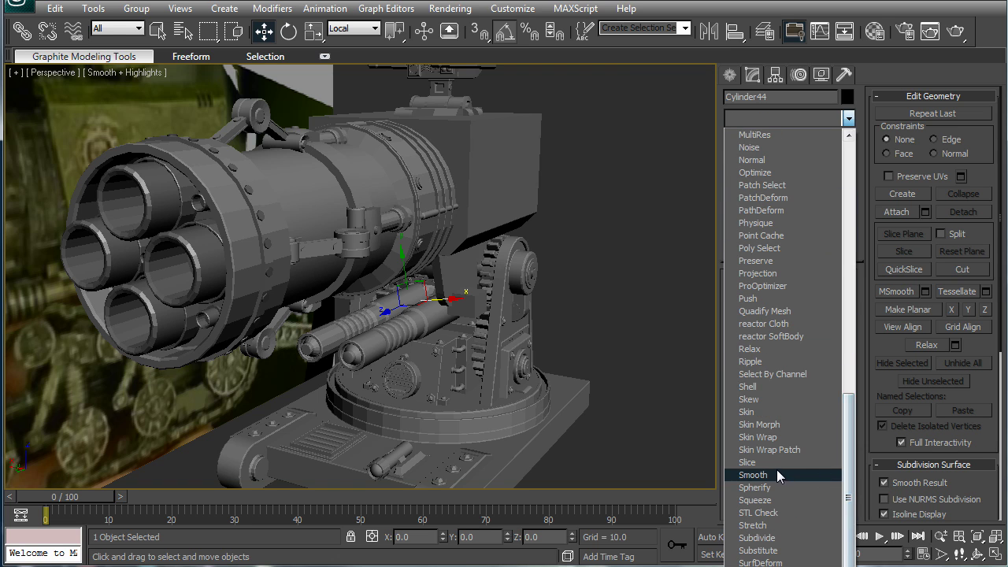
left_click(779, 476)
left_click(736, 298)
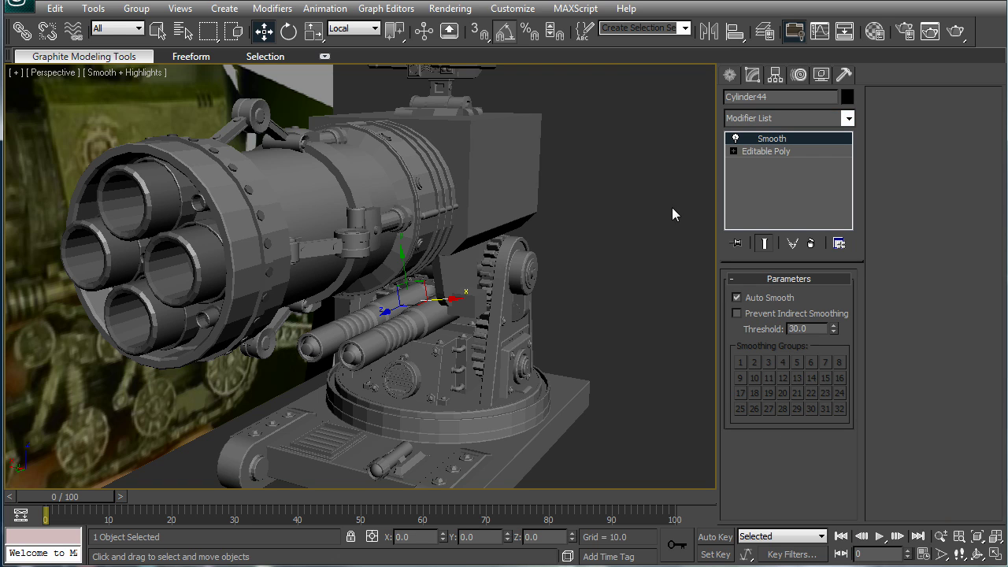
left_click(173, 196)
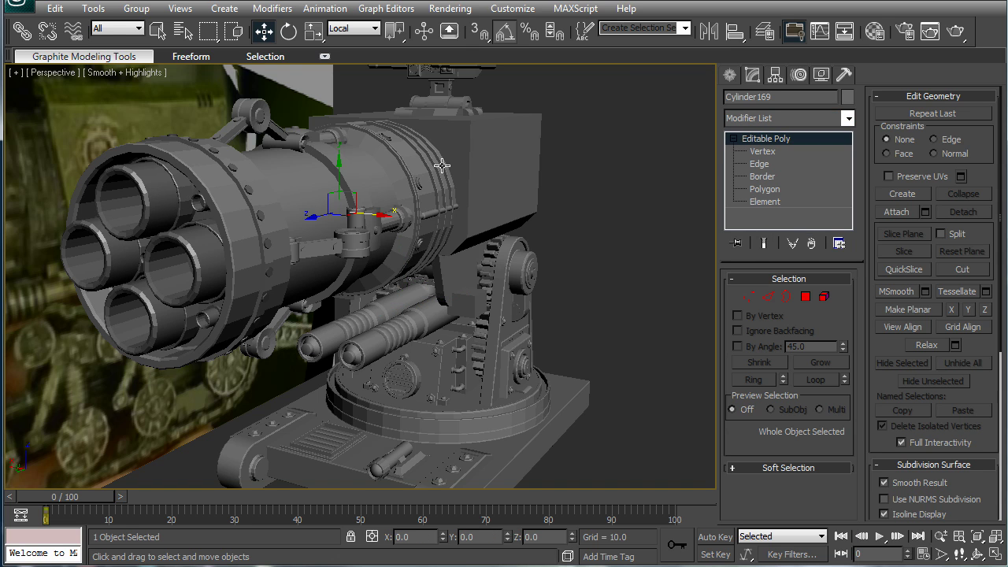
left_click(591, 148)
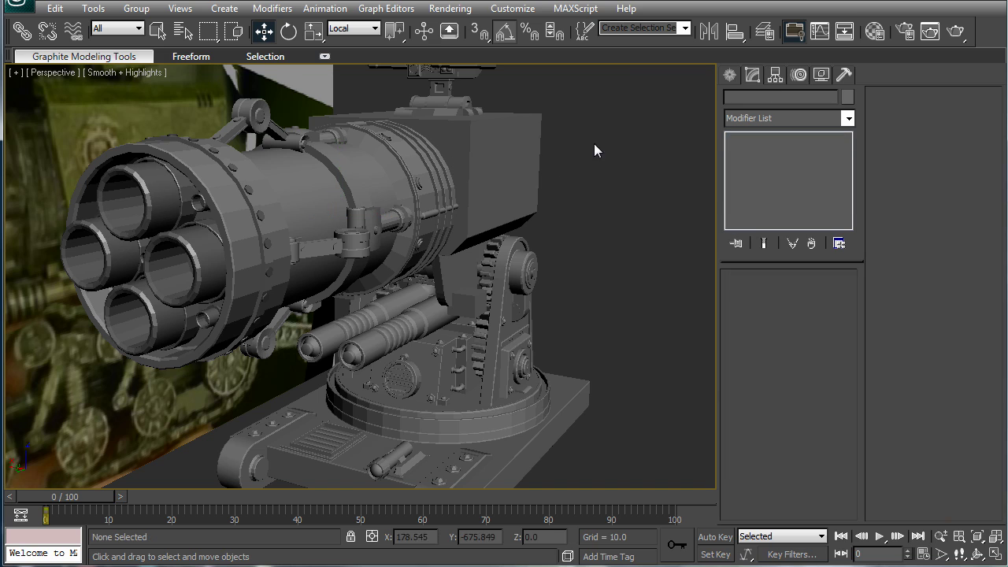
left_click(149, 191)
middle_click_drag(511, 175, 522, 178)
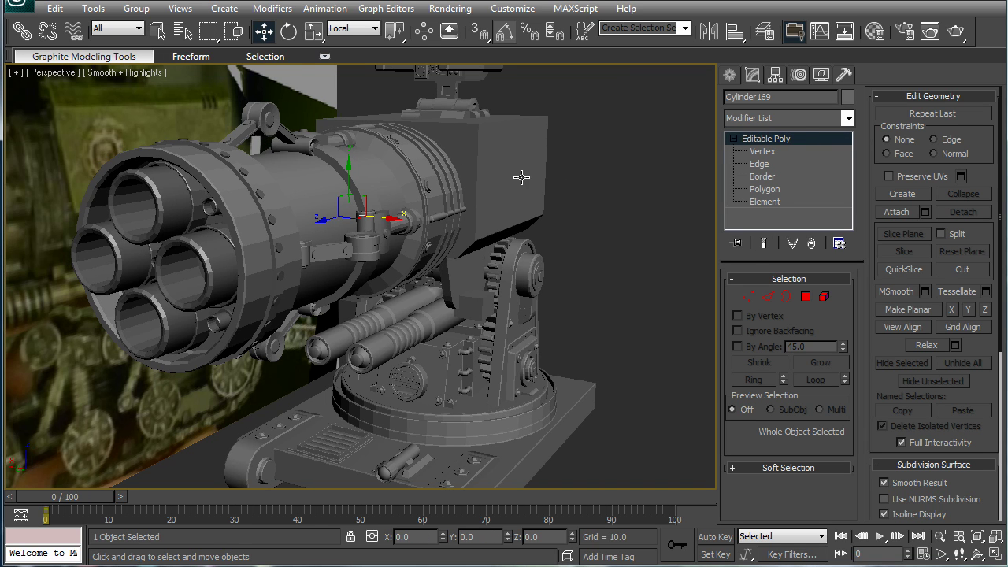
left_click(661, 193)
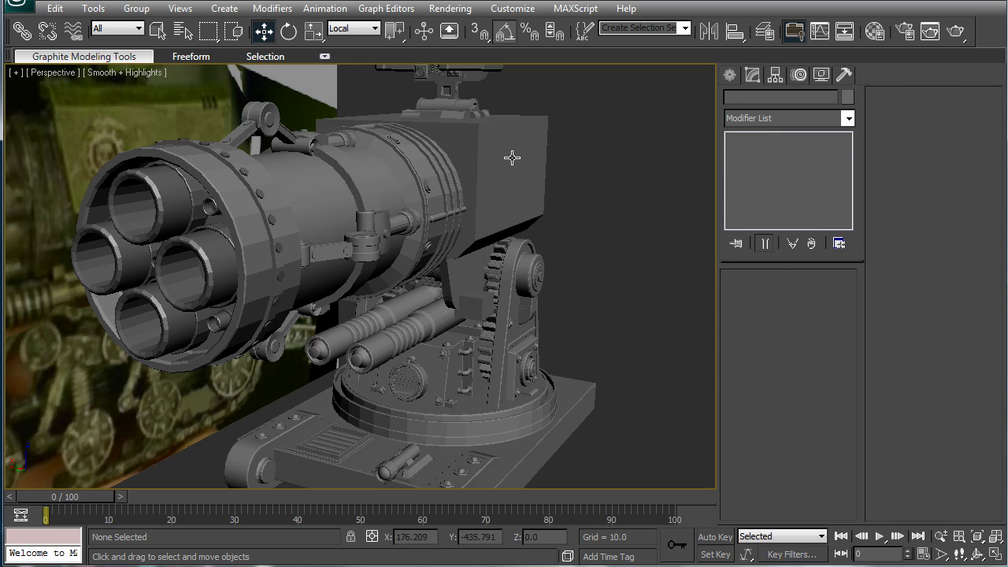
In the front view, raise the vertex row along the underside of the sensor housing's roof to make the roof thinner
middle_click_drag(515, 156, 414, 257, "alt")
left_click(414, 212)
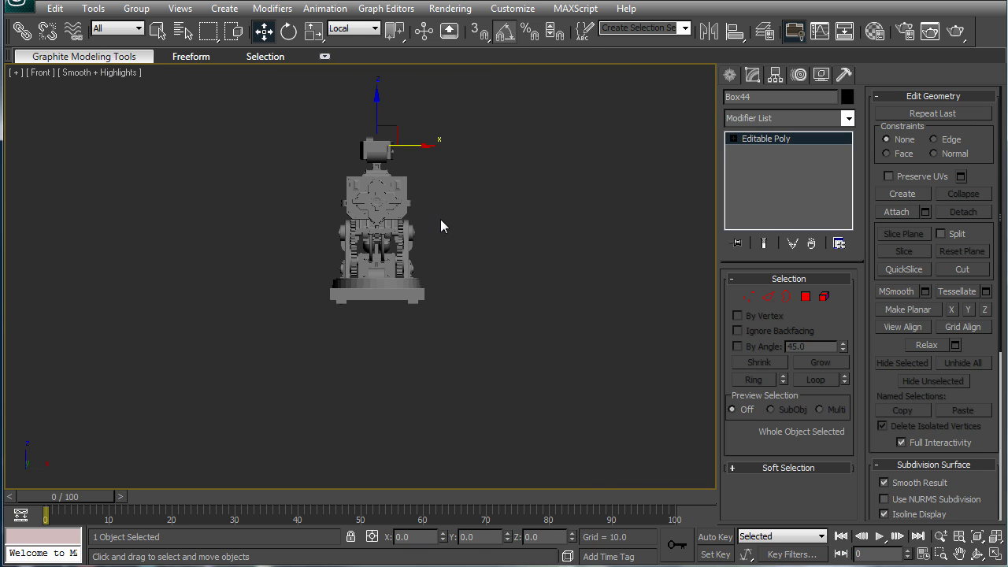
scroll(441, 222, "up", 6)
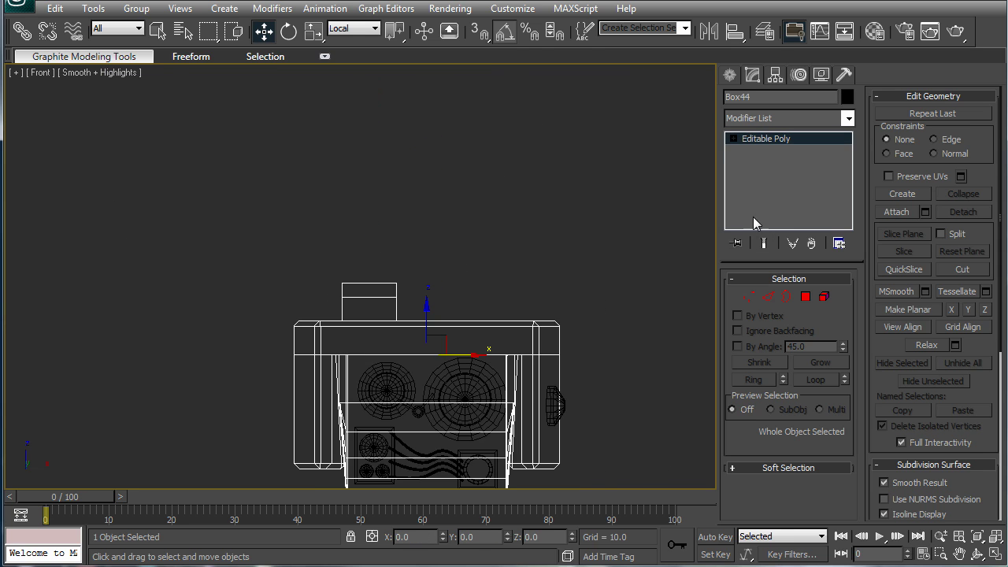
left_click(734, 139)
left_click(762, 151)
scroll(433, 410, "up", 4)
left_click_drag(698, 391, 696, 392)
scroll(429, 236, "down", 3)
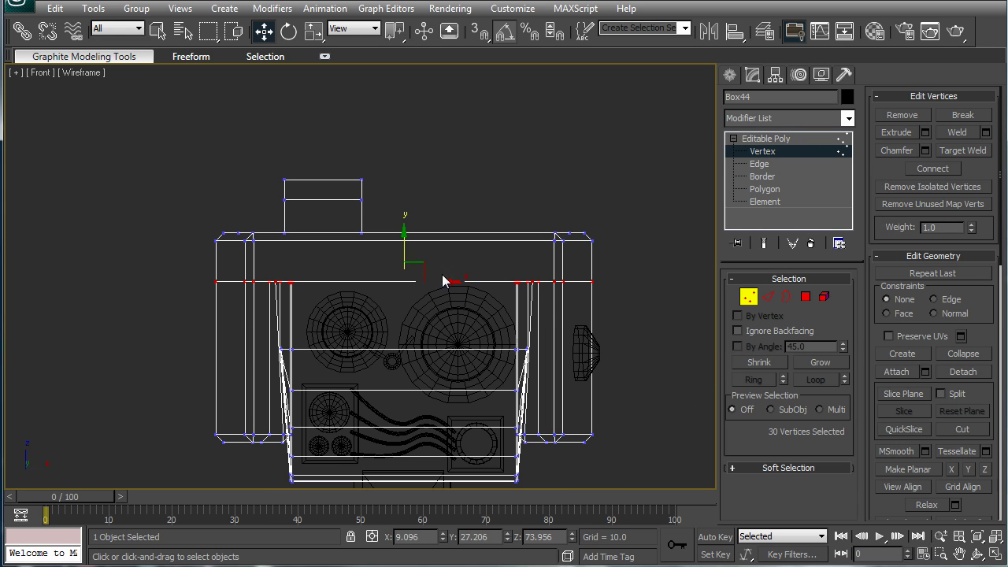
left_click_drag(403, 251, 401, 231)
scroll(595, 298, "down", 2)
left_click(615, 303)
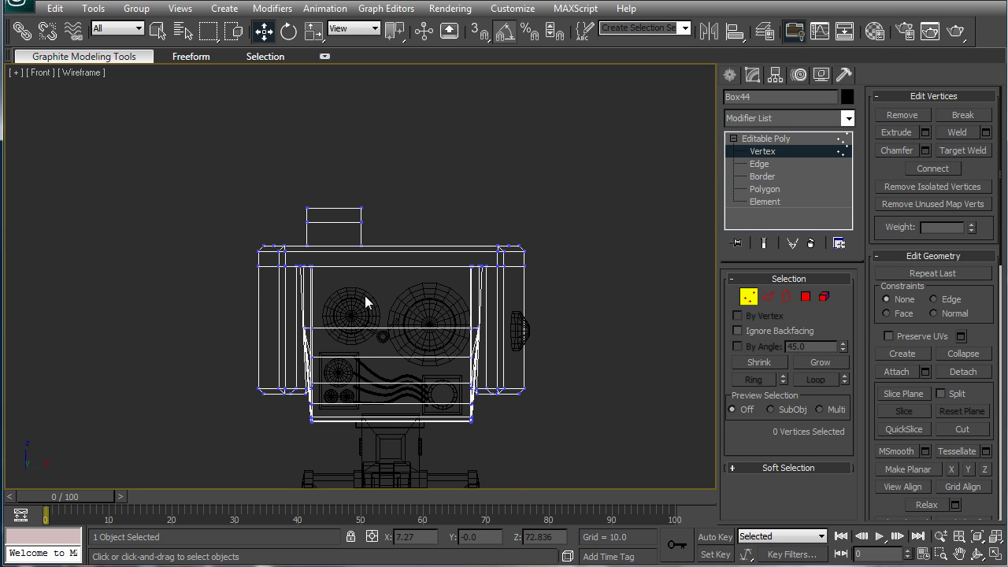
Narrow the sensor housing by moving the outermost vertices of both side walls slightly inward
scroll(361, 279, "up", 2)
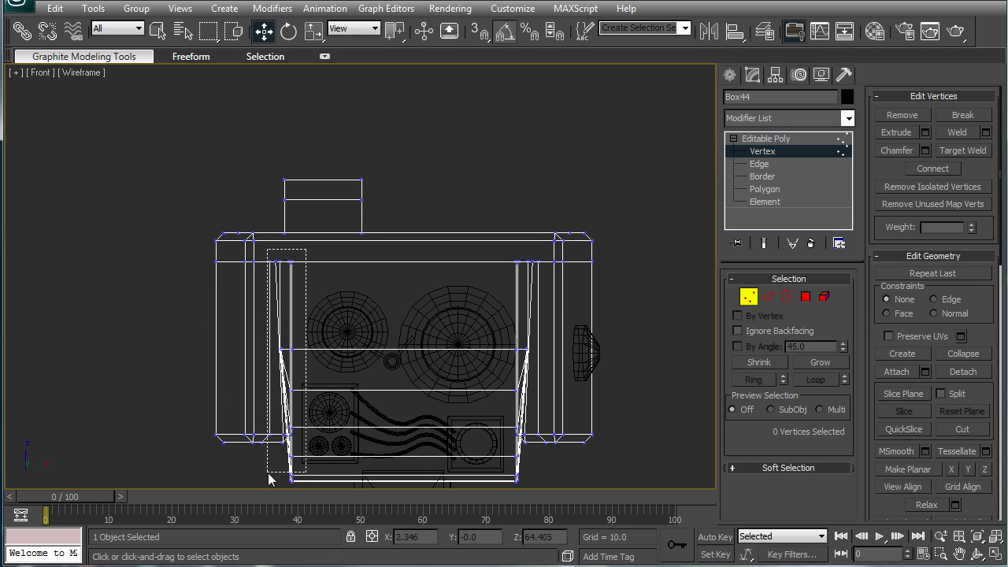
left_click_drag(263, 489, 348, 408)
left_click_drag(569, 470, 569, 470)
left_click_drag(625, 306, 618, 306)
left_click(61, 207)
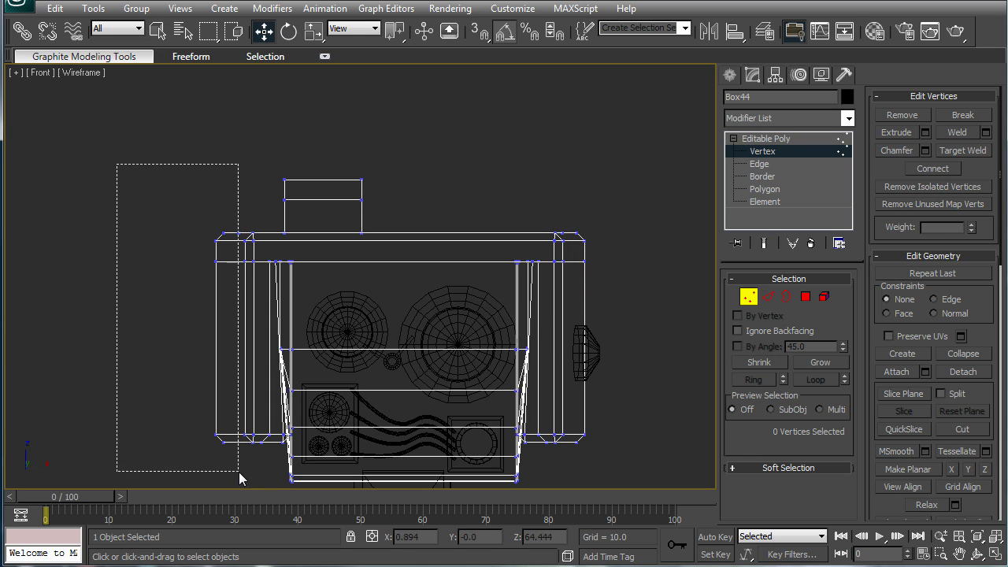
left_click_drag(242, 475, 242, 475)
left_click_drag(263, 307, 271, 313)
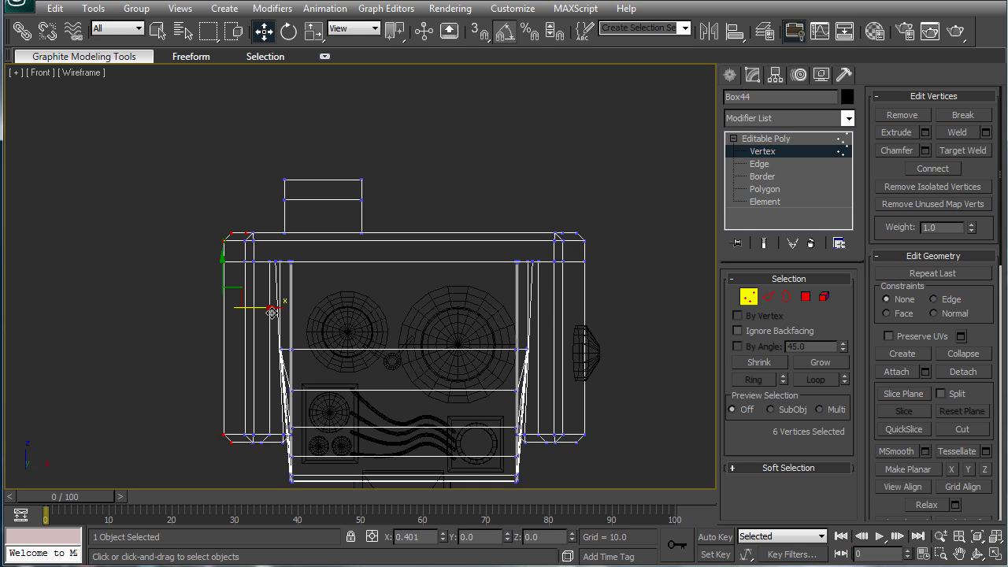
left_click(440, 163)
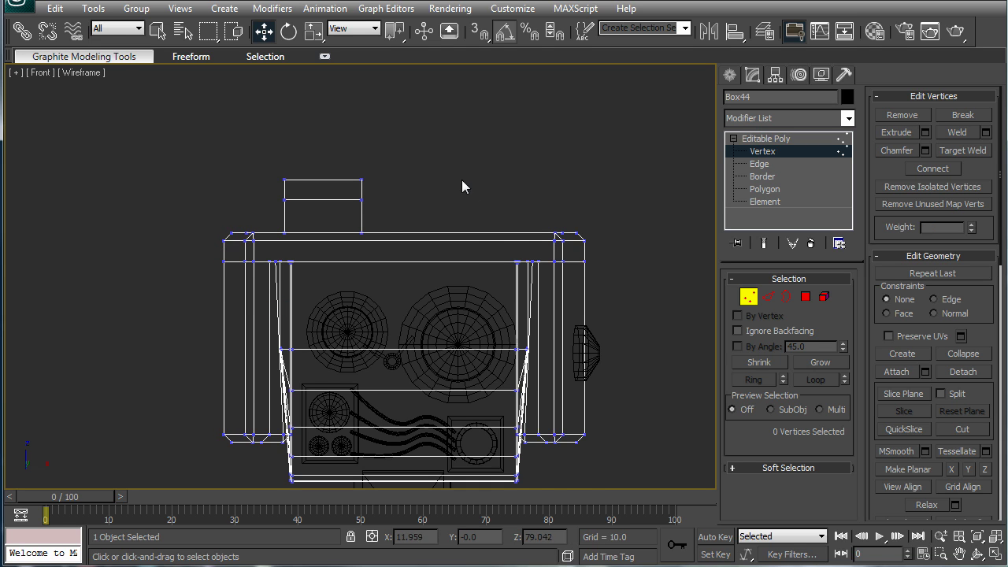
Examine the reshaped sensor housing in the shaded perspective view with edged faces shown, and deselect it
key("p")
key("F3")
middle_click_drag(405, 300, 335, 354, "alt")
scroll(469, 276, "up", 2)
scroll(470, 283, "up", 5)
scroll(442, 304, "down", 4)
key("F4")
scroll(461, 359, "down", 5)
left_click(627, 208)
Assign the first grey sample material to all scene objects and set their object color to black
key("ctrl+a")
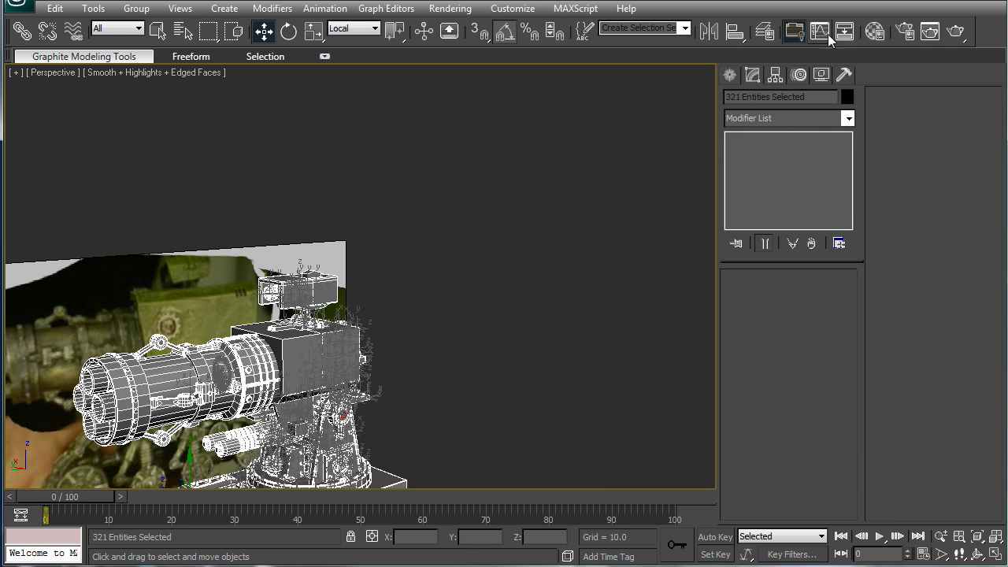
key("m")
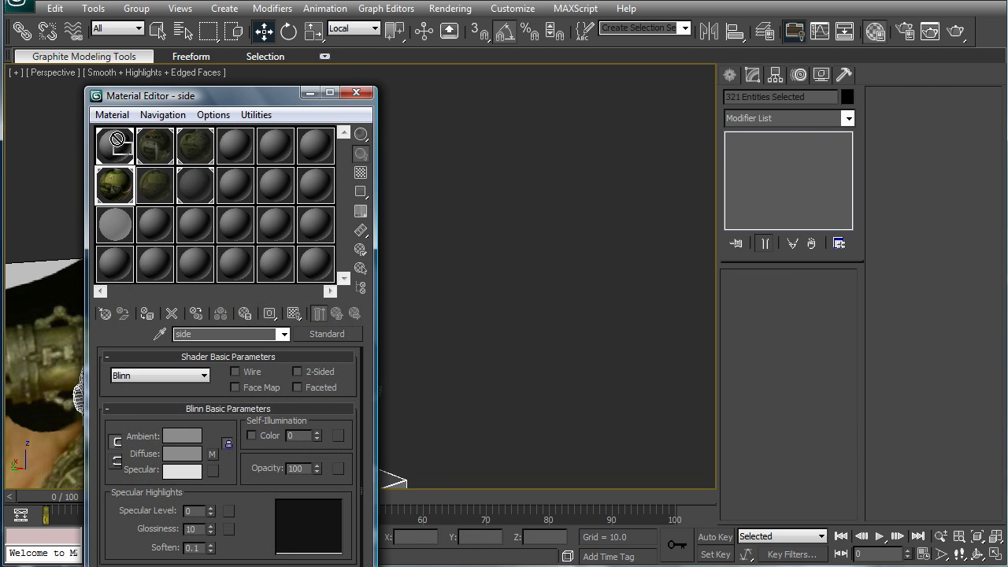
left_click_drag(122, 152, 390, 477)
left_click(460, 308)
left_click(356, 92)
left_click(847, 97)
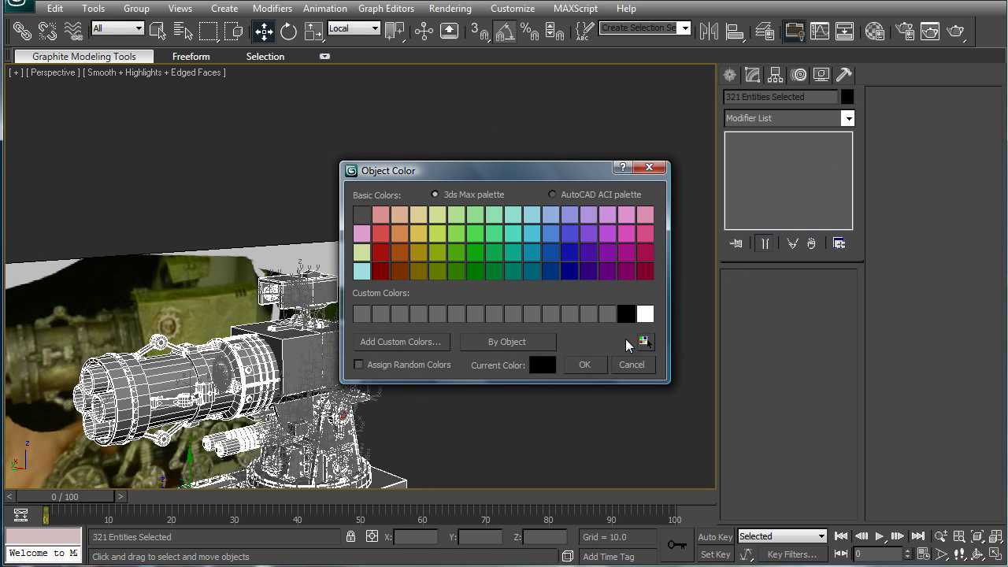
left_click(584, 364)
left_click(517, 356)
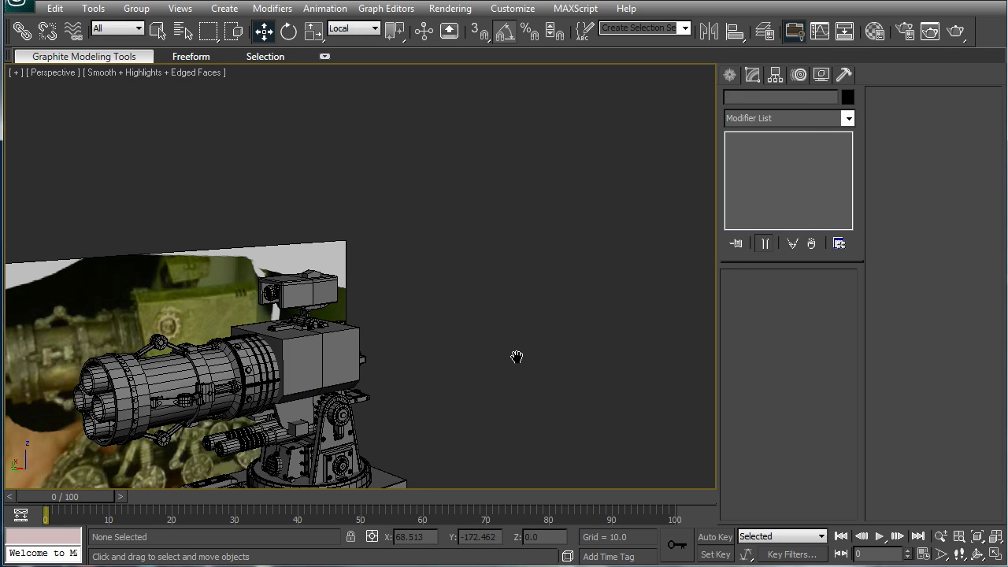
Create a small six-sided cylinder on the launcher barrel's raised band using AutoGrid, with radius about 0.8 and height 0.24
scroll(496, 335, "down", 3)
middle_click_drag(454, 316, 436, 331, "alt")
scroll(467, 315, "up", 5)
scroll(436, 332, "up", 4)
scroll(437, 331, "down", 2)
left_click(730, 74)
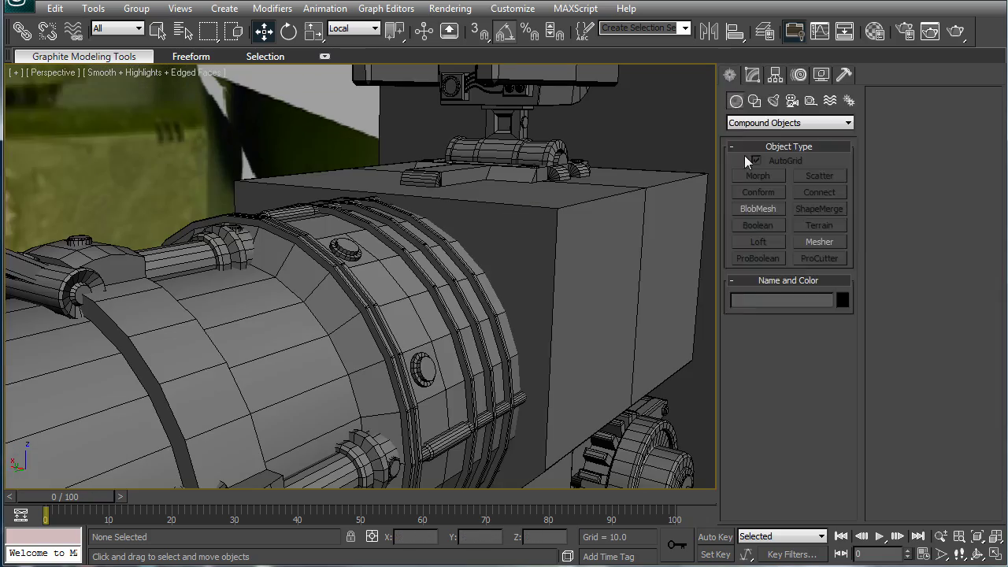
left_click(790, 123)
scroll(788, 157, "up", 3)
left_click(780, 131)
left_click(758, 209)
middle_click_drag(445, 275, 503, 257)
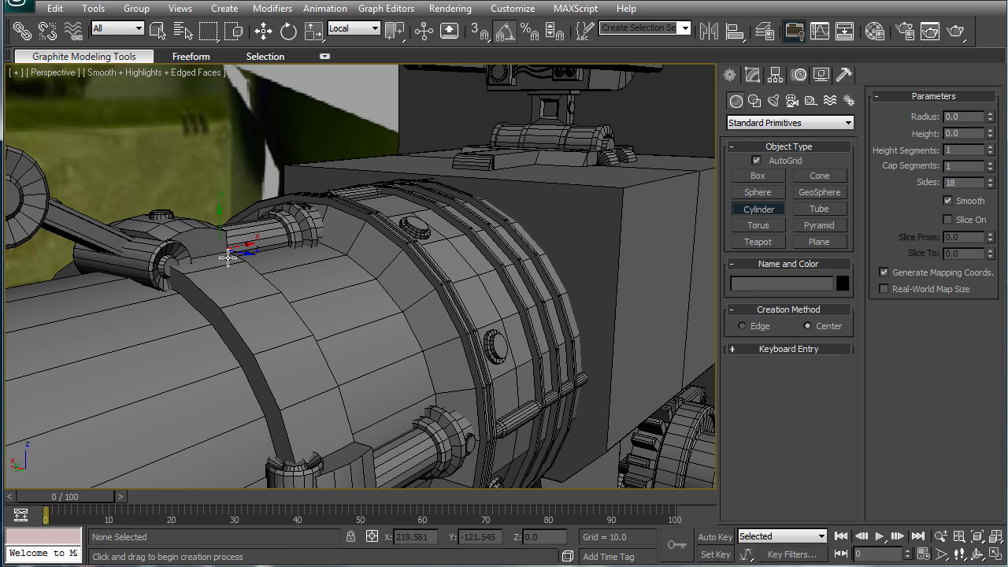
left_click_drag(277, 337, 280, 340)
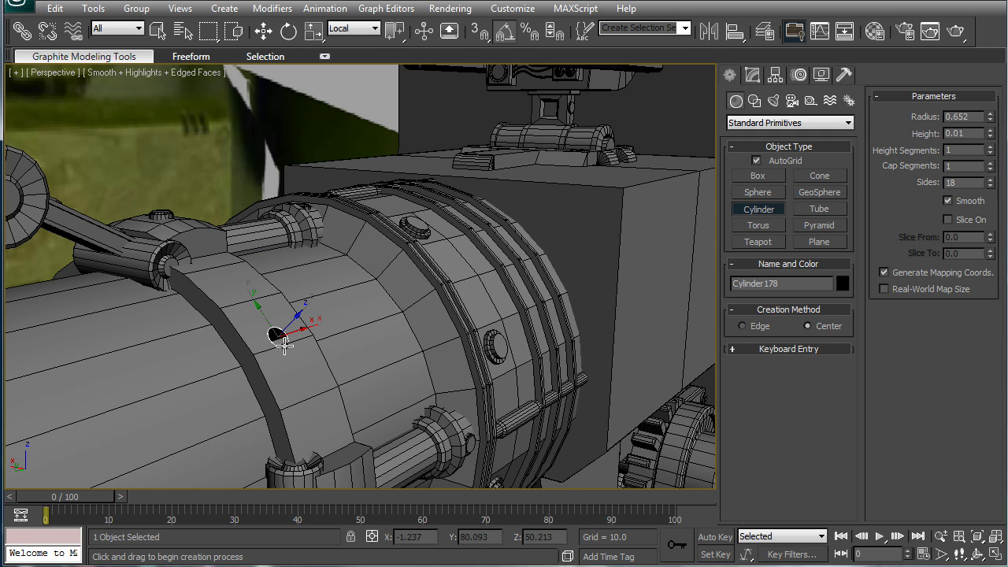
left_click(290, 341)
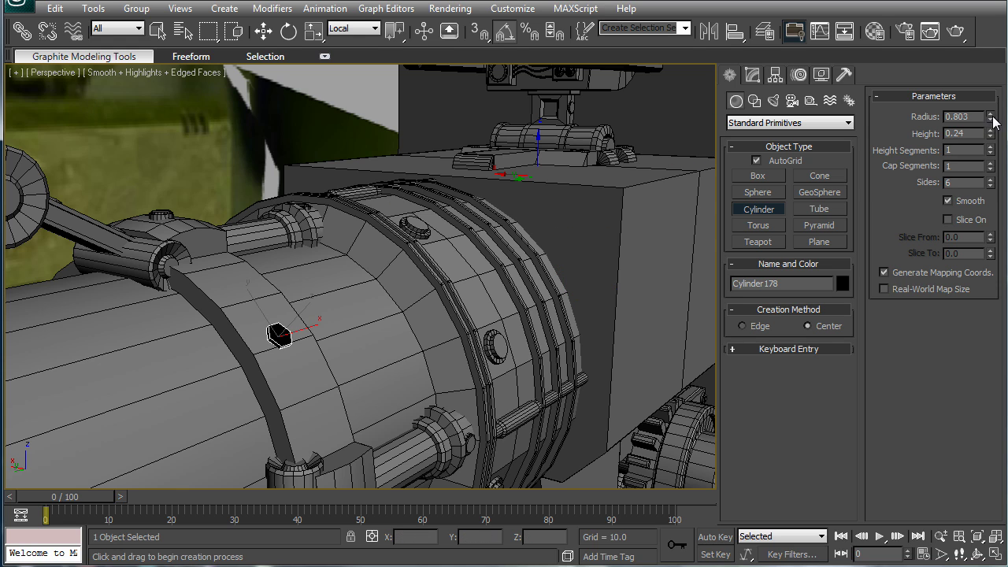
Enlarge the hexagonal bolt's radius to about 1.16, increase its height, and sink it partly into the barrel band
left_click_drag(992, 110, 993, 88)
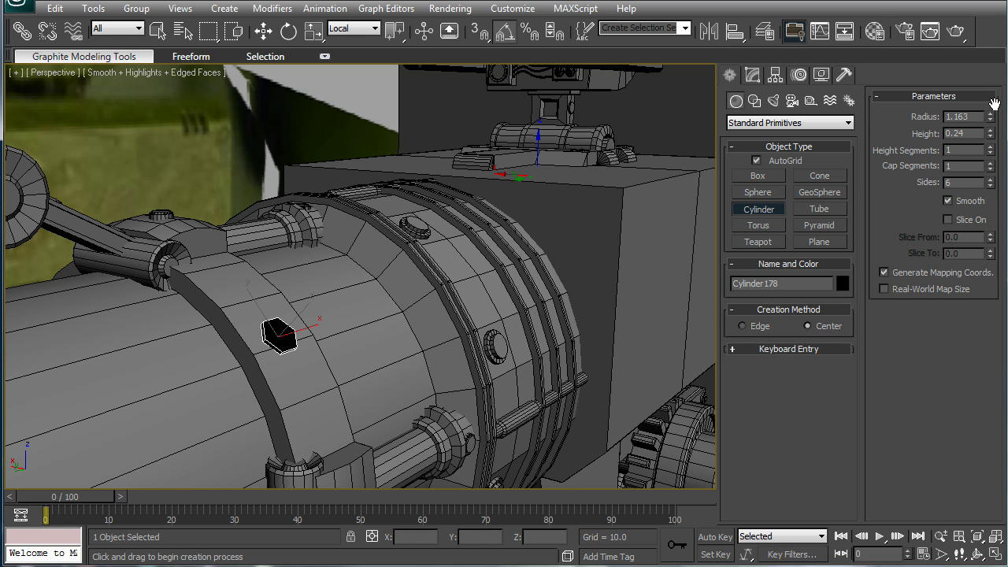
left_click_drag(990, 132, 993, 90)
key("w")
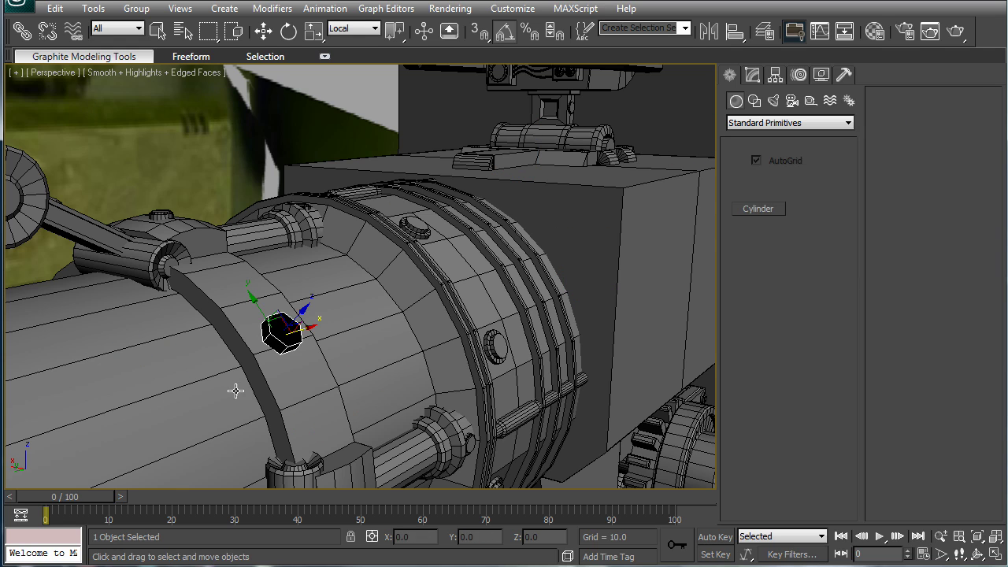
left_click_drag(300, 309, 293, 310)
mouse_move(378, 351)
middle_mouse_down("alt")
mouse_move(451, 360)
mouse_move(395, 347)
middle_mouse_up("alt")
Align only the hexagonal bolt's pivot to the barrel's pivot point in X and Z position
left_click(776, 76)
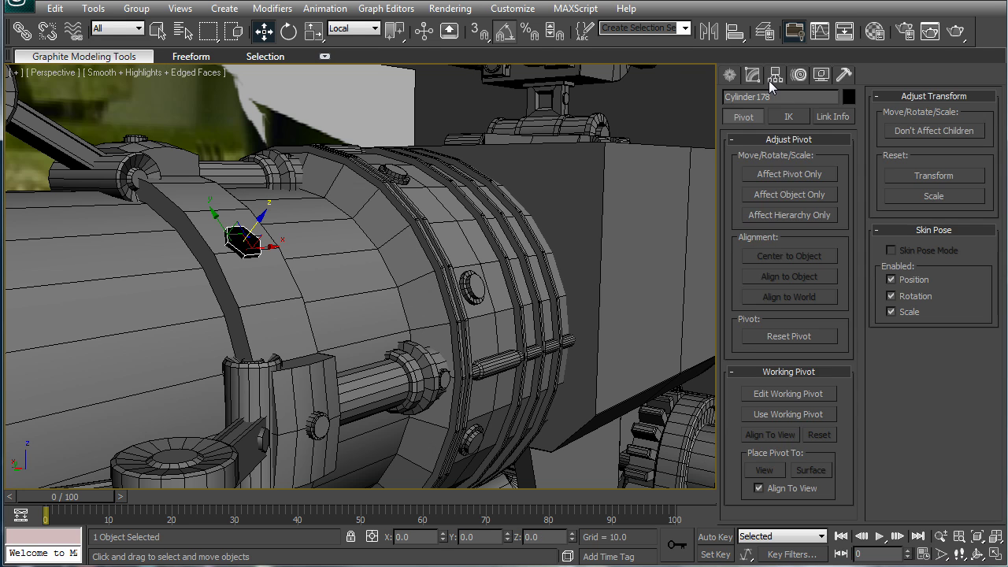
left_click(789, 174)
left_click(735, 31)
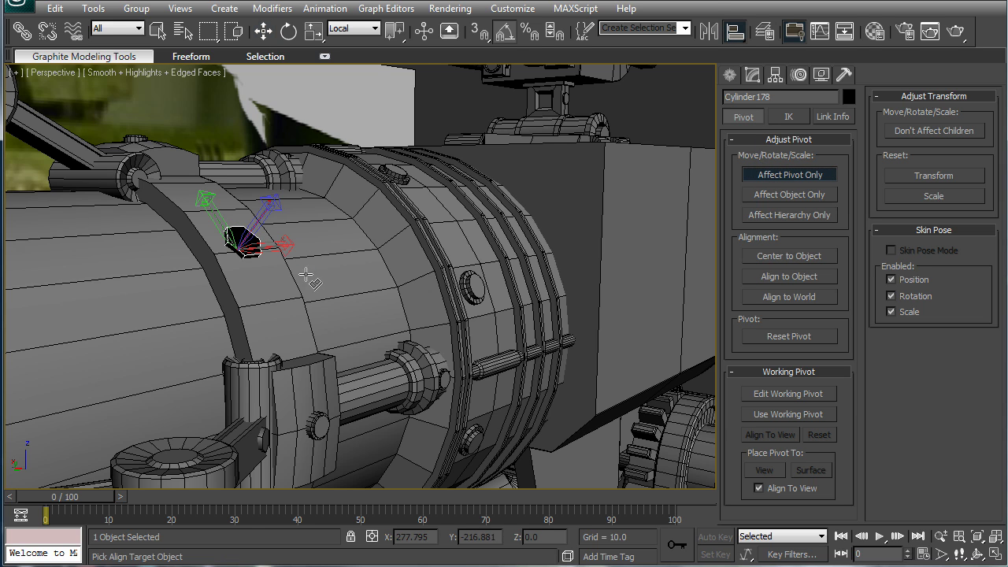
left_click(304, 275)
left_click(508, 407)
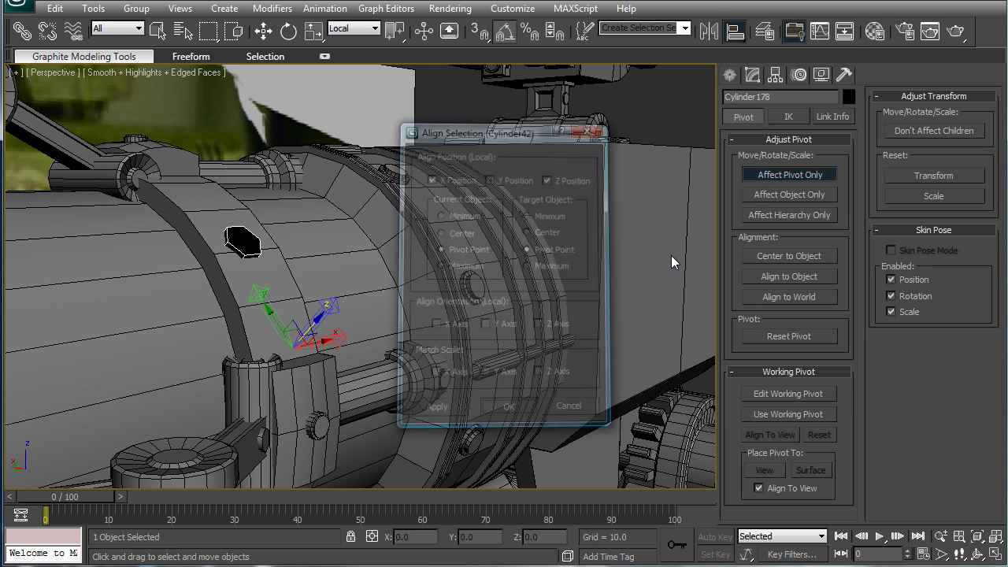
left_click(754, 174)
Rotate-clone the hexagonal bolt around the barrel axis in 90-degree steps, making three copies
key("e")
left_click_drag(315, 323, 339, 405)
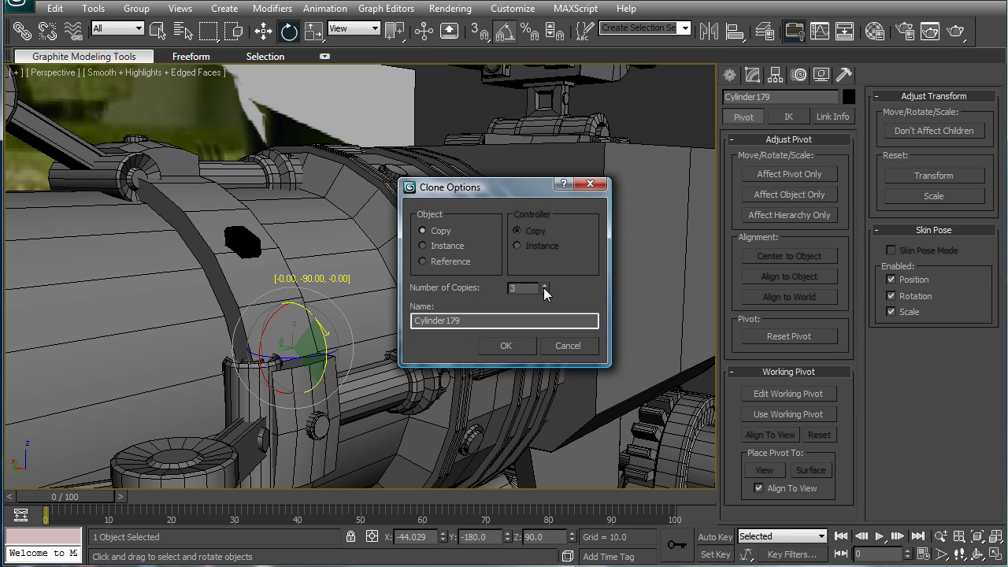
left_click(506, 351)
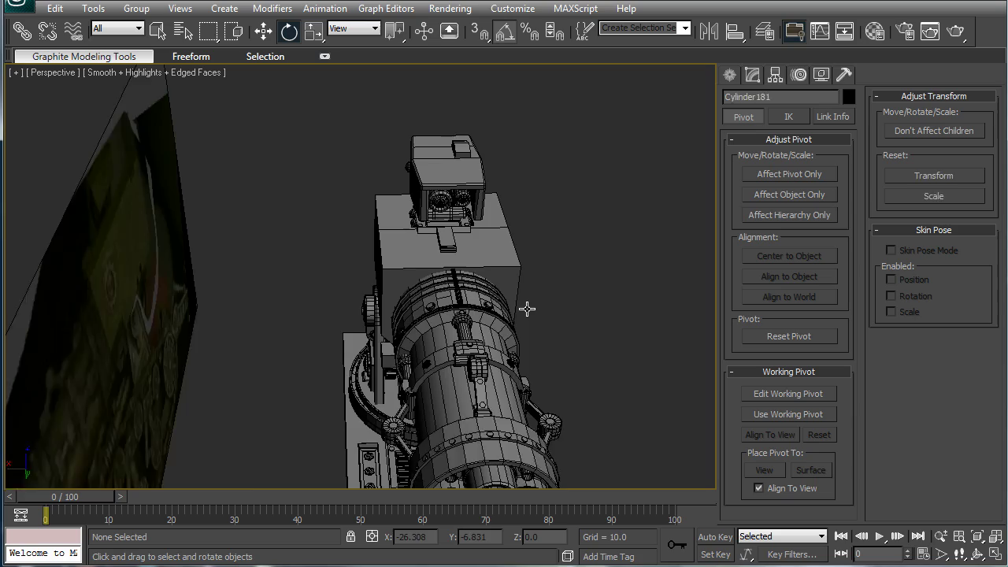
mouse_move(526, 308)
middle_mouse_down("alt")
mouse_move(581, 242)
mouse_move(428, 252)
mouse_move(505, 264)
middle_mouse_up("alt")
middle_click_drag(700, 258, 567, 238, "alt")
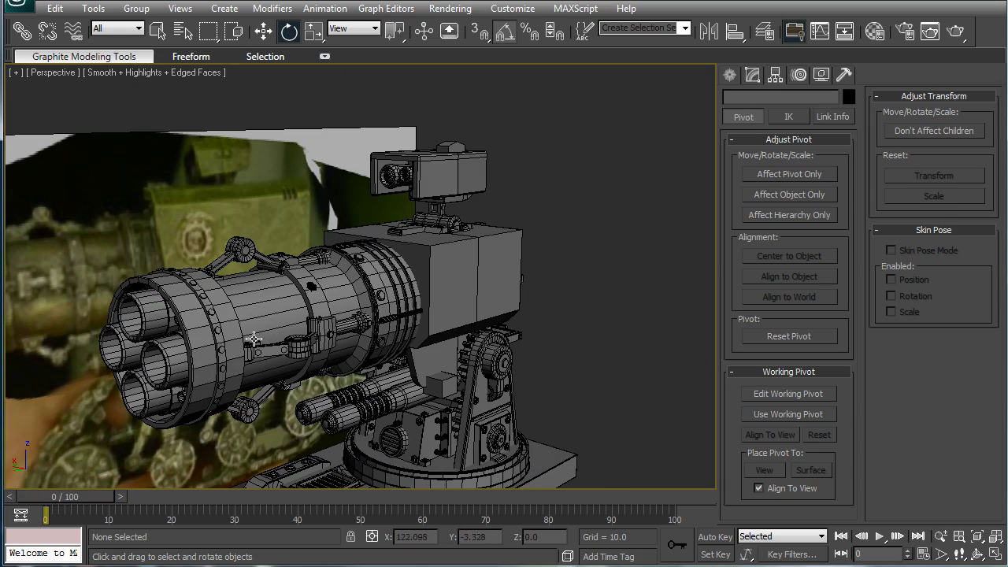
Cut a notch in the turret housing's lower side plate by subtracting the small box with ProBoolean
scroll(569, 319, "up", 6)
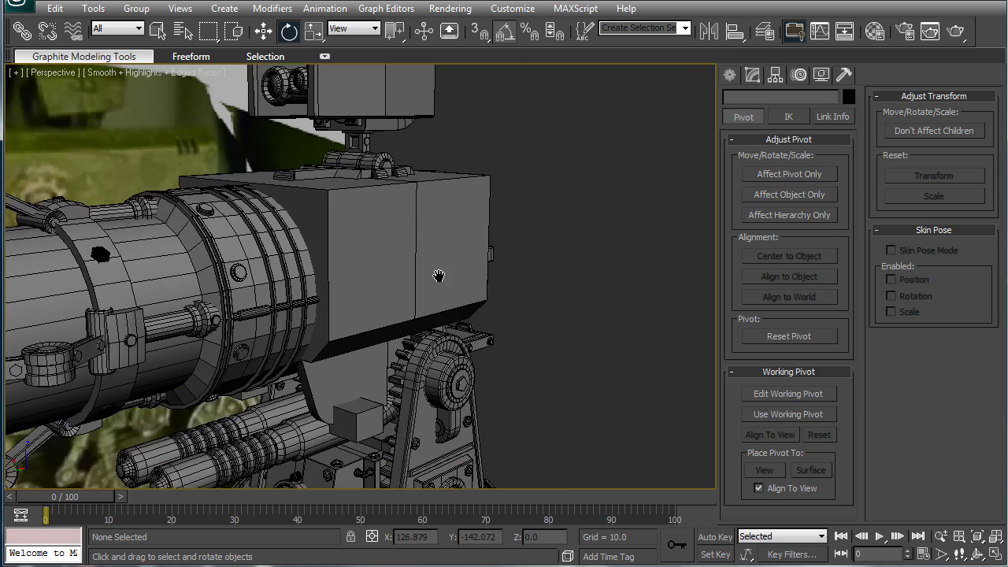
left_click(446, 278)
scroll(447, 277, "down", 6)
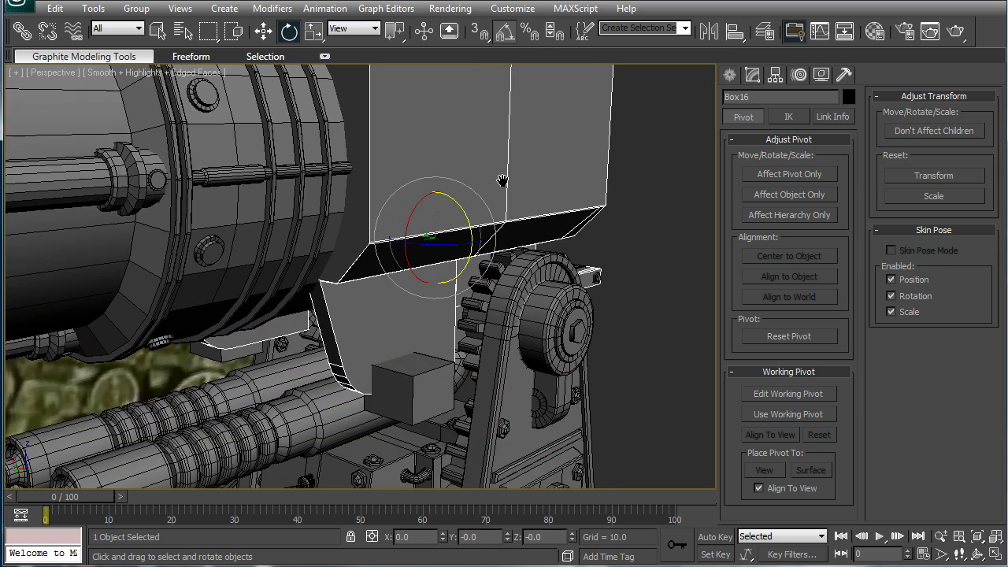
left_click(730, 74)
left_click(772, 124)
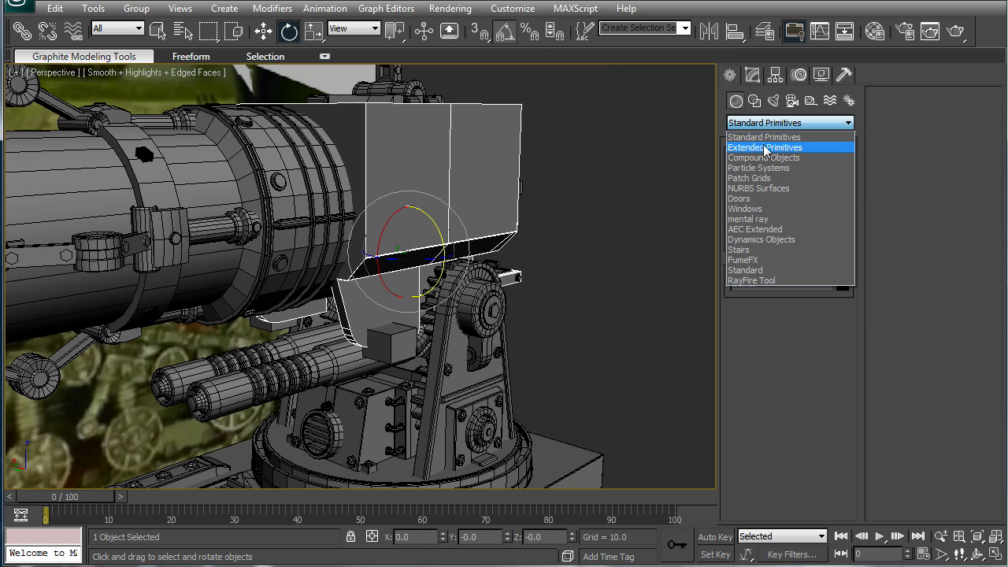
left_click(767, 158)
left_click(758, 259)
left_click(784, 343)
left_click(377, 344)
middle_click_drag(377, 344, 498, 267, "alt")
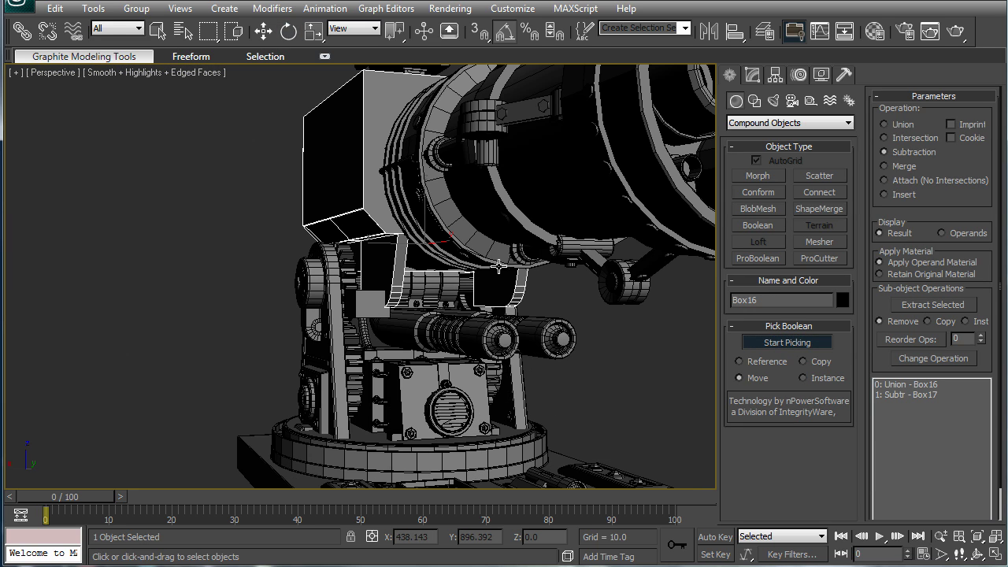
left_click(783, 342)
Convert the notched turret housing to an editable poly and deselect it
left_click(754, 76)
right_click(775, 159)
left_click(774, 182)
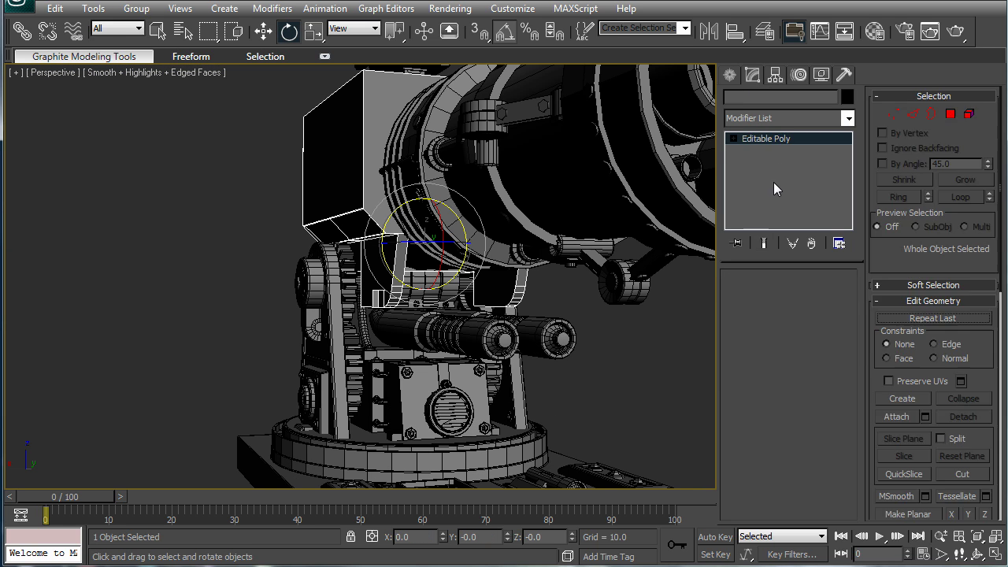
middle_click_drag(683, 244, 496, 266, "alt")
left_click(628, 266)
Create a thin horizontal AutoGrid box about 6 units wide and 0.6 units high on the turret housing's lower side plate
middle_click_drag(628, 270, 642, 223)
scroll(640, 221, "up", 3)
middle_click_drag(640, 220, 606, 256, "alt")
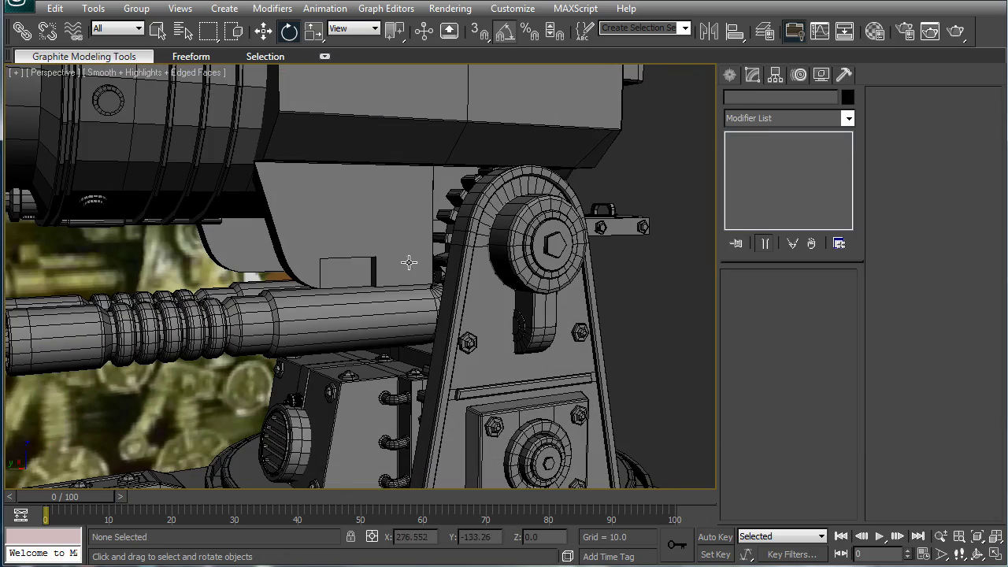
middle_click_drag(417, 266, 462, 298)
left_click(731, 75)
left_click(759, 123)
scroll(759, 142, "up", 1)
left_click(758, 134)
left_click(759, 177)
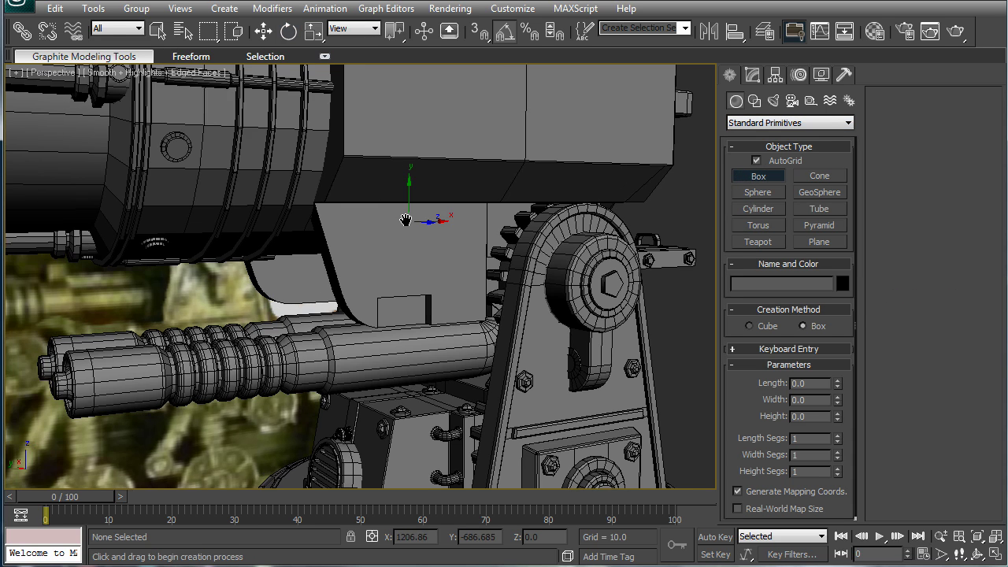
scroll(405, 225, "up", 5)
left_click_drag(420, 235, 310, 250)
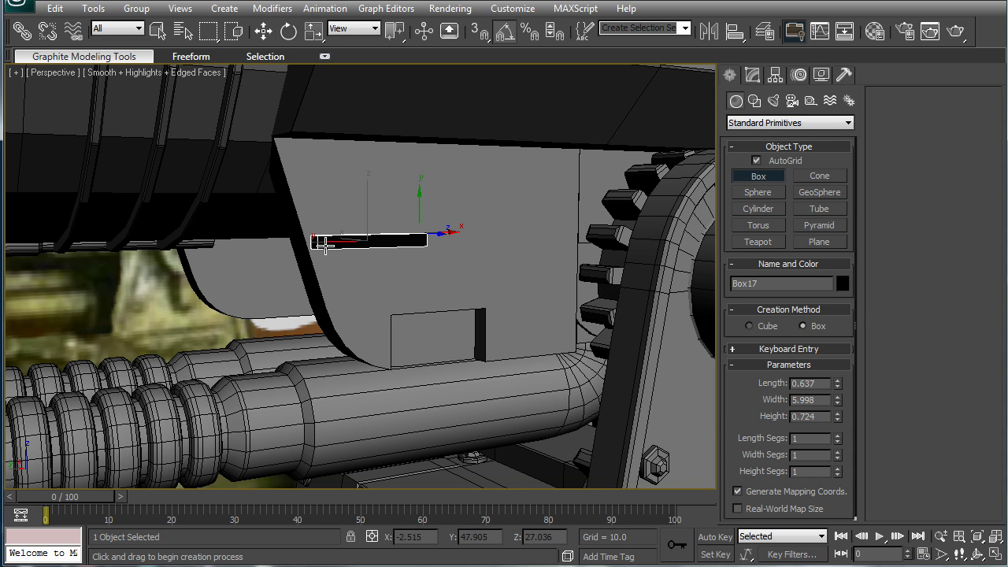
left_click(323, 245)
Adjust the thin box's length parameter and convert it to an editable poly
middle_click_drag(413, 245, 449, 267, "alt")
middle_click_drag(571, 357, 576, 302)
scroll(575, 302, "up", 4)
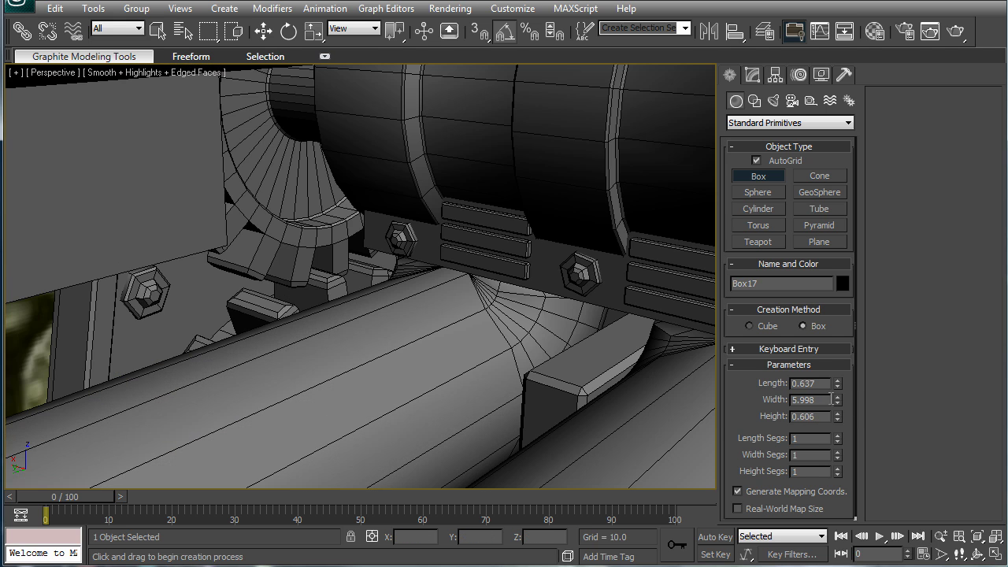
scroll(575, 302, "down", 1)
left_click_drag(837, 383, 840, 437)
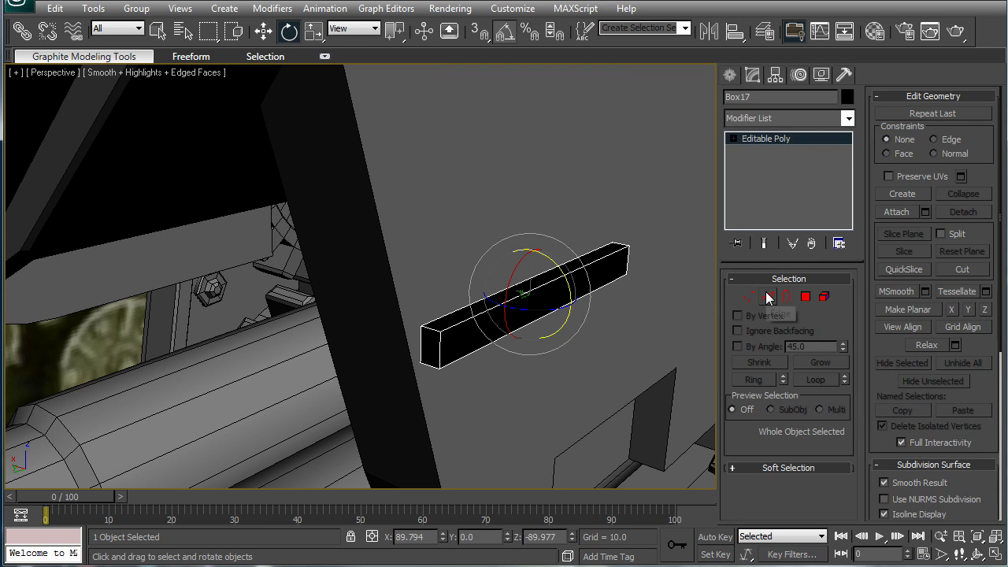
Chamfer the four edges bordering the thin bar's outer face
left_click(768, 296)
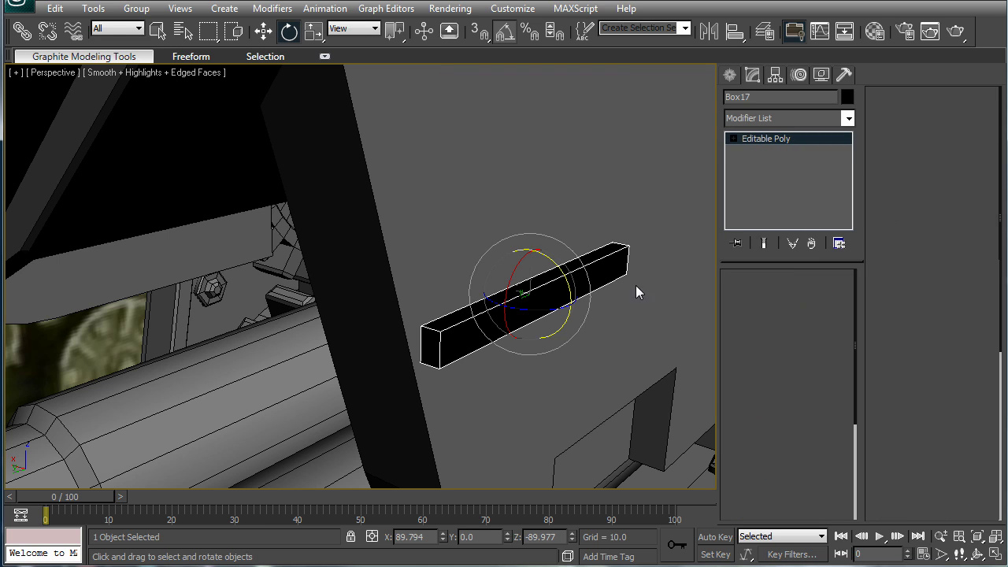
left_click(804, 300)
left_click(524, 311)
left_click(769, 296, "ctrl")
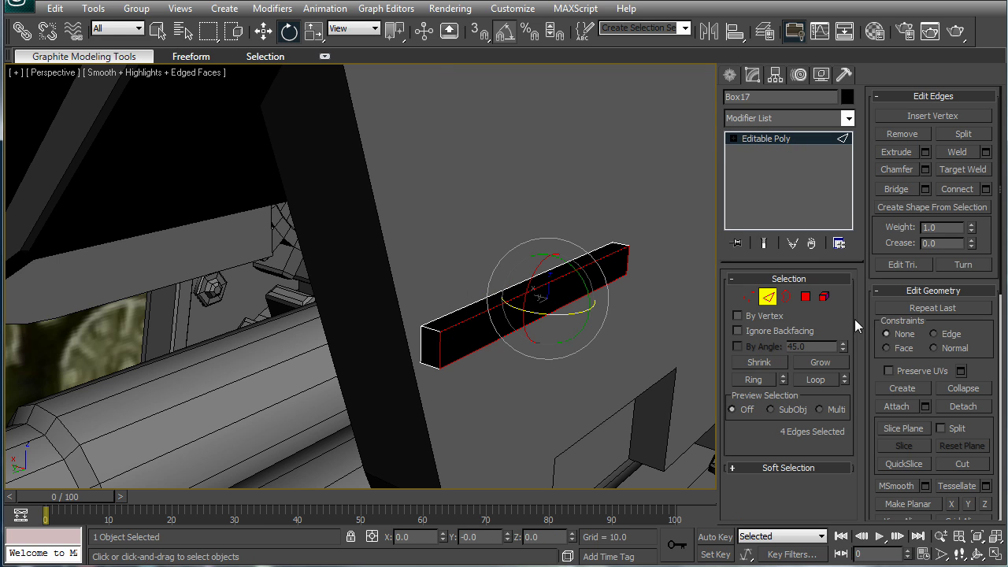
left_click(926, 170)
left_click_drag(619, 323, 631, 391)
left_click(662, 348)
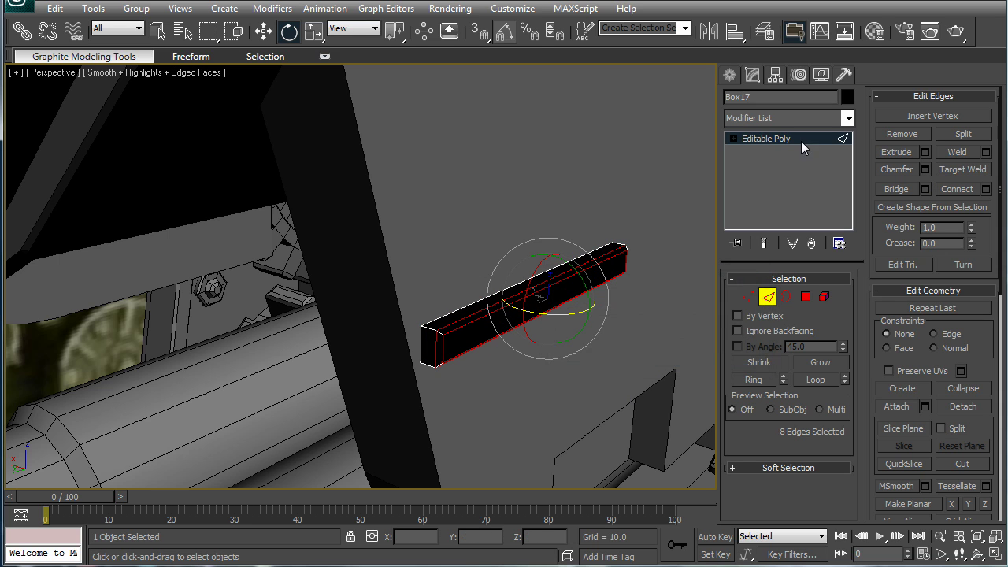
Clone the chamfered bar across to the opposite side of the turret
left_click(801, 140)
scroll(651, 180, "down", 3)
middle_click_drag(651, 180, 578, 265, "alt")
key("w")
middle_click_drag(633, 231, 622, 245)
left_click_drag(699, 219, 153, 220, "shift")
key("Return")
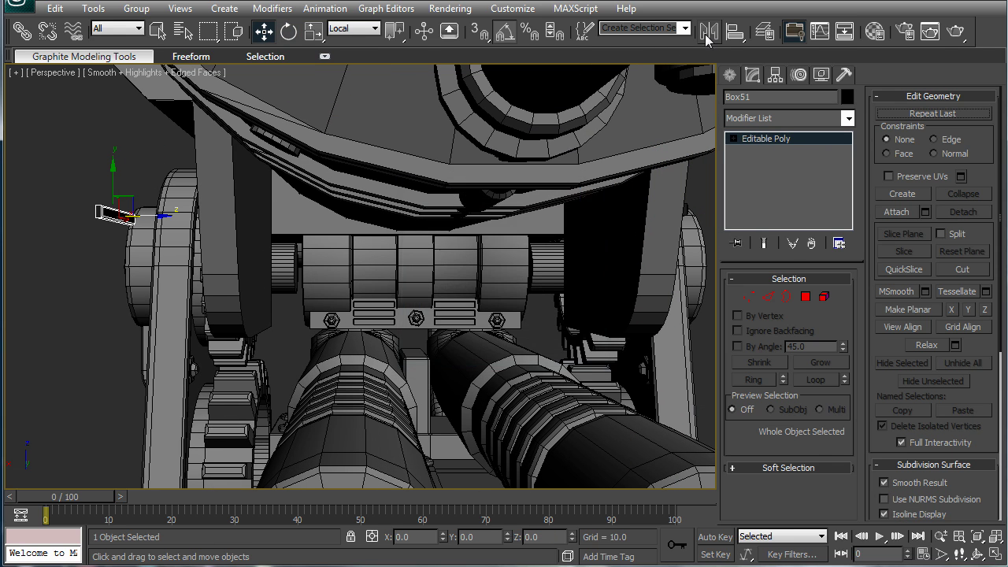
Mirror the cloned bar along its local Z axis
left_click(709, 31)
left_click(472, 204)
left_click(473, 219)
left_click(472, 393)
middle_click_drag(198, 209, 265, 223, "alt")
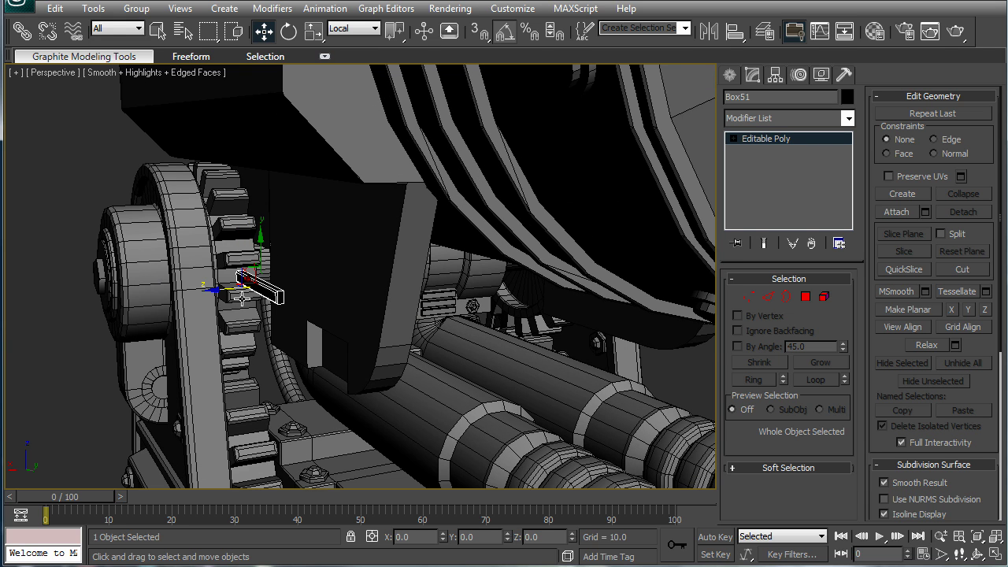
Move the mirrored bar along its local Z axis onto the housing's opposite side plate and deselect it
middle_click_drag(242, 300, 309, 296)
scroll(163, 293, "up", 3)
scroll(278, 283, "up", 3)
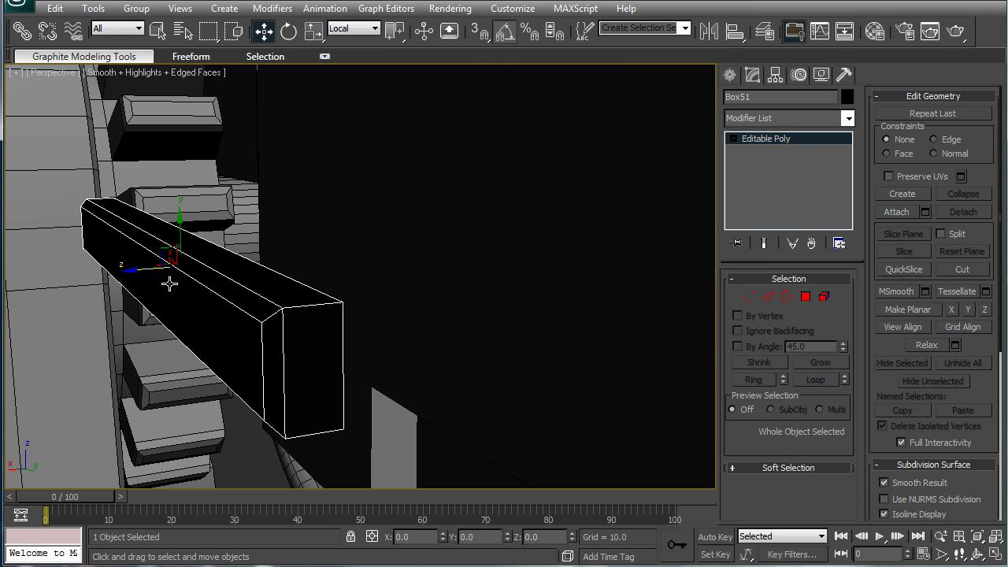
left_click_drag(141, 270, 473, 286)
mouse_move(476, 282)
middle_mouse_down()
mouse_move(294, 261)
mouse_move(349, 279)
mouse_move(293, 283)
middle_mouse_up()
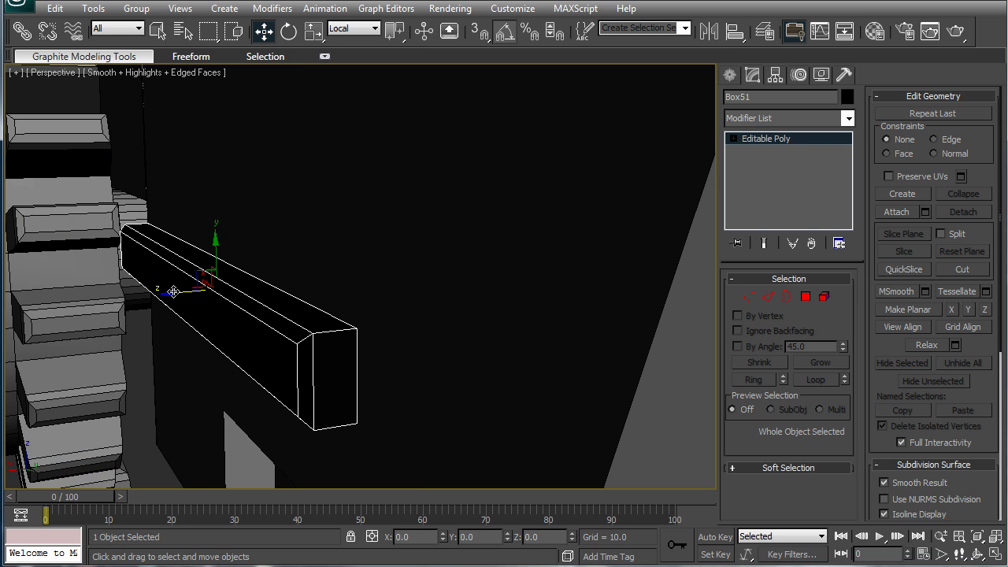
left_click_drag(173, 291, 371, 315)
scroll(478, 315, "down", 8)
left_click(631, 328)
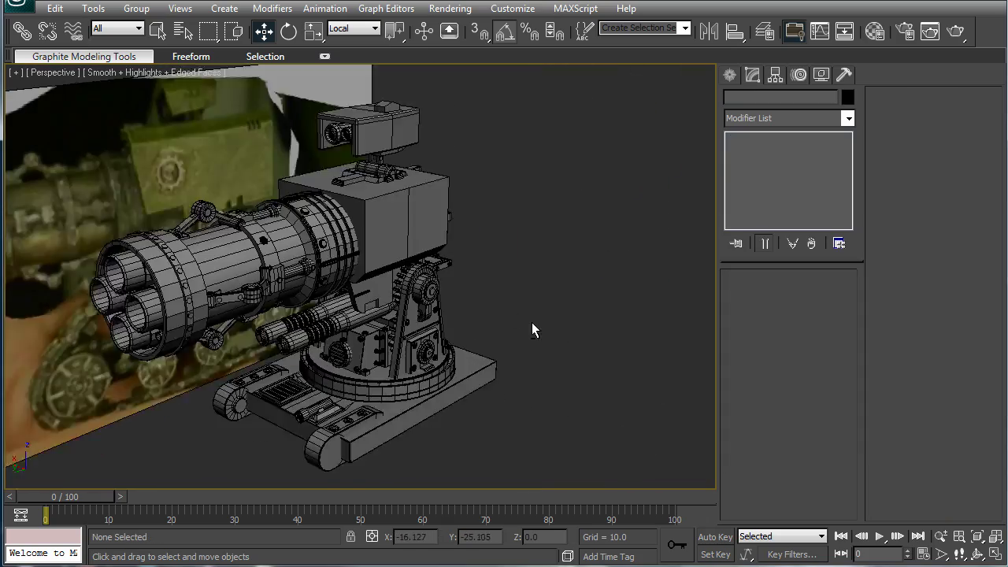
Lengthen the sensor mount's arm on the housing roof by moving its rounded end vertices toward the barrels, to about Y 47.8
scroll(528, 328, "up", 2)
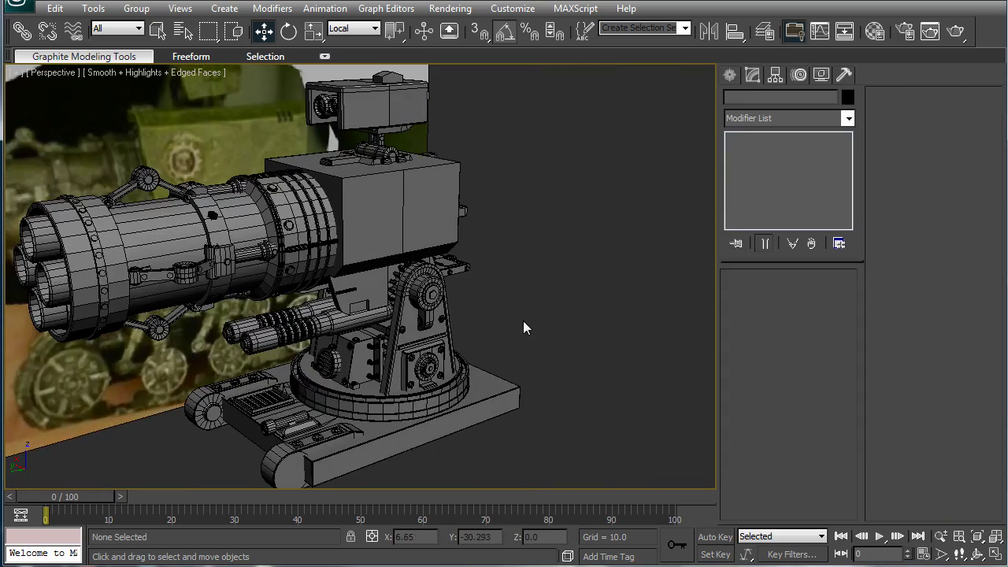
scroll(523, 315, "up", 2)
middle_click_drag(401, 238, 434, 341)
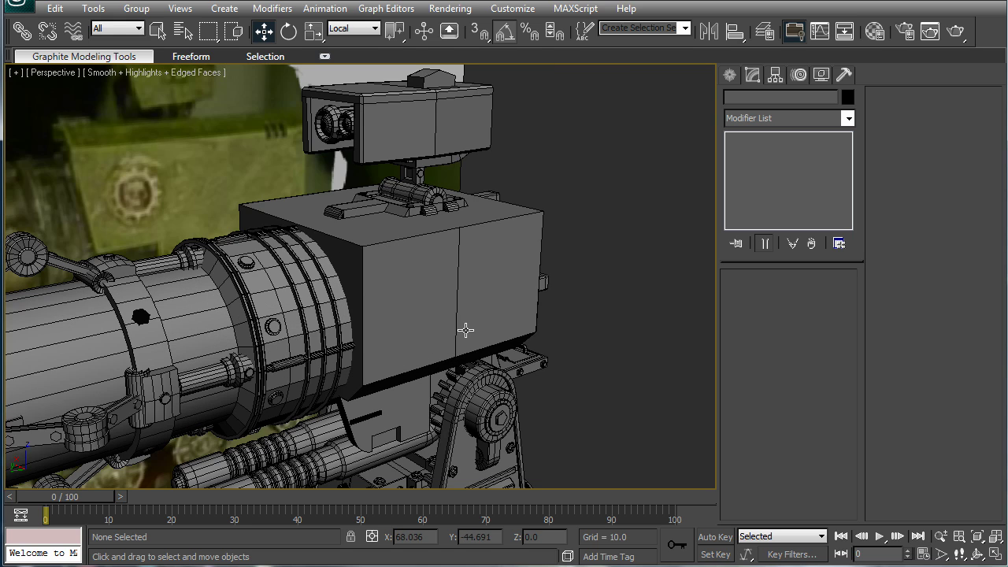
middle_click_drag(465, 330, 424, 331)
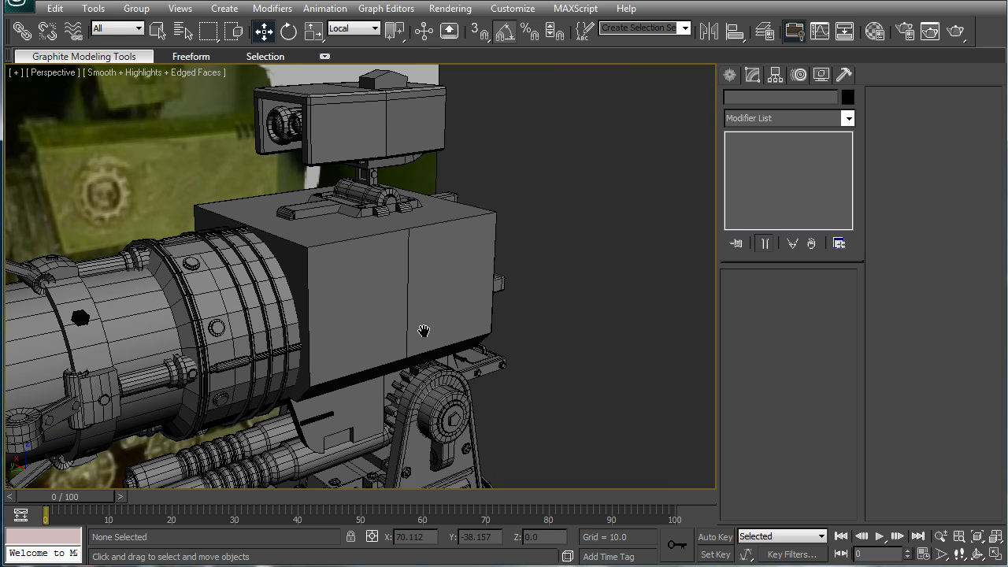
middle_click_drag(332, 244, 341, 261, "alt")
scroll(341, 261, "up", 3)
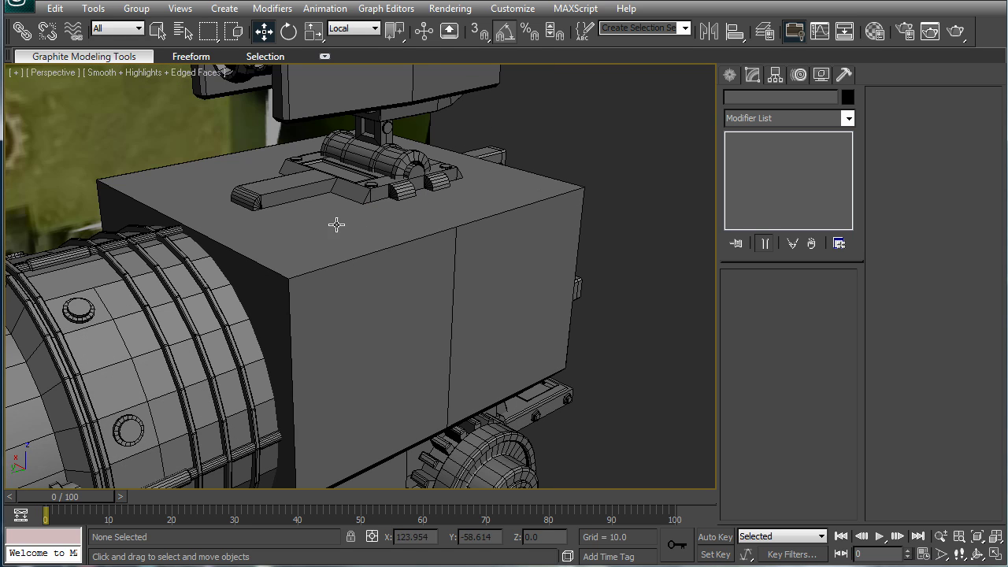
middle_click_drag(336, 222, 376, 285, "alt")
left_click(339, 248)
left_click(770, 152)
middle_click_drag(276, 259, 189, 171, "alt")
left_click_drag(281, 272, 281, 272)
middle_click_drag(281, 272, 181, 279, "alt")
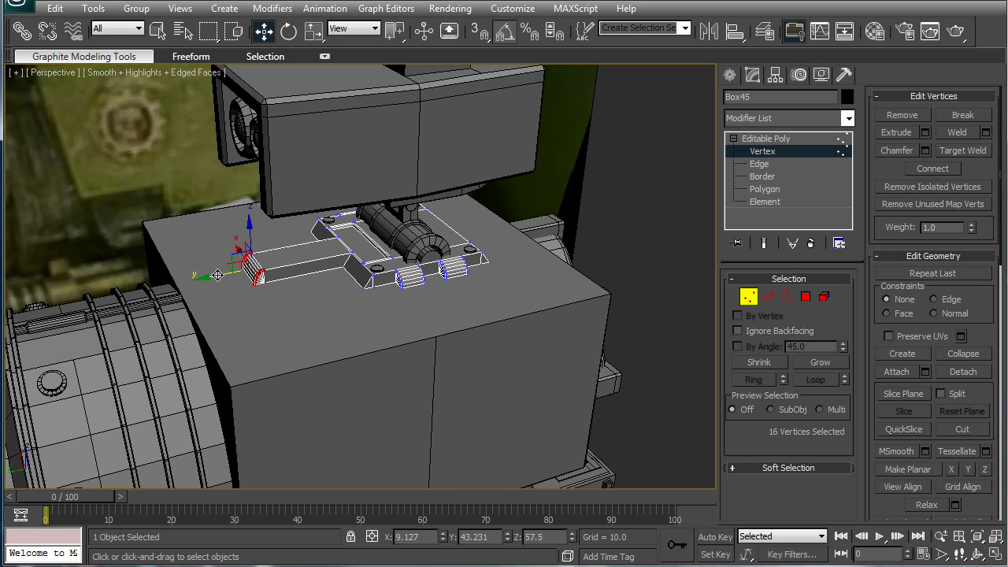
left_click_drag(217, 275, 179, 282)
Add the vertices at the arm's base to the selection, scale the arm wider along X, and deselect the vertices
middle_click_drag(241, 288, 447, 296, "alt")
scroll(519, 265, "up", 6)
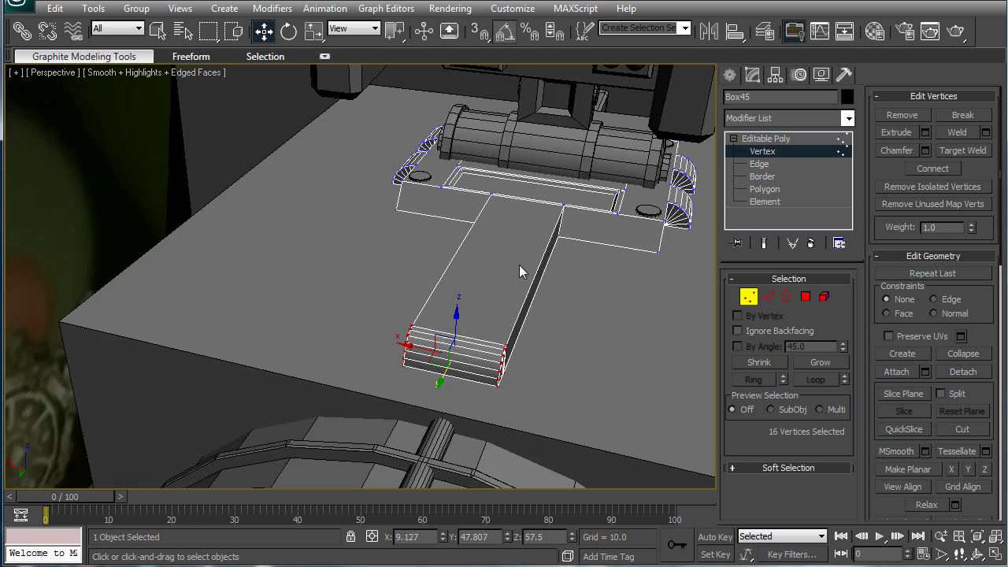
middle_click_drag(520, 265, 434, 296)
scroll(434, 296, "down", 10)
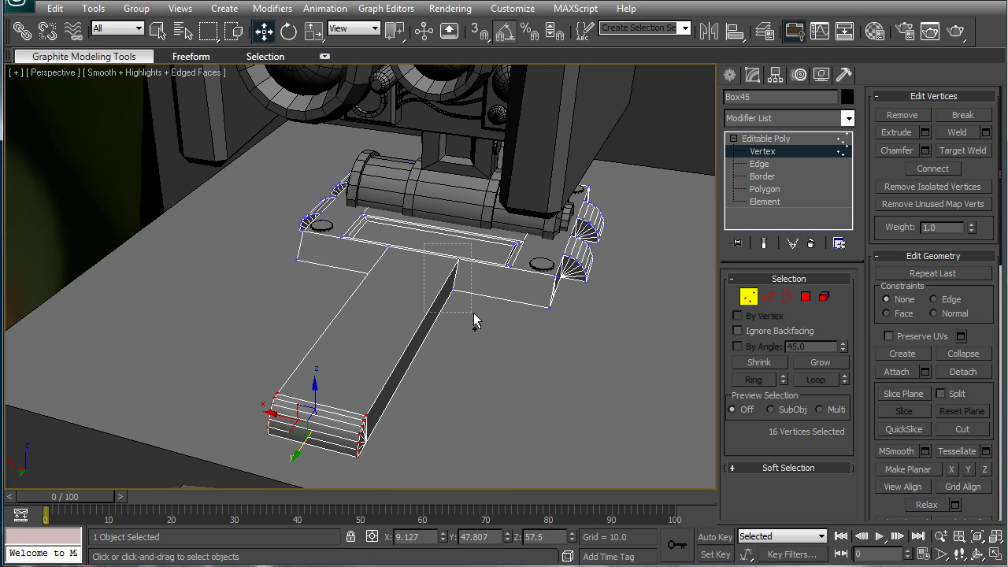
left_click_drag(474, 312, 473, 313, "ctrl")
left_click_drag(406, 288, 402, 281, "ctrl")
middle_click_drag(399, 270, 436, 280, "alt")
key("r")
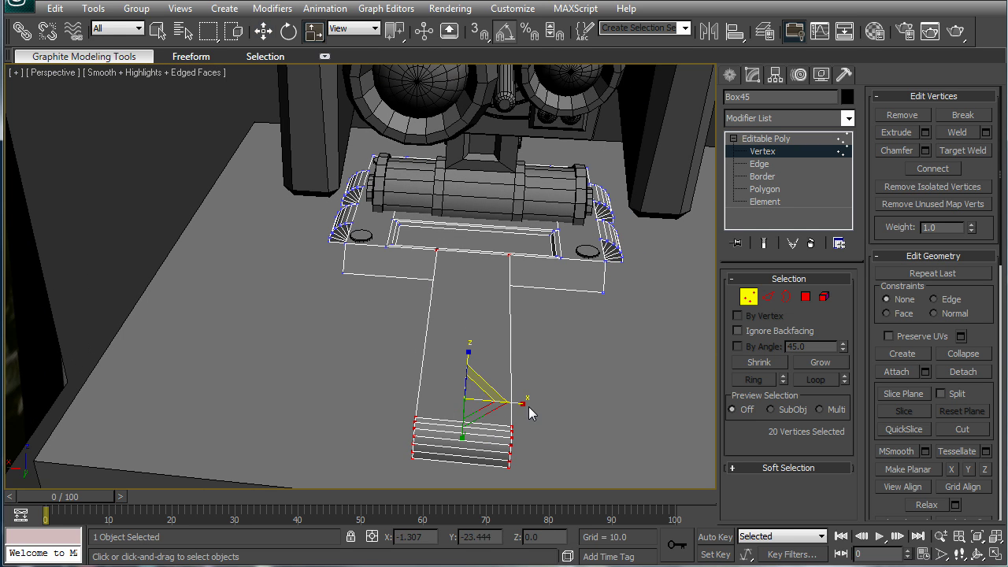
left_click_drag(527, 408, 546, 408)
left_click(161, 197)
scroll(384, 278, "down", 4)
middle_click_drag(386, 279, 444, 284, "alt")
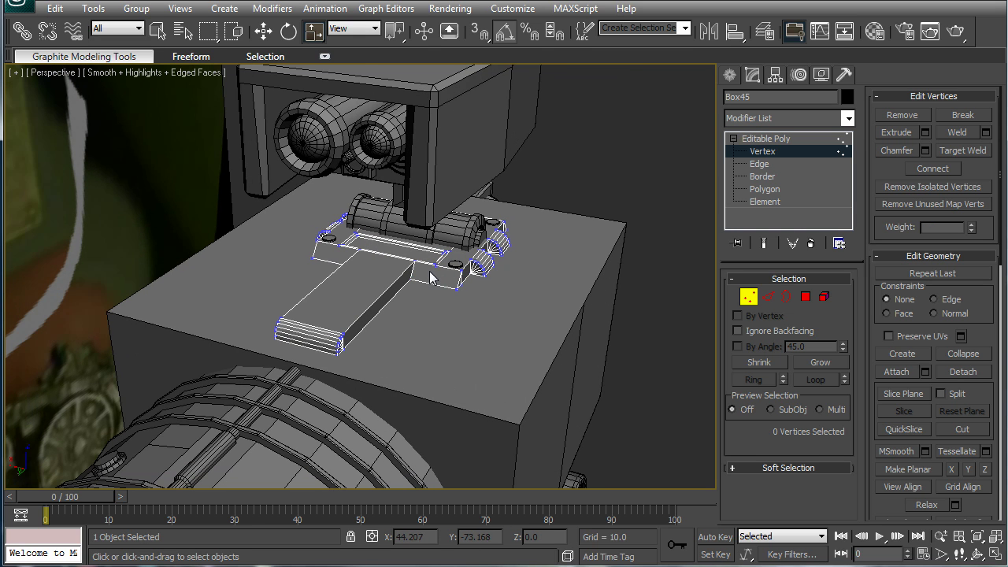